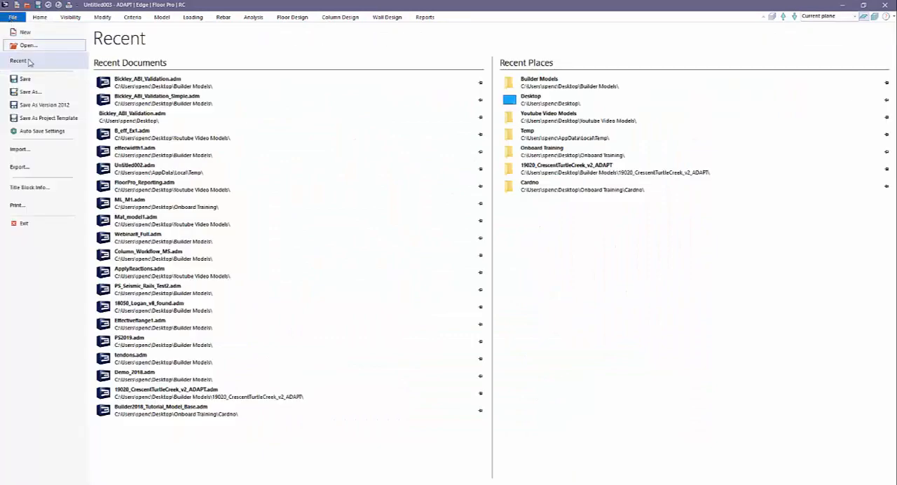
Step: Open the model LoadingFromINP_Base.adm from the Youtube Video Models folder on the Desktop
left_click(29, 45)
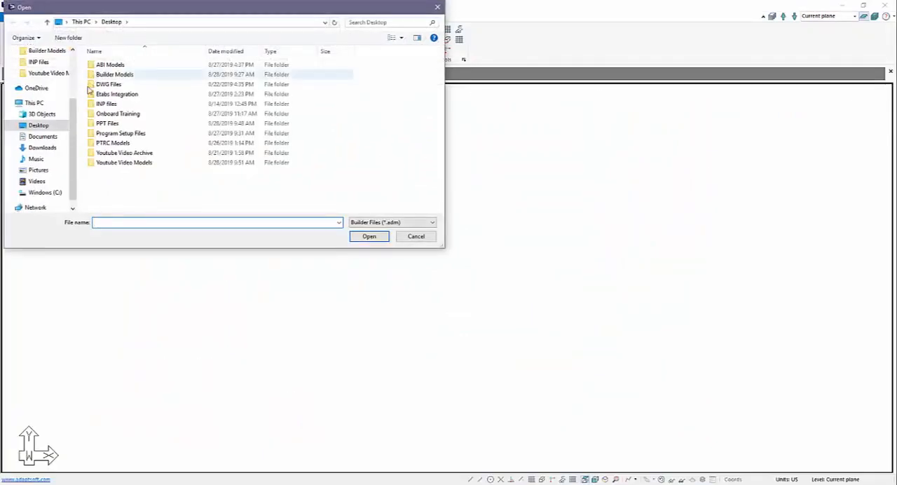
left_click(108, 163)
double_click(109, 164)
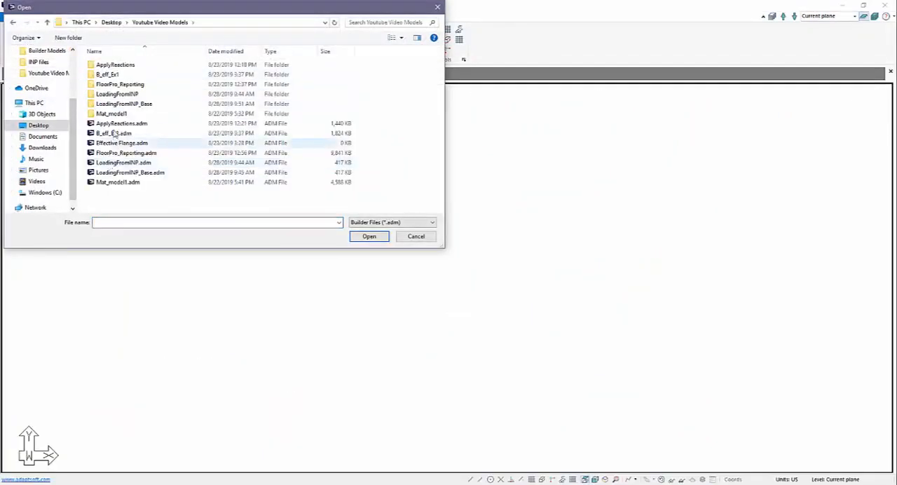
left_click(226, 52)
double_click(148, 66)
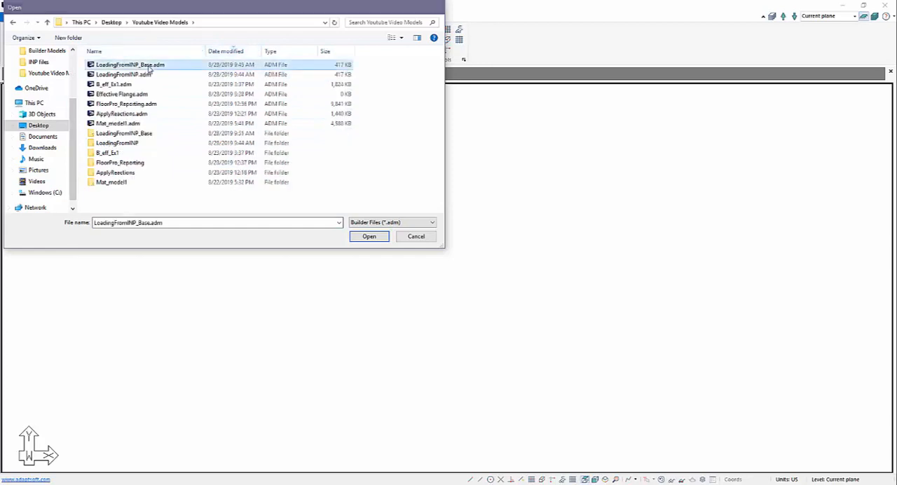
Step: Show the model in an isometric view with all building levels displayed
left_click(615, 479)
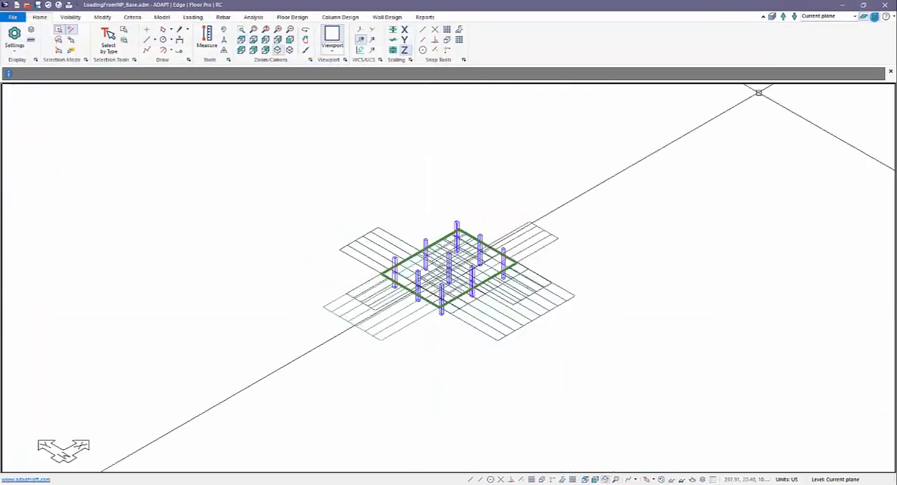
left_click(874, 16)
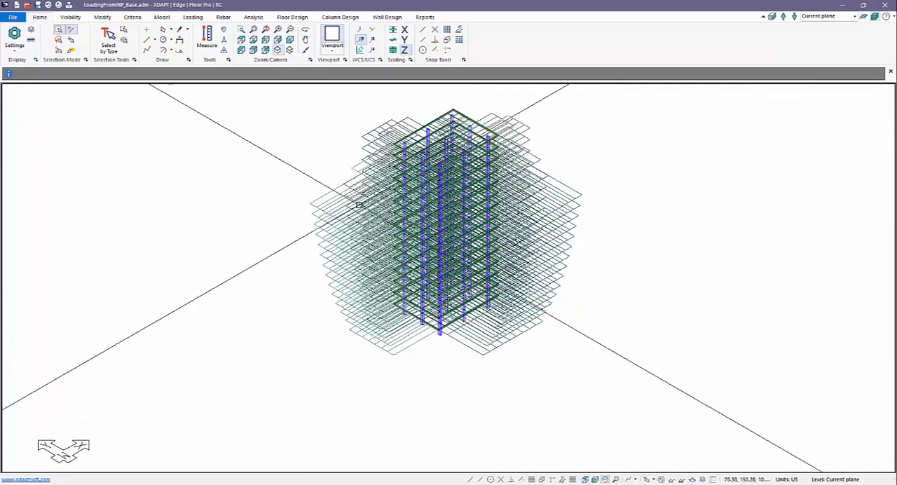
scroll(400, 361, "down", 1)
scroll(342, 242, "up", 1)
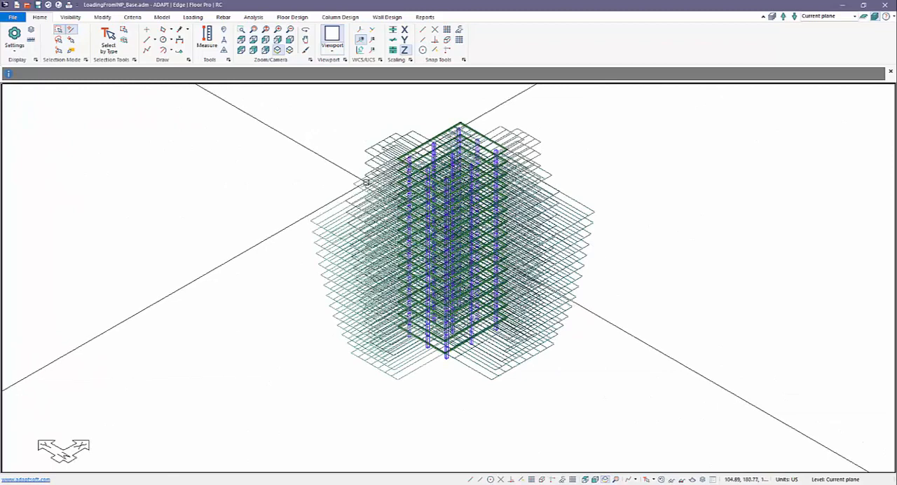
Step: Review the general and building load cases in the Load Case Library, and close it unchanged
left_click(189, 18)
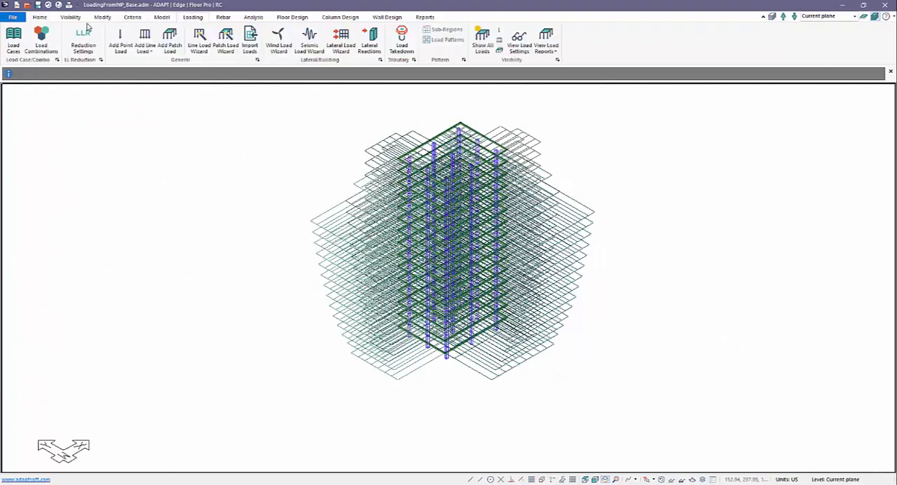
left_click(13, 42)
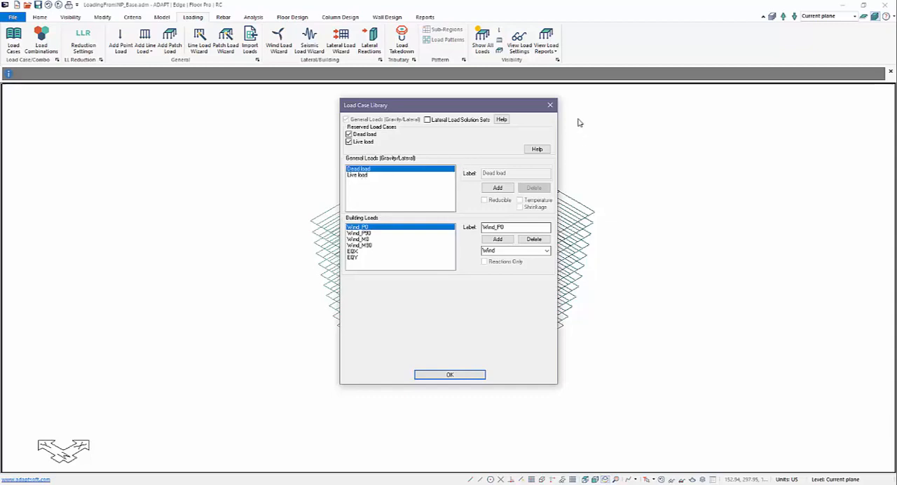
left_click(550, 105)
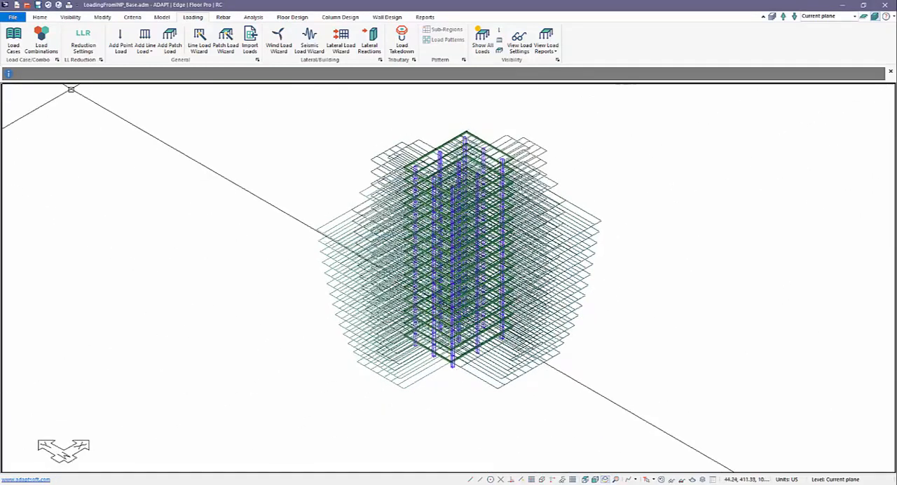
Step: Save a copy of the model as LoadingFromINP_Base2.adm on the Desktop
left_click(13, 18)
left_click(38, 93)
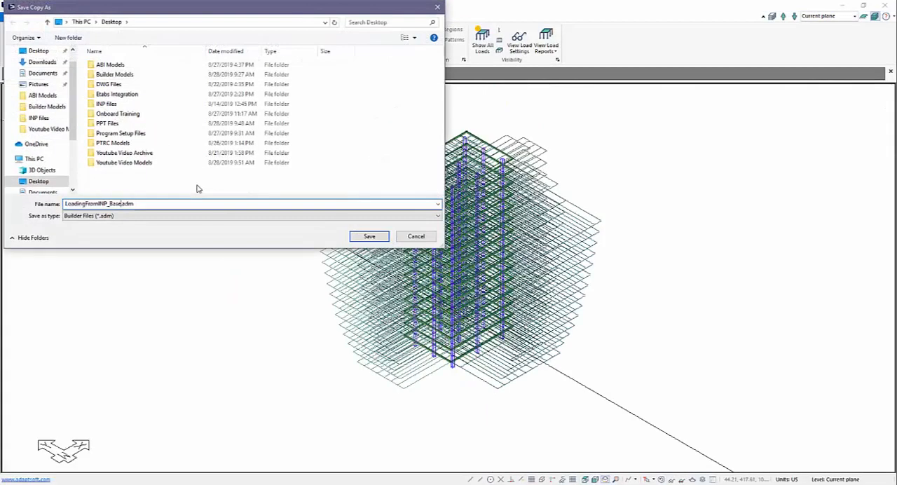
left_click(364, 237)
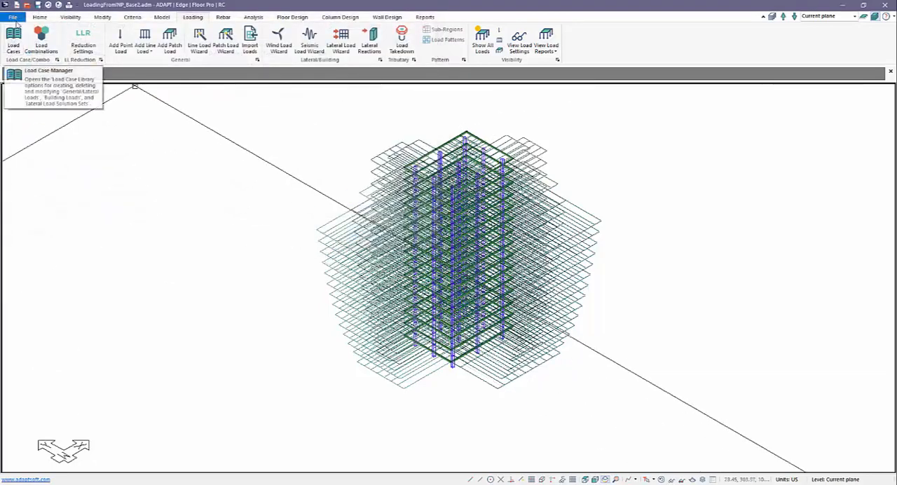
Step: Review the model's existing load combinations, and close the list without making changes
left_click(13, 16)
left_click(378, 90)
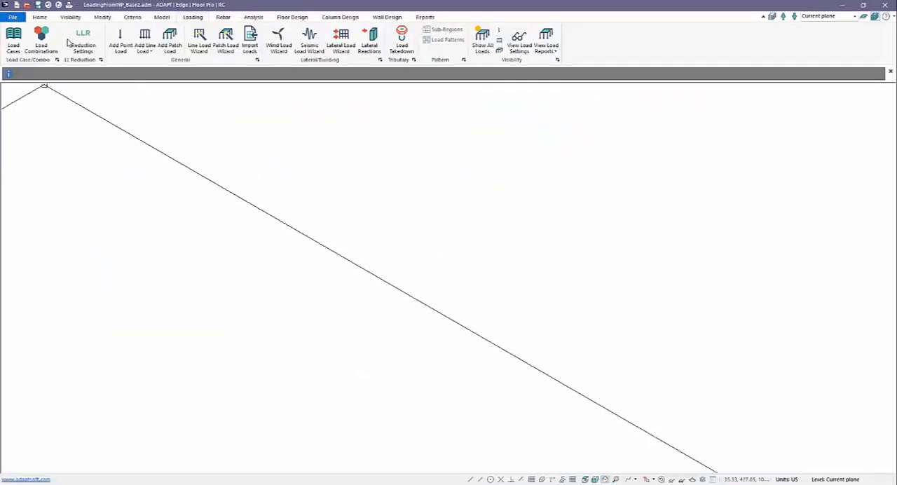
left_click(41, 42)
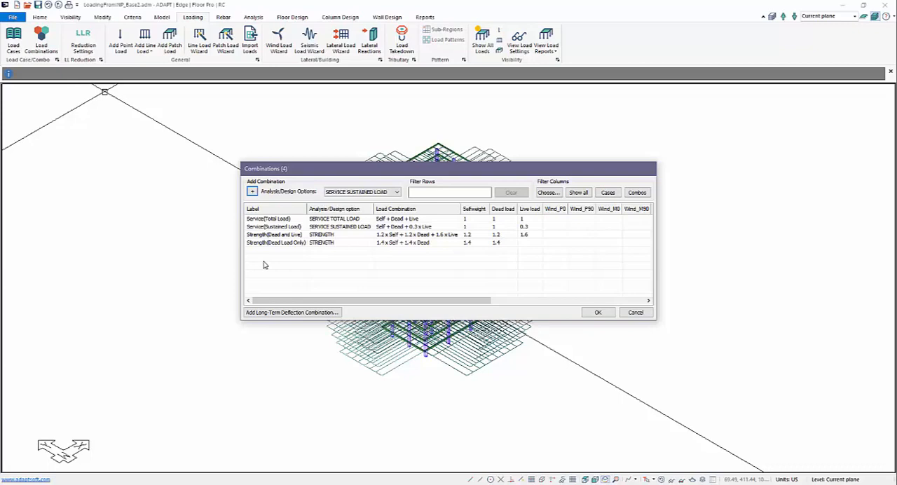
left_click(635, 311)
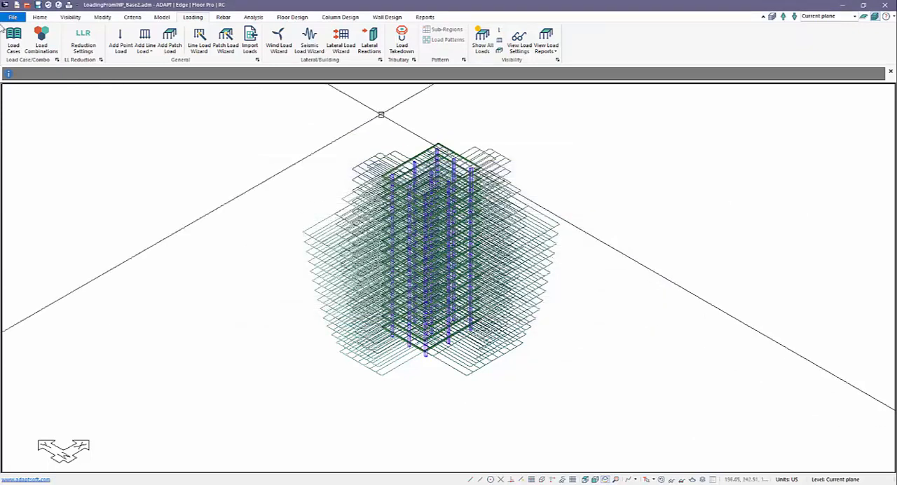
Step: Start an INP import with the file Master_Loading_ACI.INP from the INP files folder on the Desktop
left_click(15, 17)
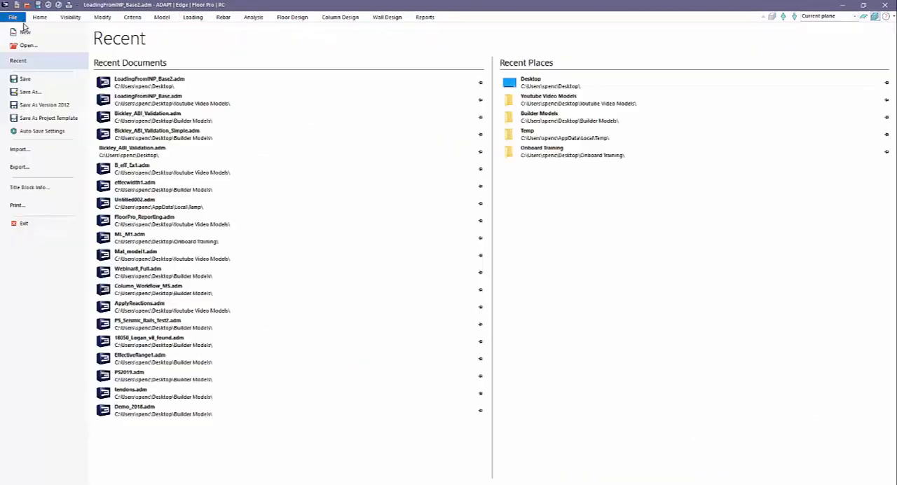
left_click(29, 151)
left_click(112, 114)
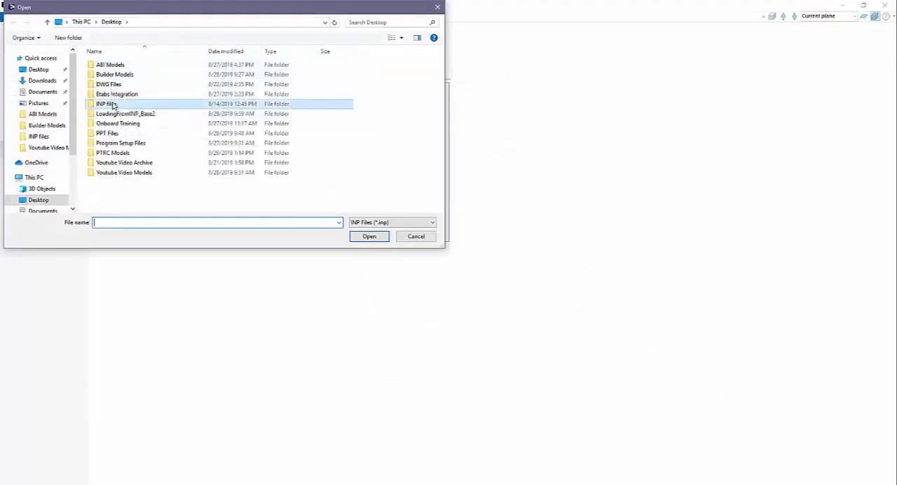
double_click(112, 104)
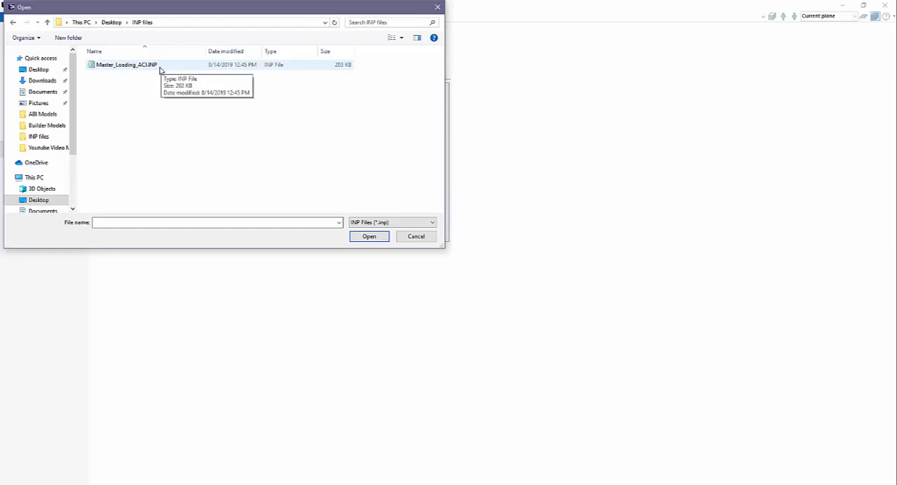
double_click(102, 67)
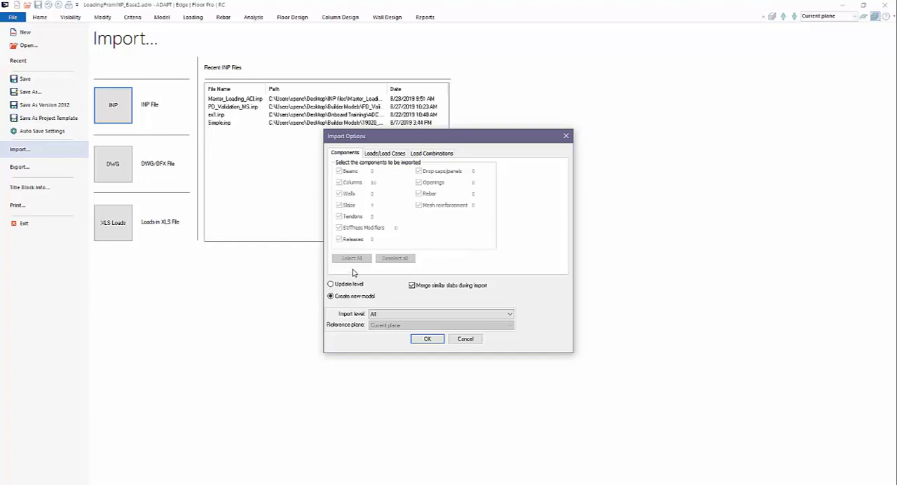
Step: Set the import to Update level with all components deselected, leaving the Selfweight load case import at None
left_click(330, 283)
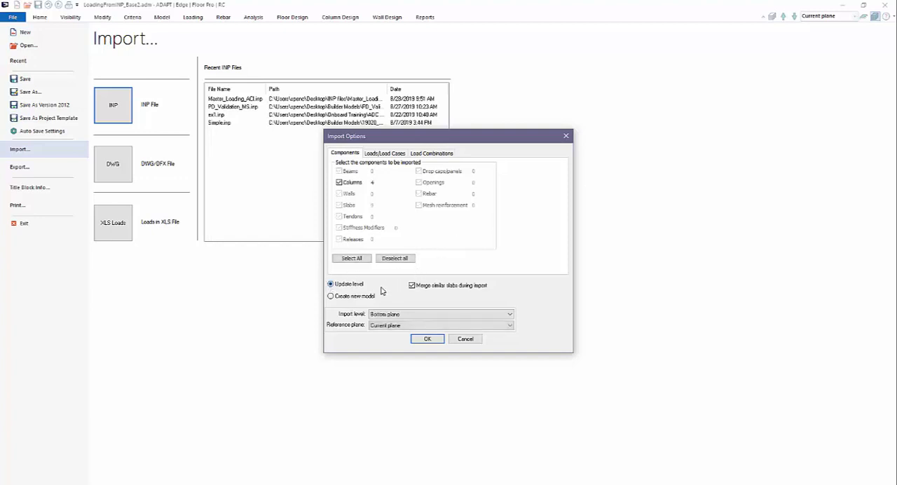
left_click(393, 258)
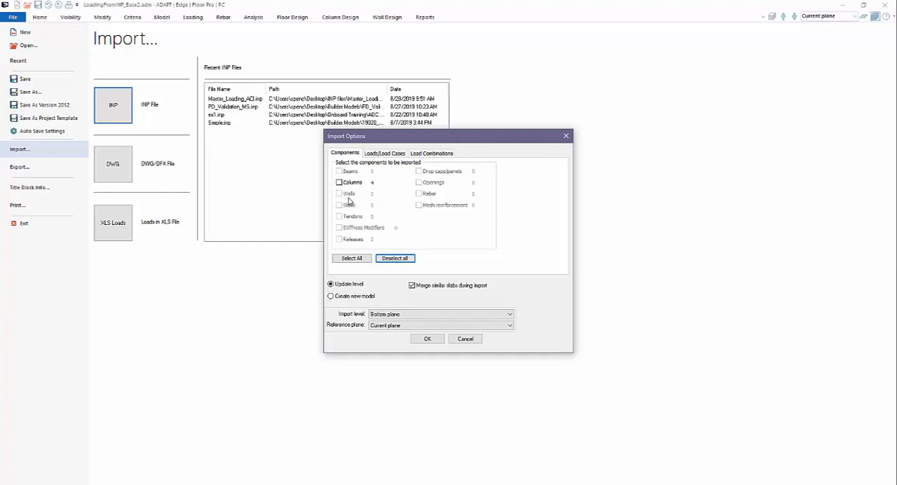
left_click(384, 154)
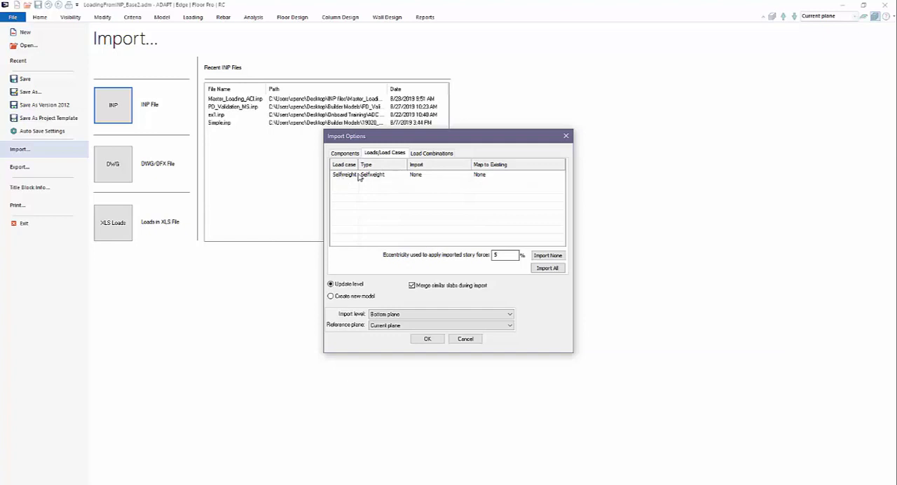
left_click(423, 175)
left_click(425, 175)
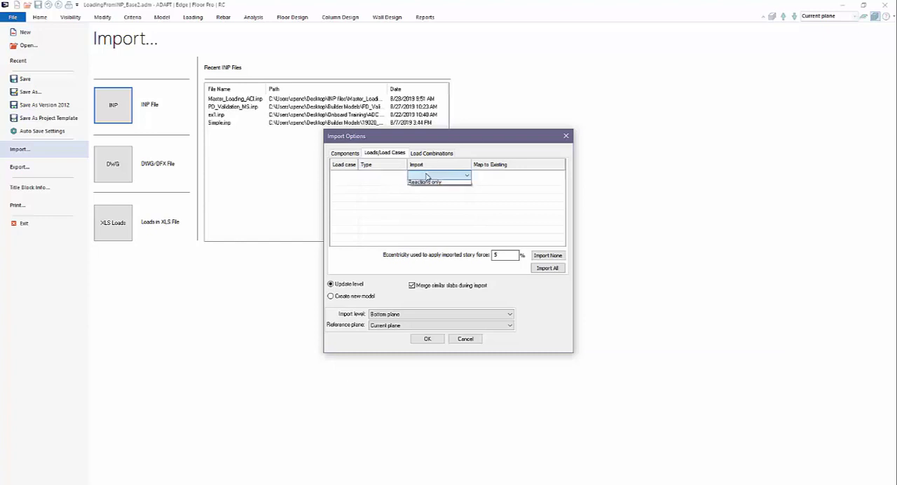
left_click(416, 203)
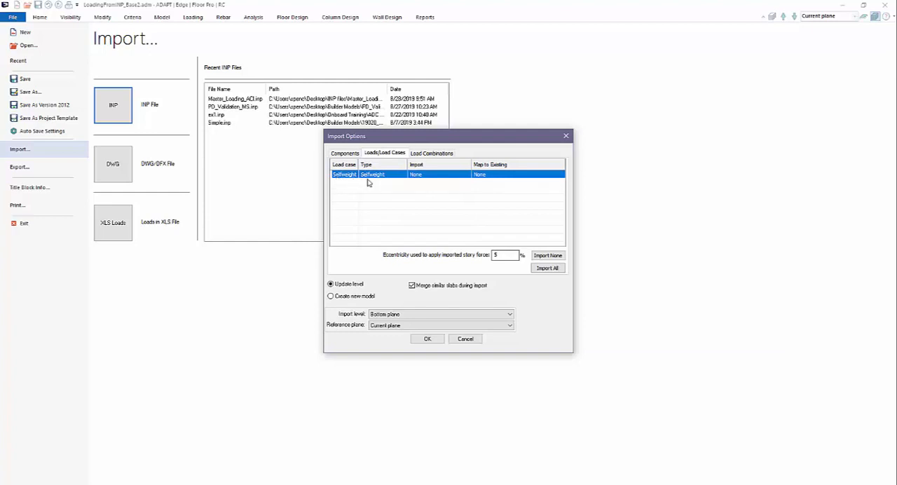
Step: Check the load combinations offered by the INP file and import all of them into the existing model
left_click(428, 154)
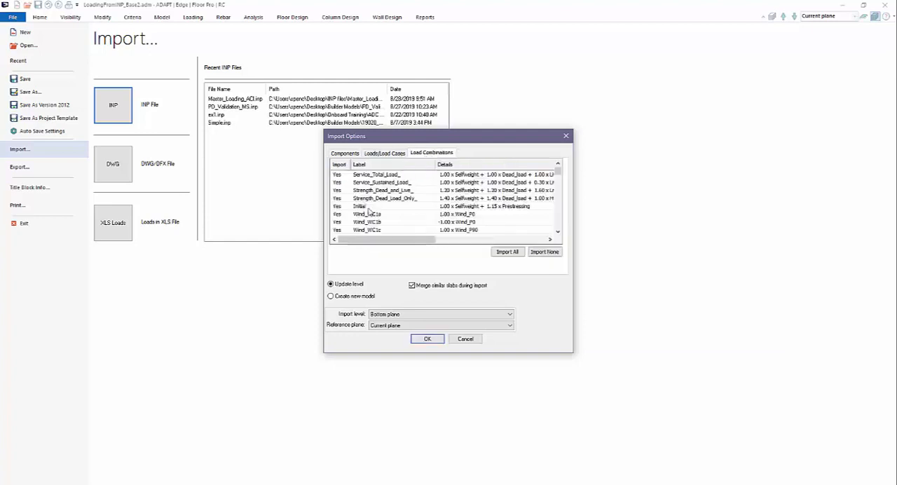
left_click_drag(556, 171, 547, 216)
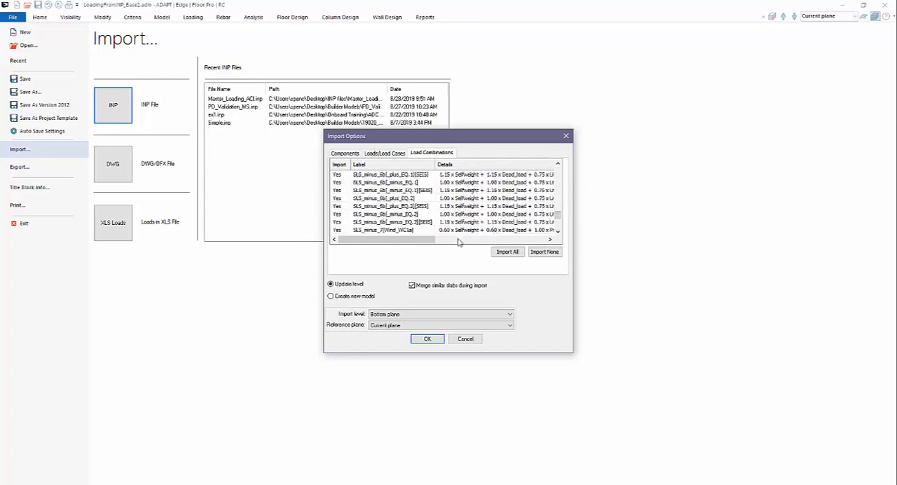
left_click(513, 207)
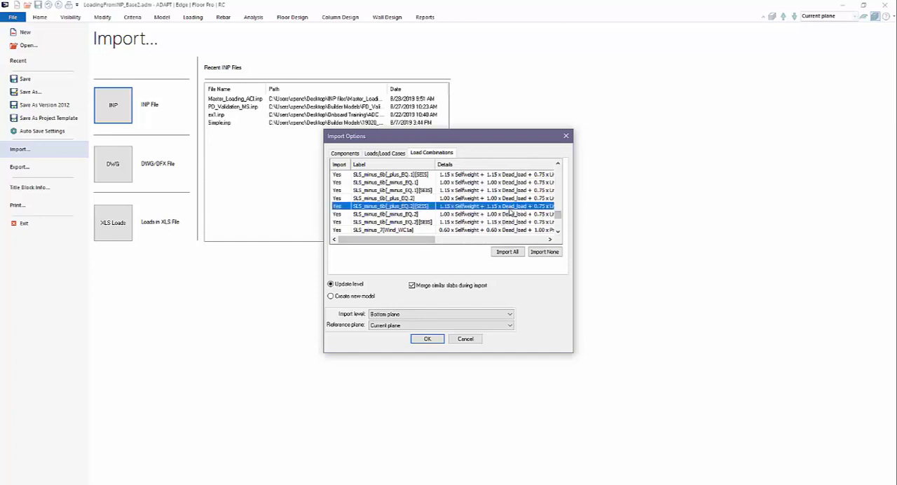
left_click_drag(433, 241, 448, 241)
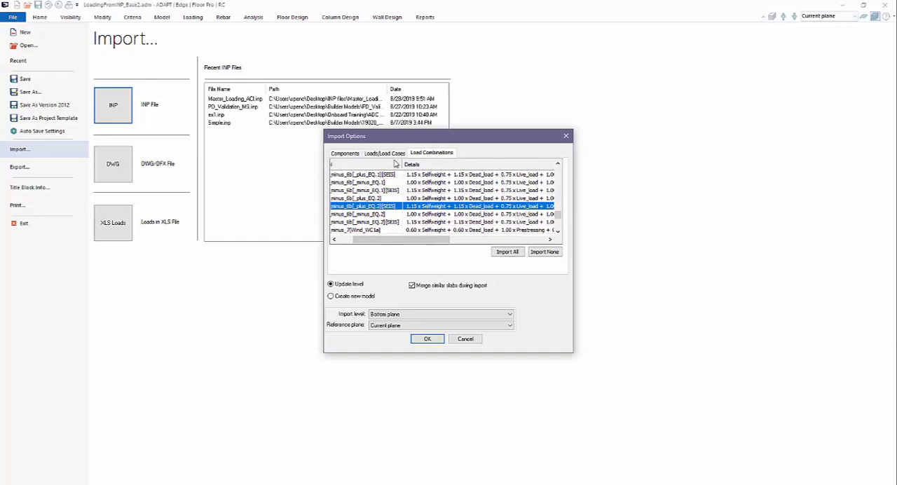
left_click(391, 153)
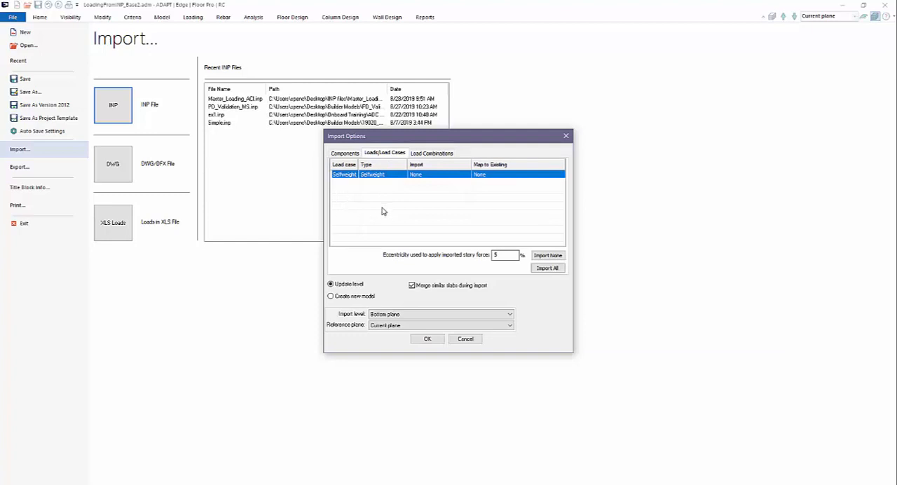
left_click(440, 154)
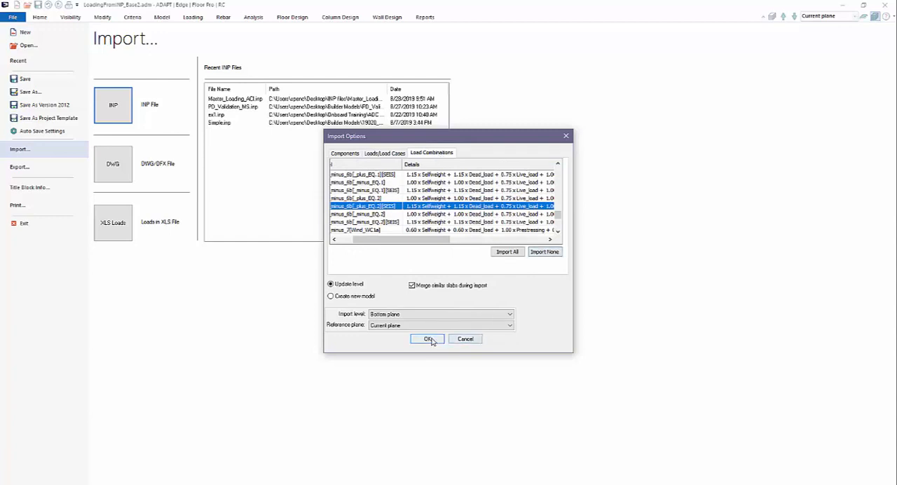
left_click(513, 253)
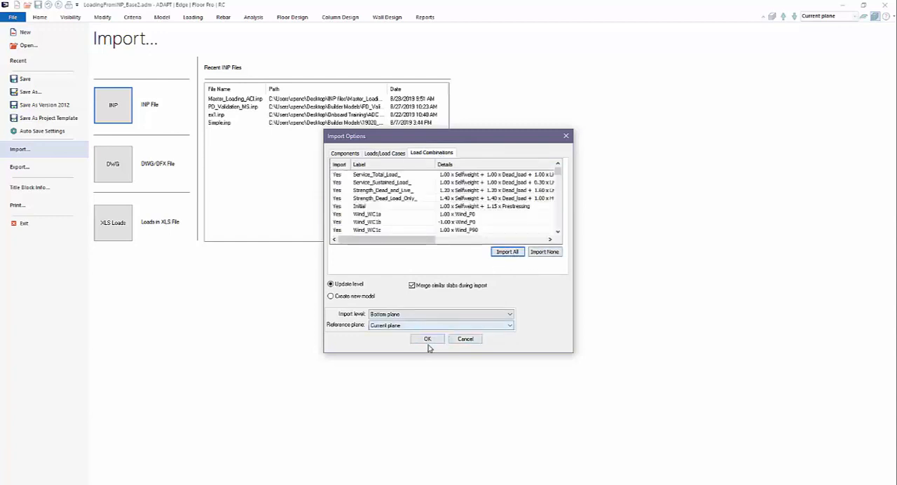
left_click(430, 339)
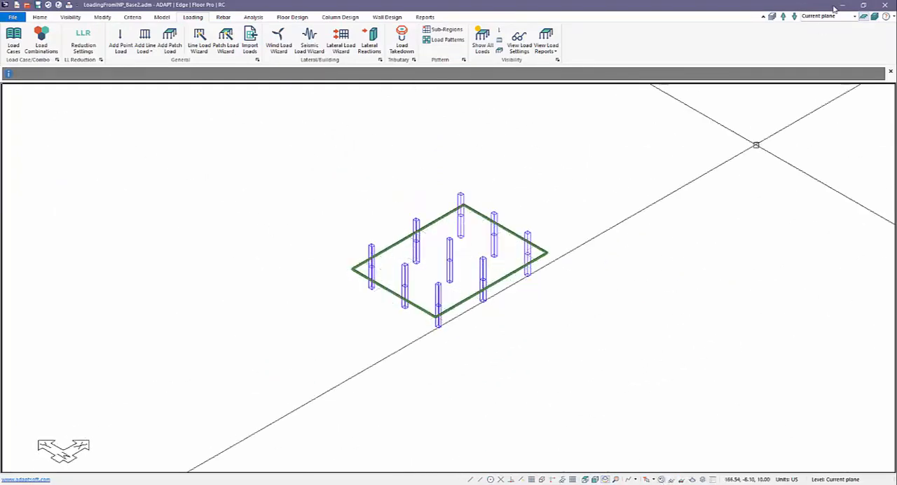
Step: Display all building levels with the loads hidden, and enlarge the Combinations dialog to review the imported load combinations
left_click(874, 17)
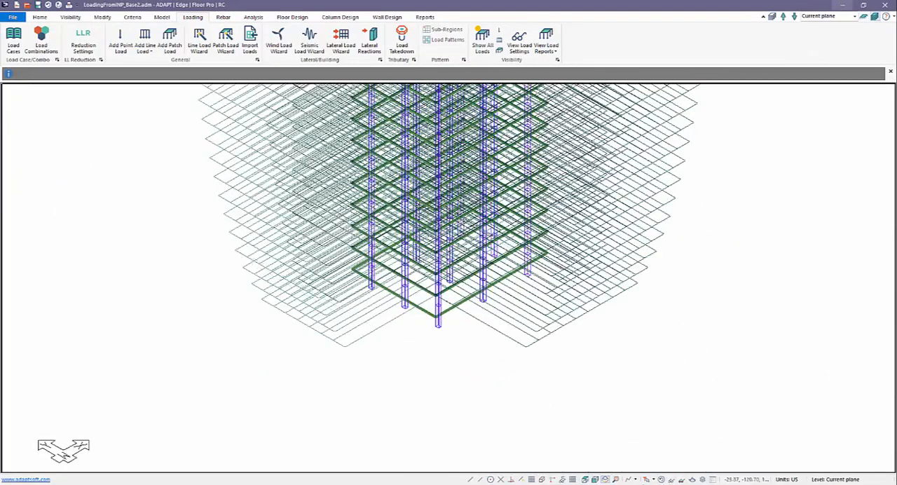
left_click(661, 481)
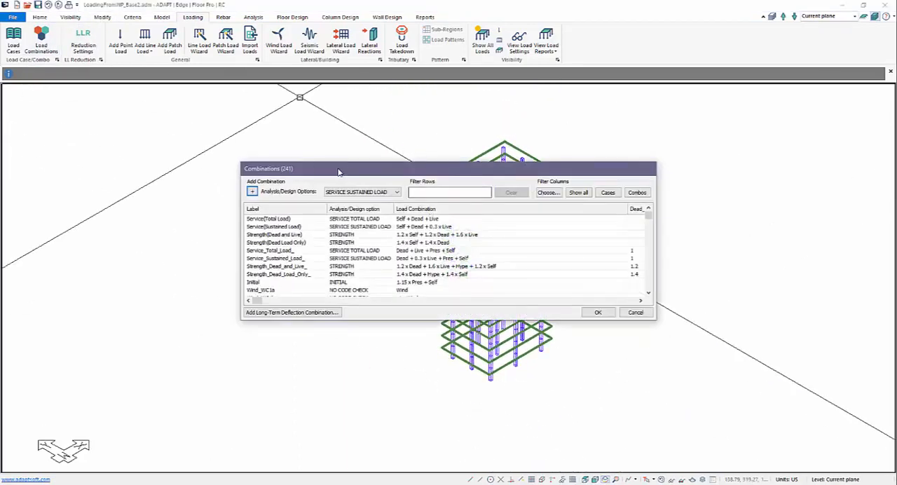
left_click_drag(351, 171, 173, 103)
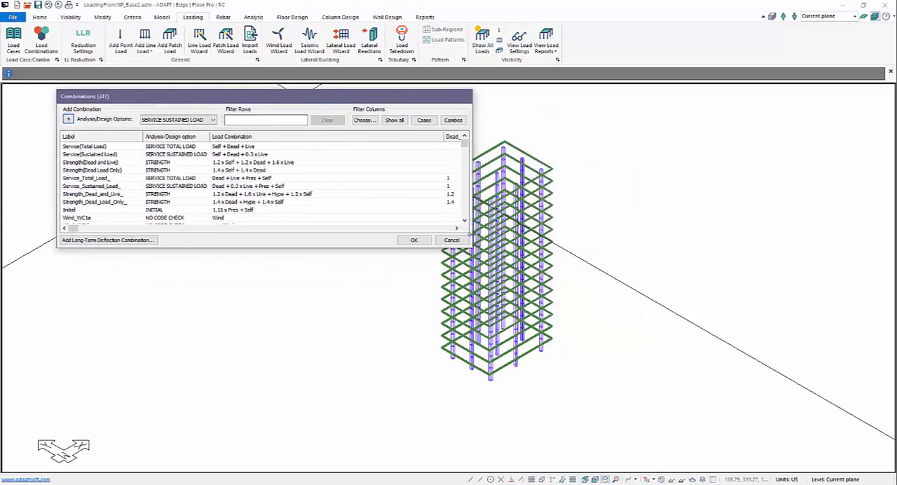
left_click_drag(471, 246, 871, 401)
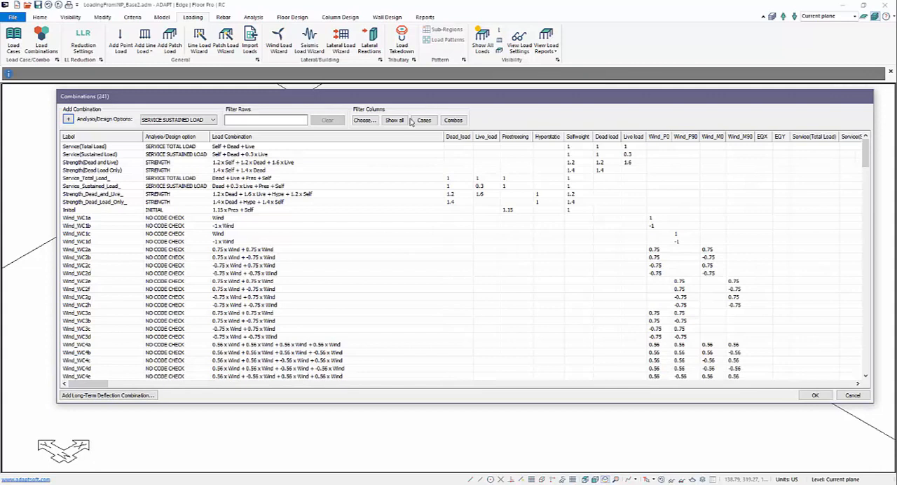
Step: Limit the combination table to load case columns and compare the original service and strength combinations with their imported counterparts
left_click(421, 120)
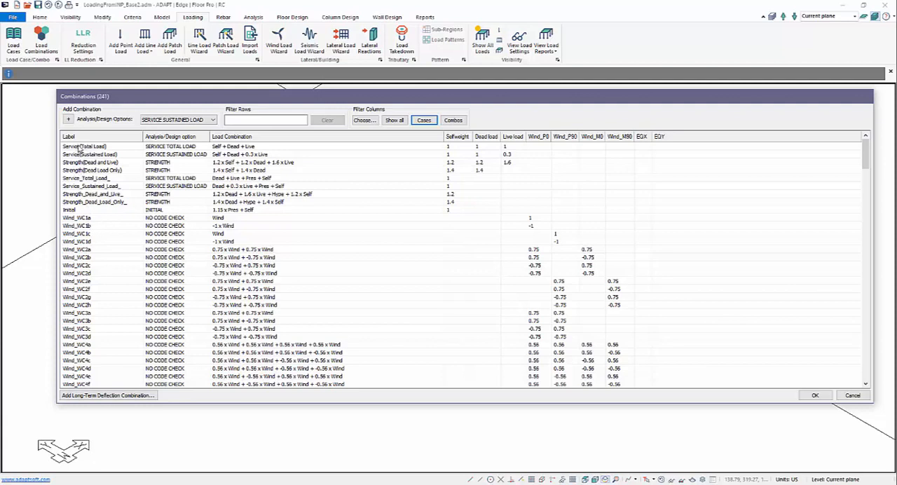
left_click(81, 147)
left_click(82, 154)
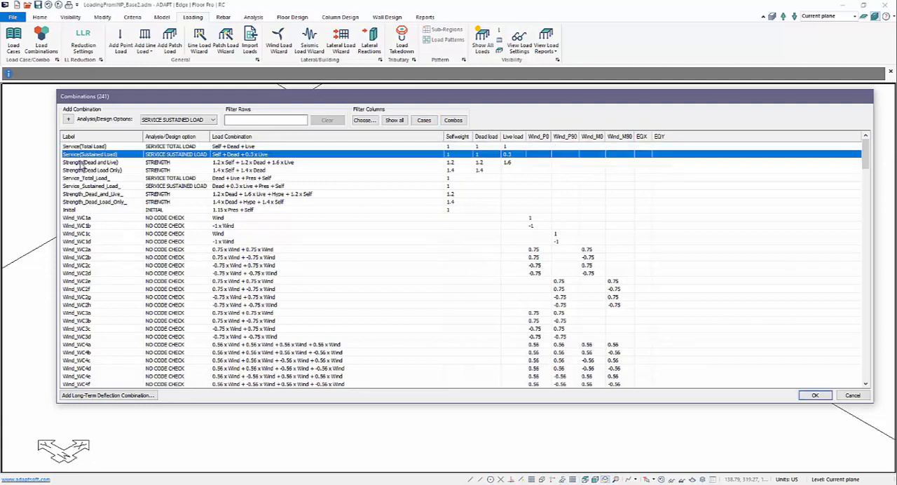
left_click(83, 162)
left_click(83, 170)
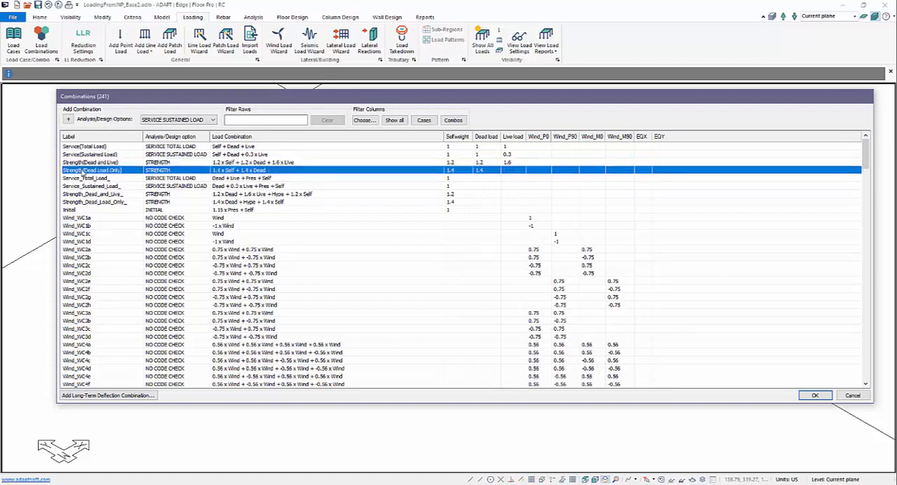
left_click(80, 178)
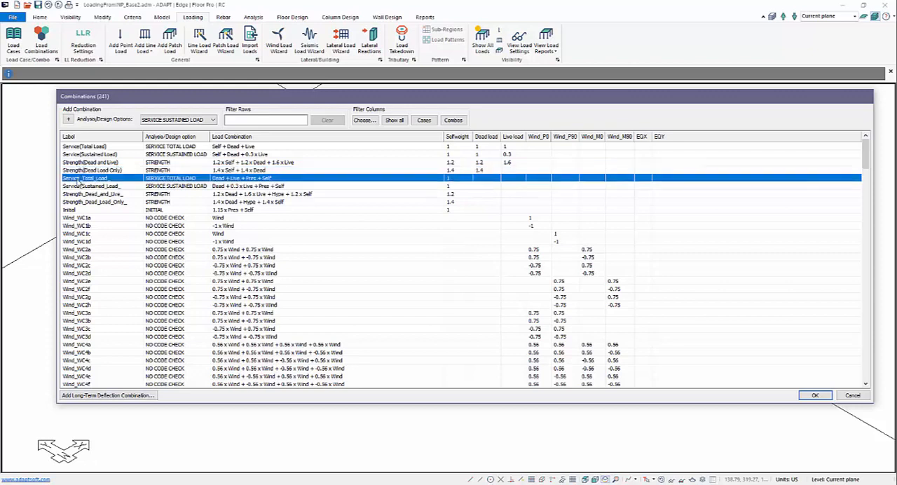
left_click(80, 186)
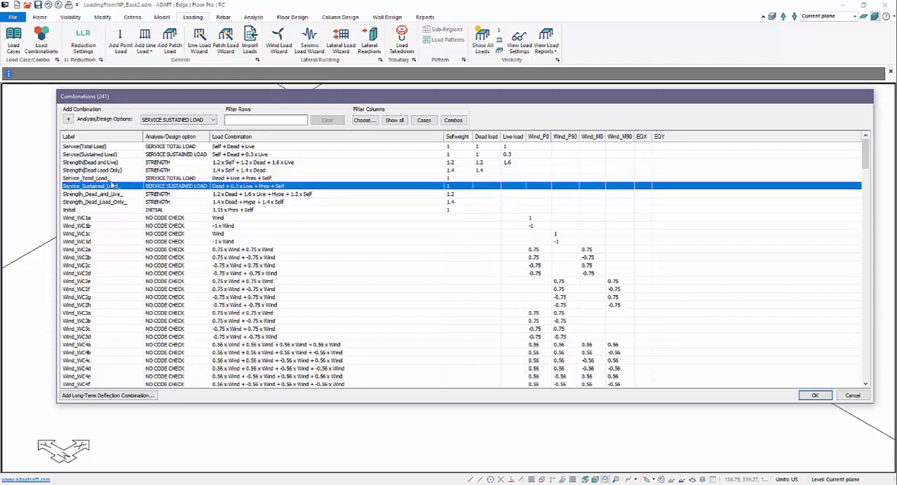
Step: Delete the imported combinations Service_Total_Load_, Service_Sustained_Load_, Strength_Dead_and_Live_ and Strength_Dead_Load_Only_
left_click(84, 179)
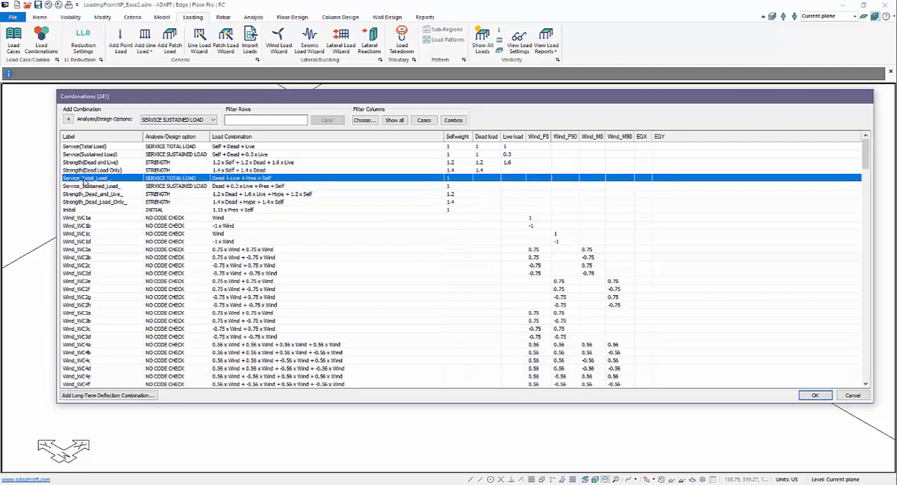
key("Delete")
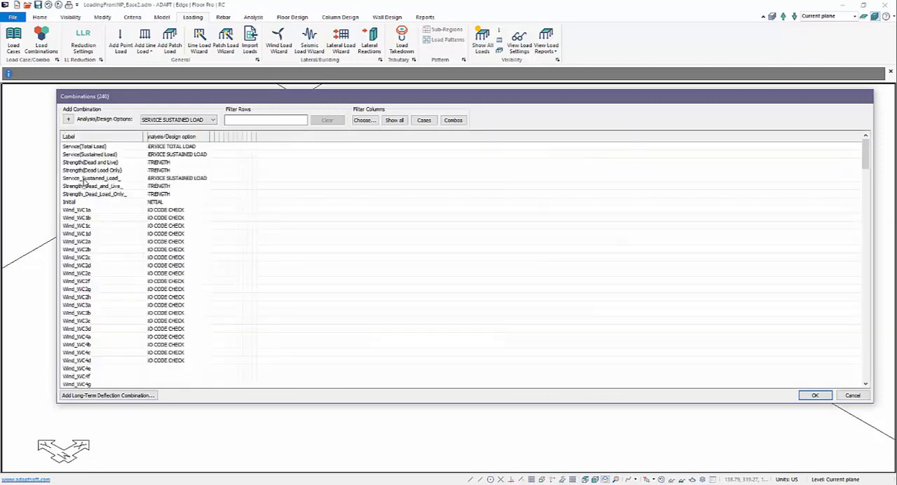
key("Delete")
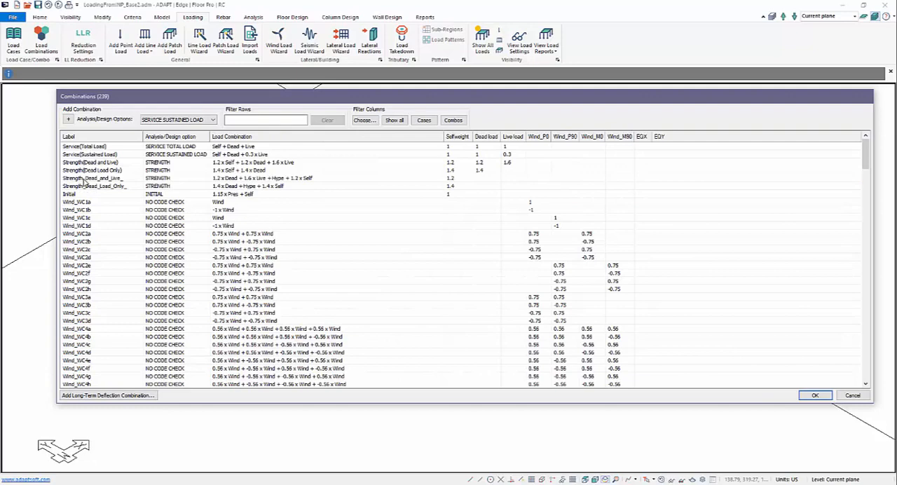
left_click(82, 179)
key("Delete")
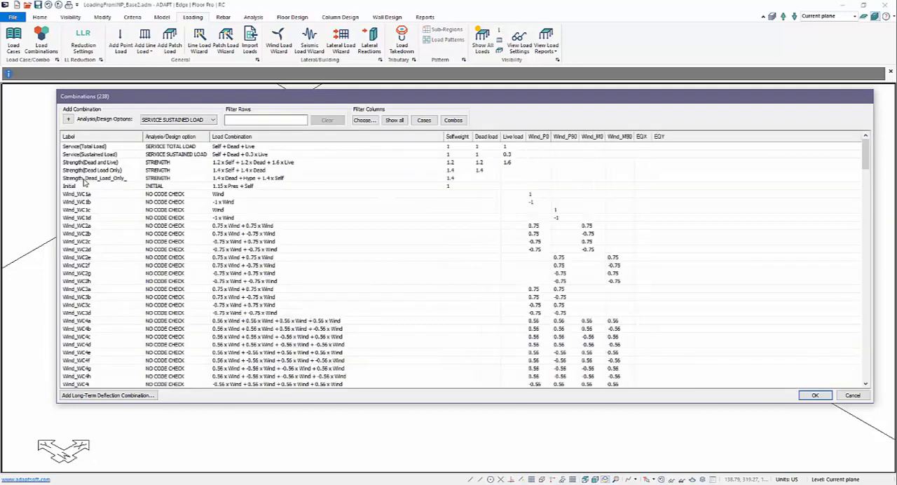
left_click(83, 179)
key("Delete")
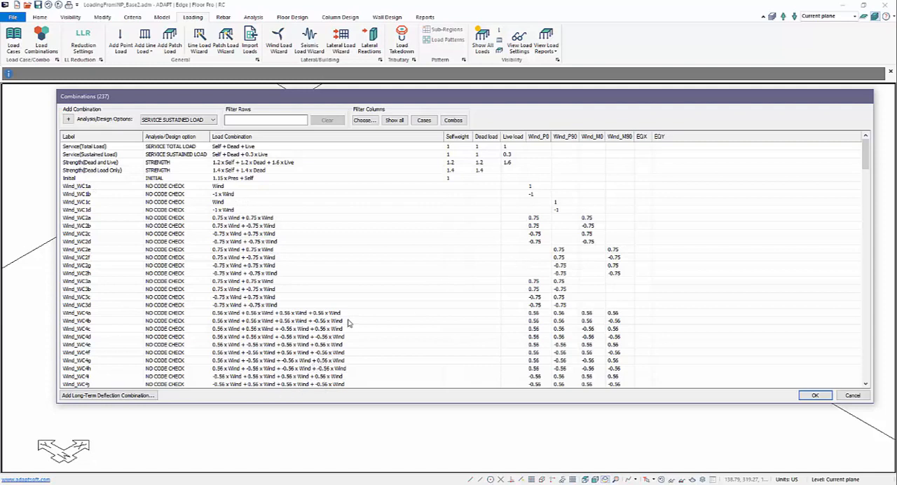
Step: Examine the load case factors of the imported Wind_WC combinations and the ULS strength combinations with wind and seismic loads
left_click(76, 188)
scroll(82, 198, "down", 2)
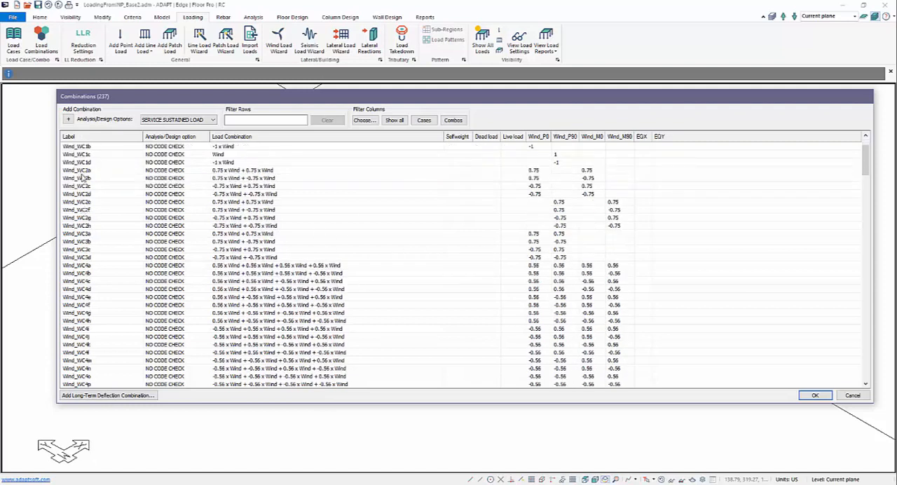
scroll(86, 204, "up", 2)
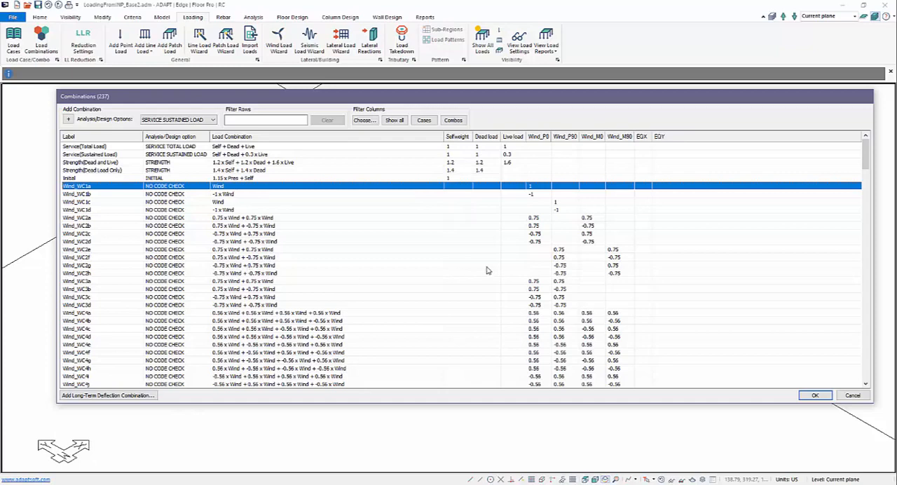
scroll(324, 240, "down", 2)
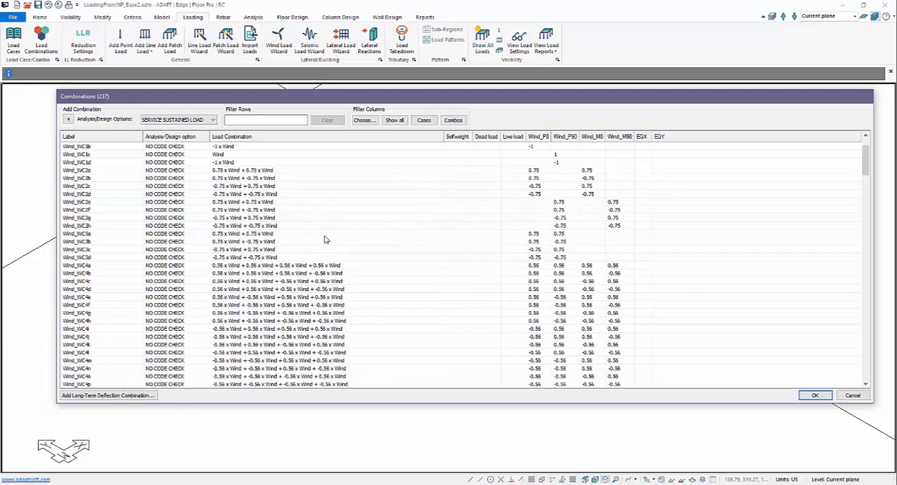
scroll(324, 239, "down", 3)
left_click(72, 322)
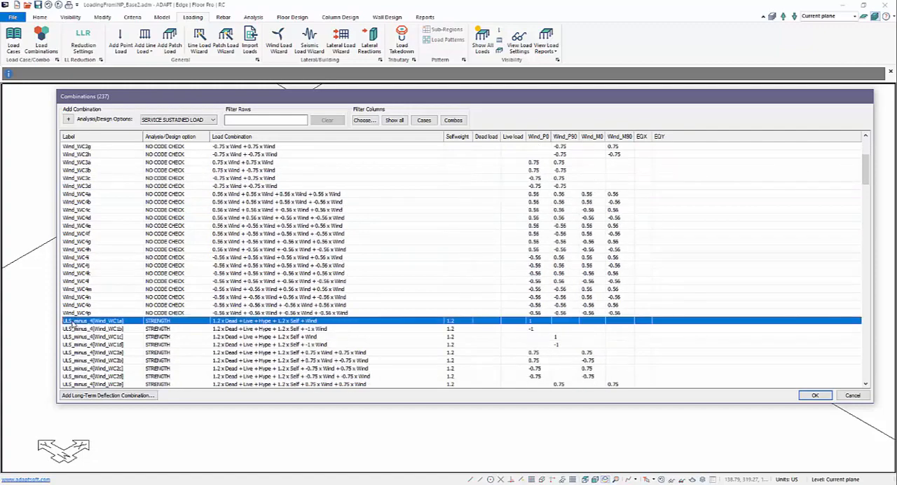
scroll(112, 322, "down", 20)
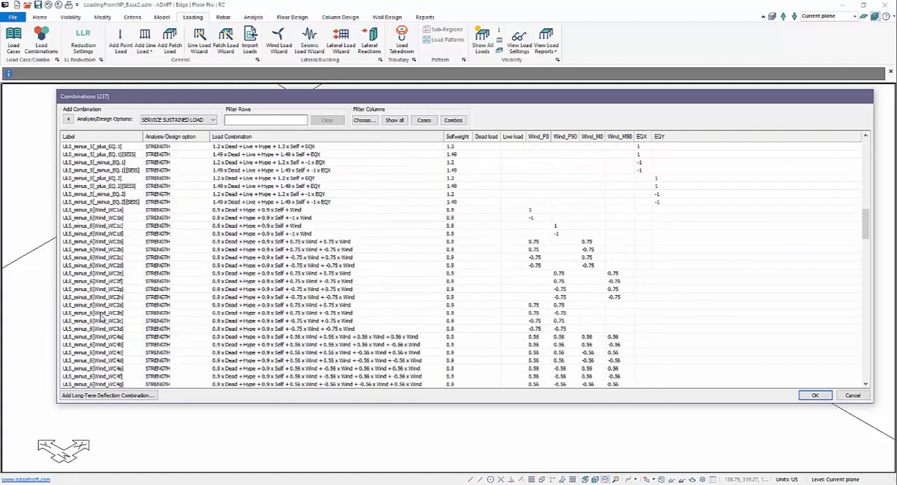
left_click(85, 283)
scroll(87, 282, "up", 3)
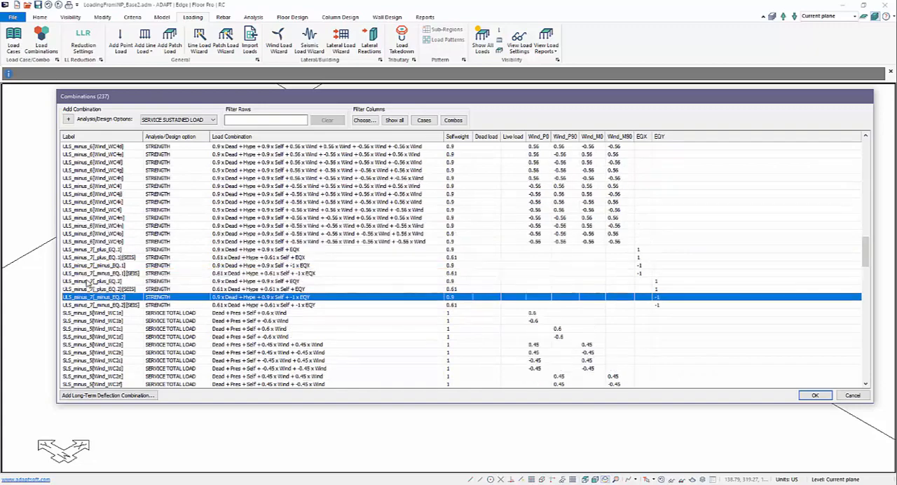
scroll(242, 307, "up", 8)
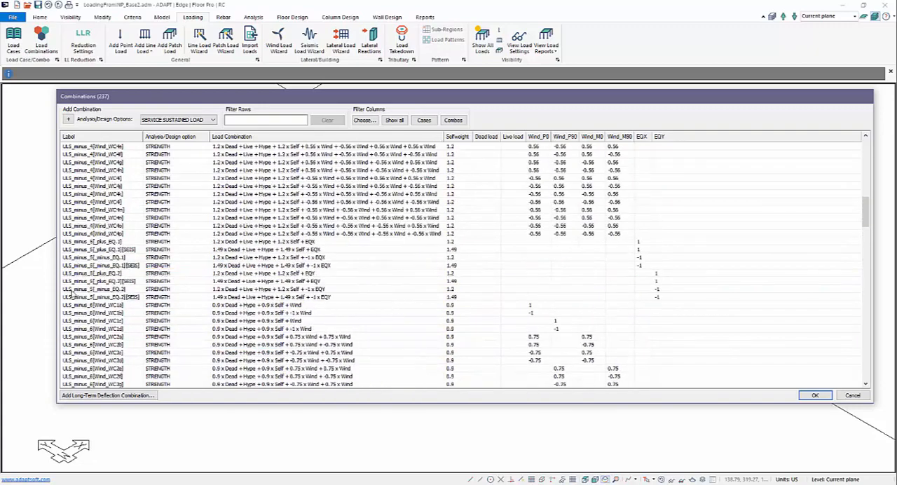
scroll(70, 293, "up", 8)
left_click(89, 180)
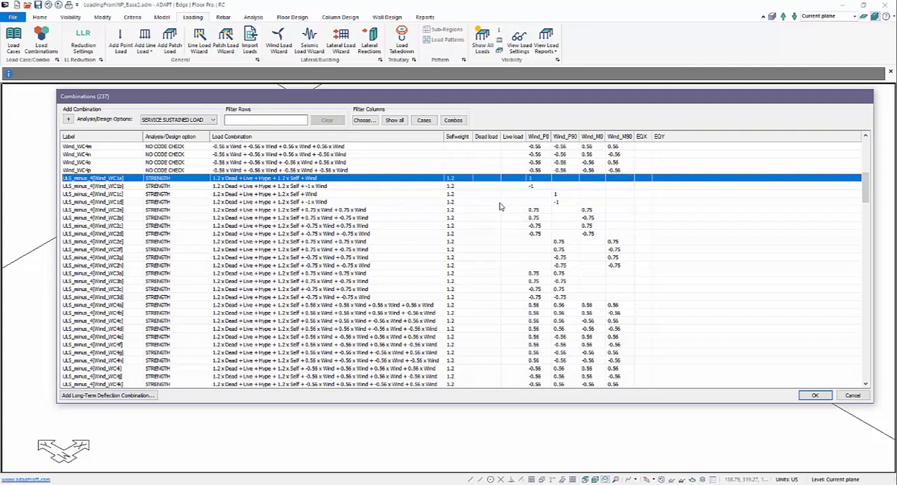
Step: Examine the selfweight, wind and seismic factors of the remaining ULS and SLS combinations through the end of the list
scroll(500, 206, "down", 20)
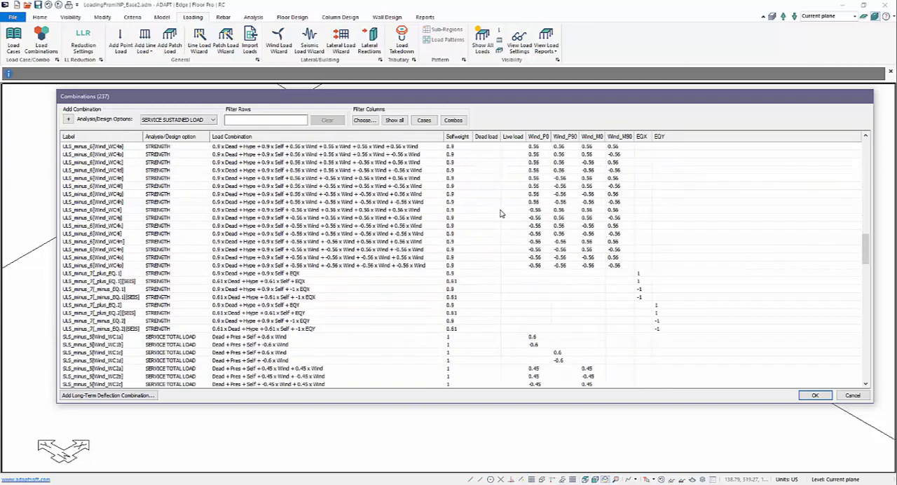
scroll(500, 213, "down", 20)
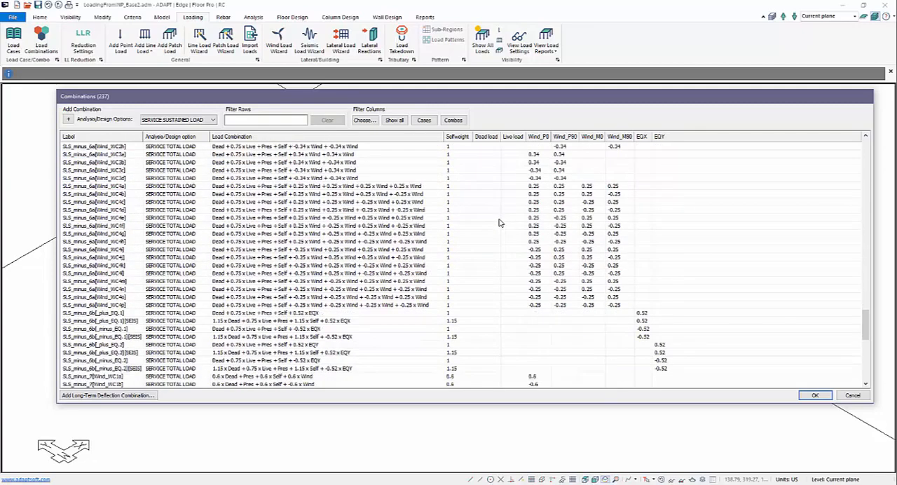
scroll(499, 222, "down", 15)
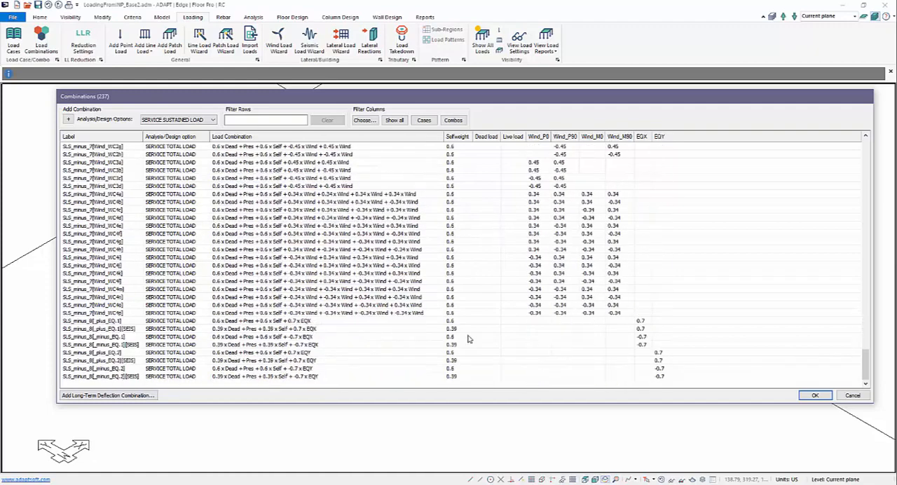
scroll(472, 348, "up", 20)
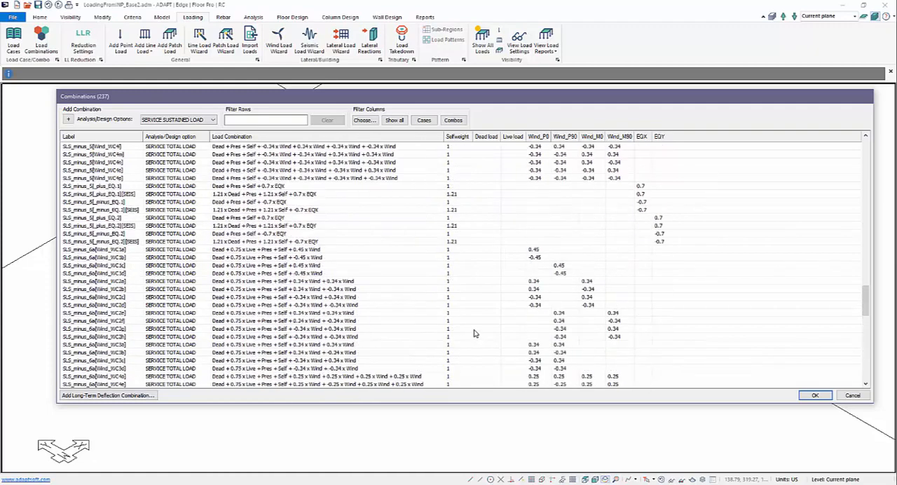
scroll(473, 334, "up", 20)
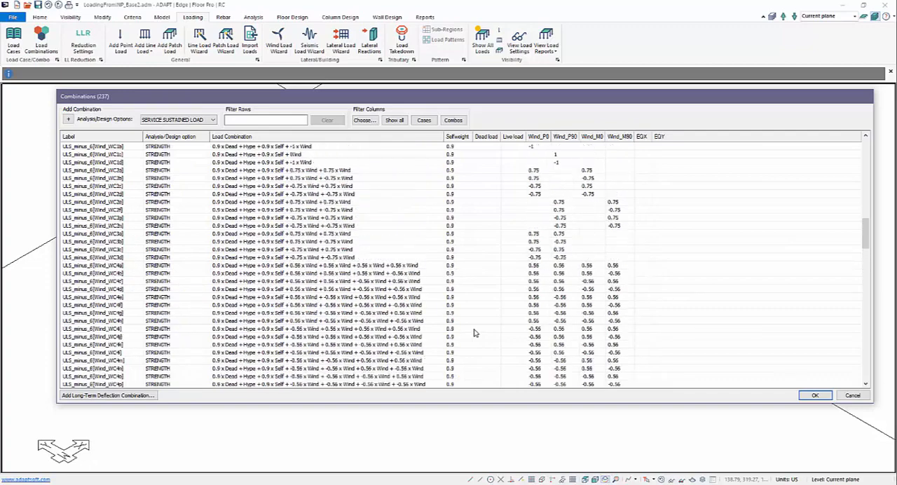
scroll(473, 333, "up", 10)
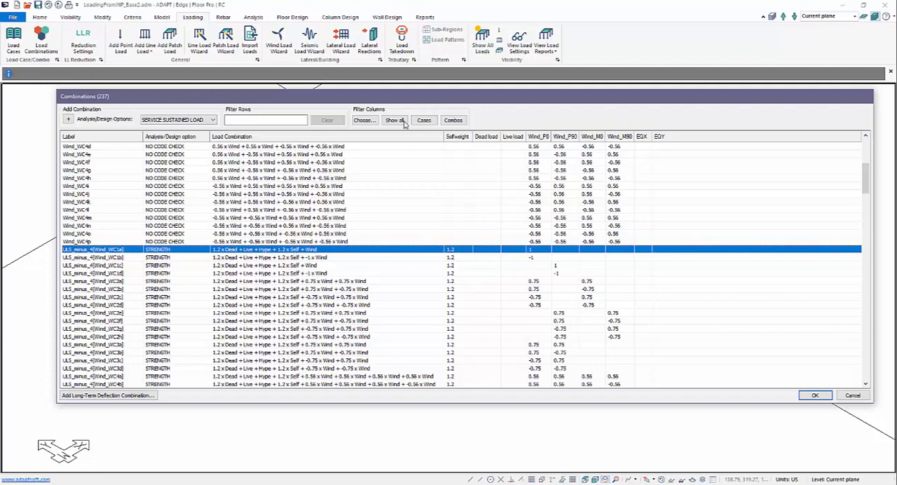
Step: Limit the table to combination columns and examine the Dead_load, Live_load, Prestressing and Hyperstatic factors of the imported combinations
left_click(452, 120)
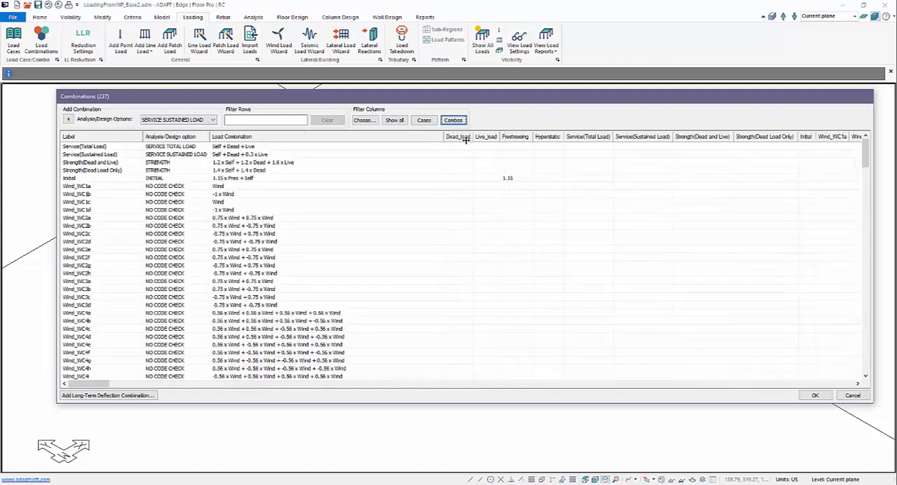
scroll(463, 156, "down", 6)
scroll(462, 162, "up", 6)
scroll(483, 196, "down", 10)
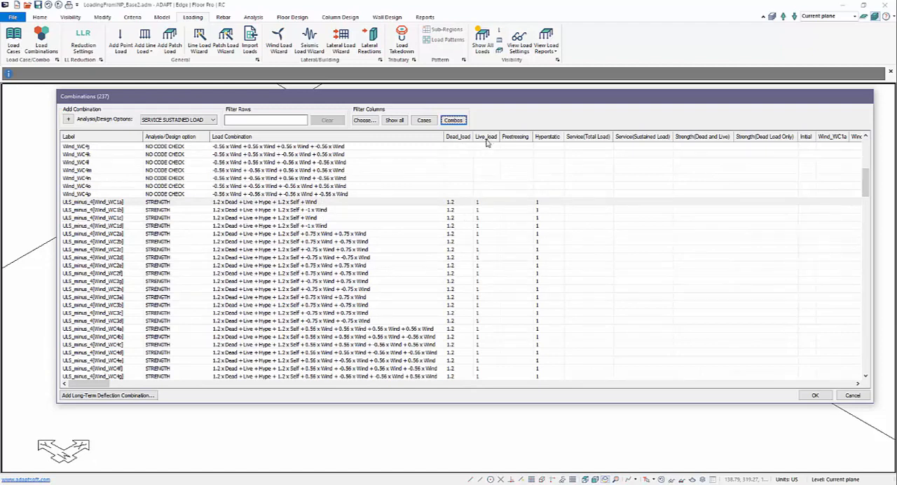
Step: Return to the load case columns to check the Dead load factors, and close the Combinations dialog without applying changes
left_click(424, 120)
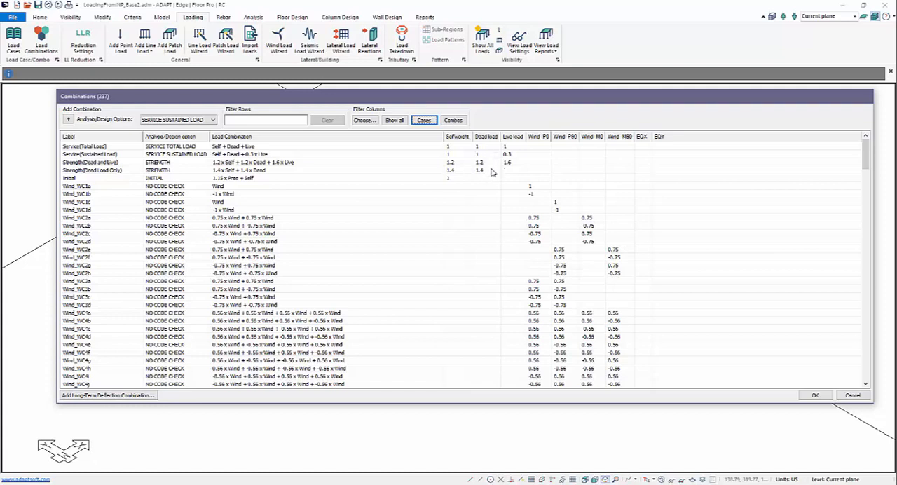
left_click(486, 139)
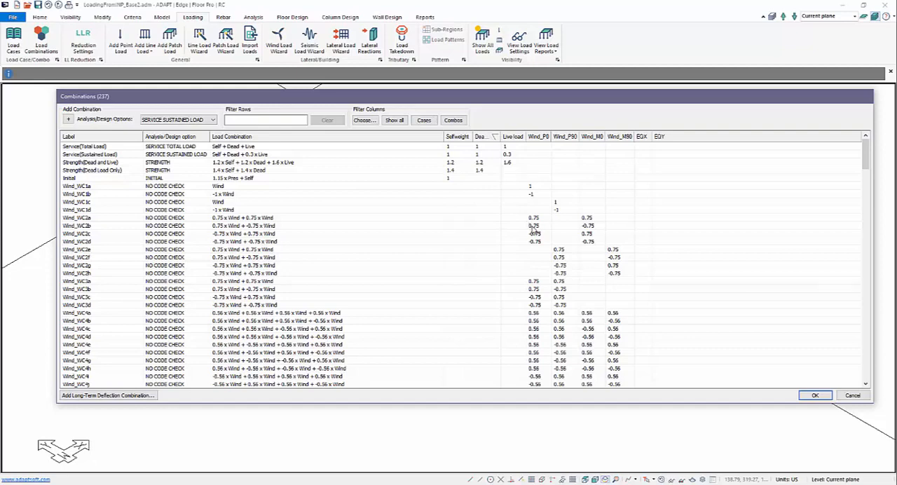
left_click(852, 395)
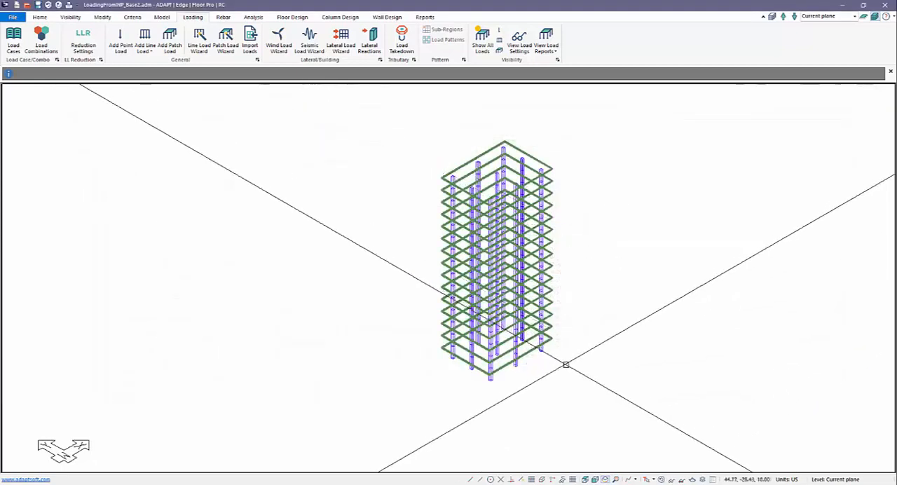
Step: Display the patch loads in the model for the DEAD LOAD and LIVE LOAD cases
left_click(518, 41)
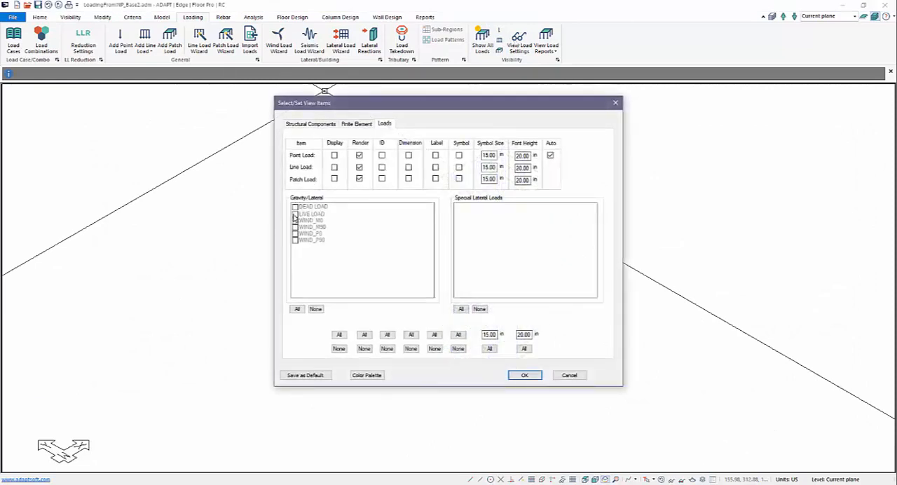
left_click(334, 180)
left_click(294, 207)
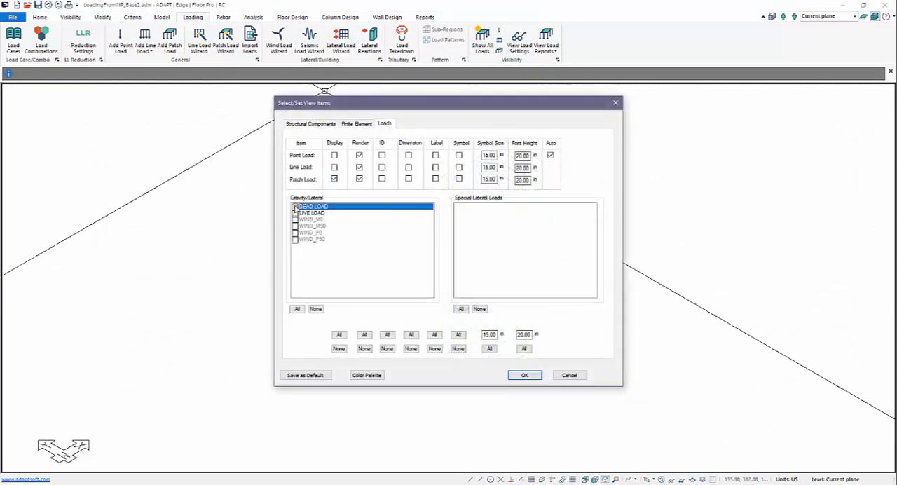
left_click(295, 213)
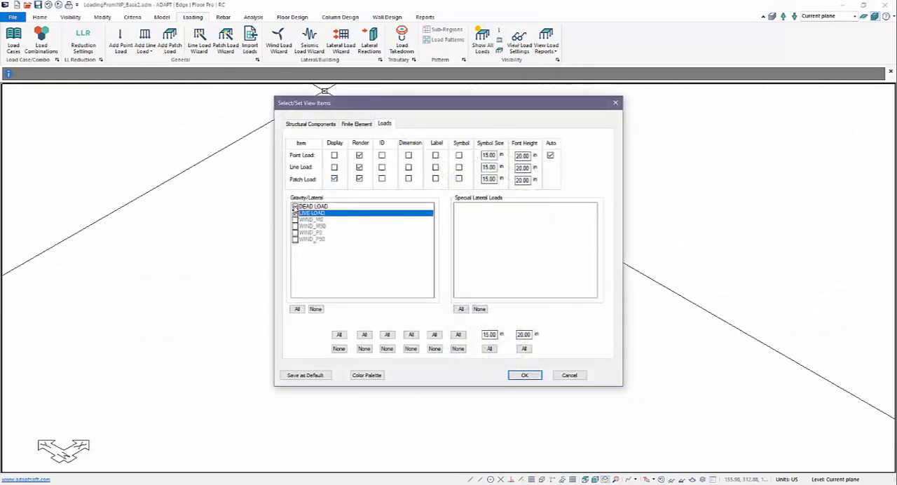
left_click(522, 374)
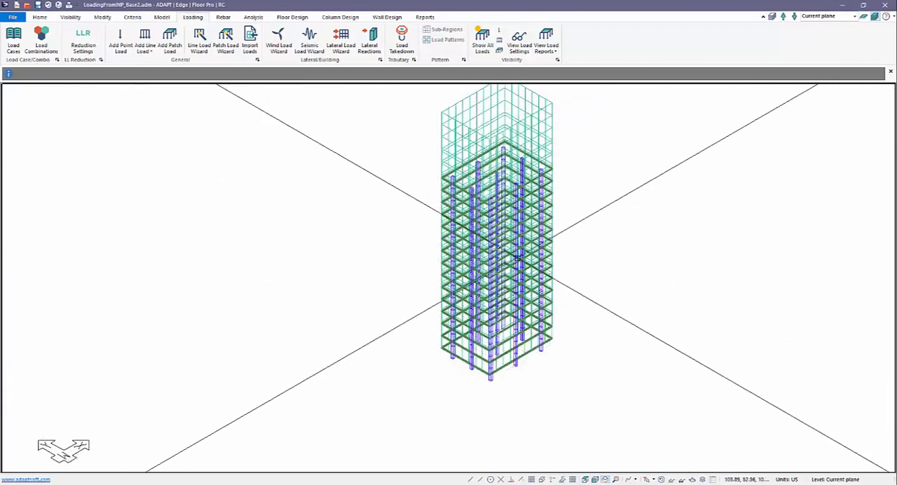
Step: Examine the Dead_load and Live_load factors across the ULS combinations in the enlarged Combinations table, and close it without applying changes
left_click(42, 45)
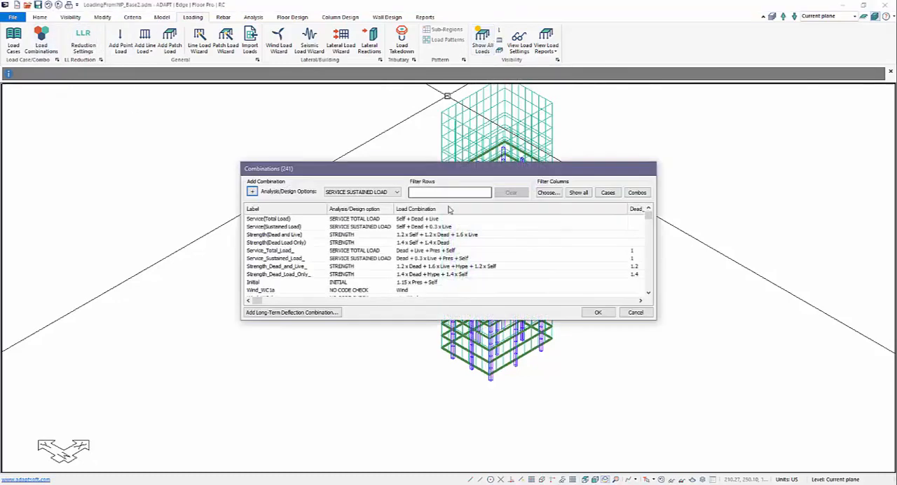
left_click_drag(480, 173, 383, 161)
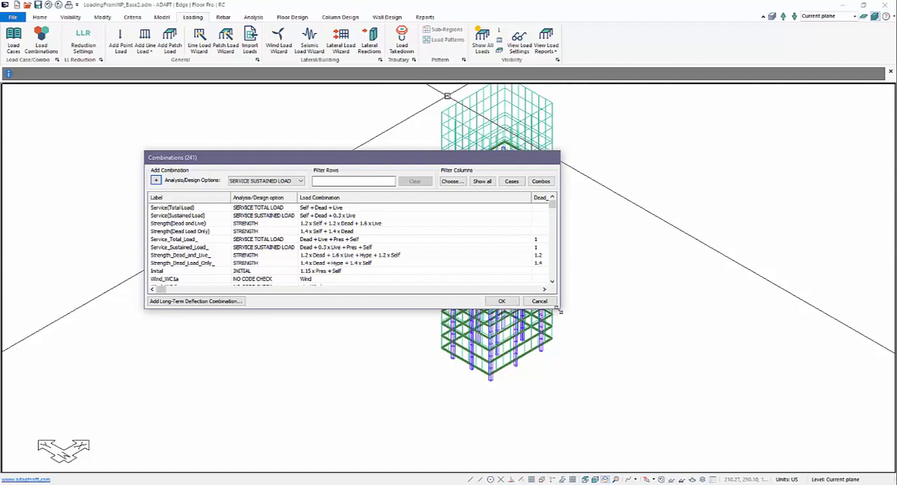
left_click_drag(558, 308, 686, 339)
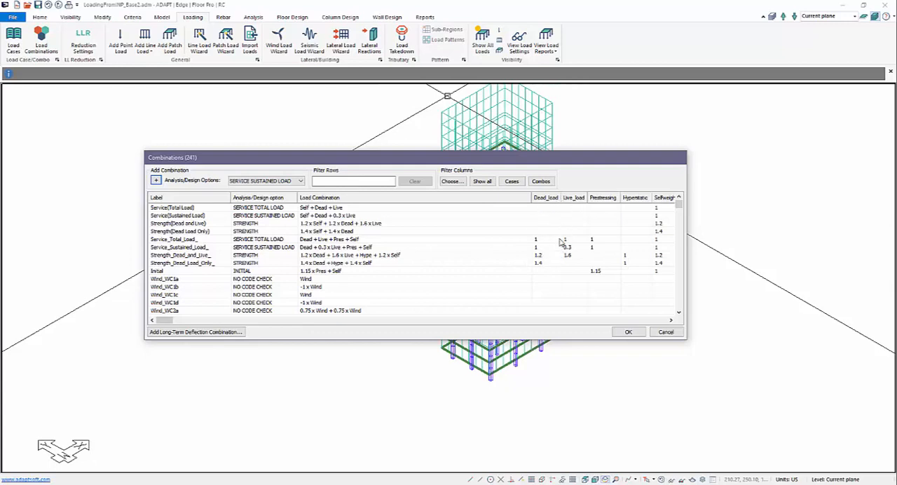
scroll(544, 255, "down", 10)
scroll(539, 259, "down", 10)
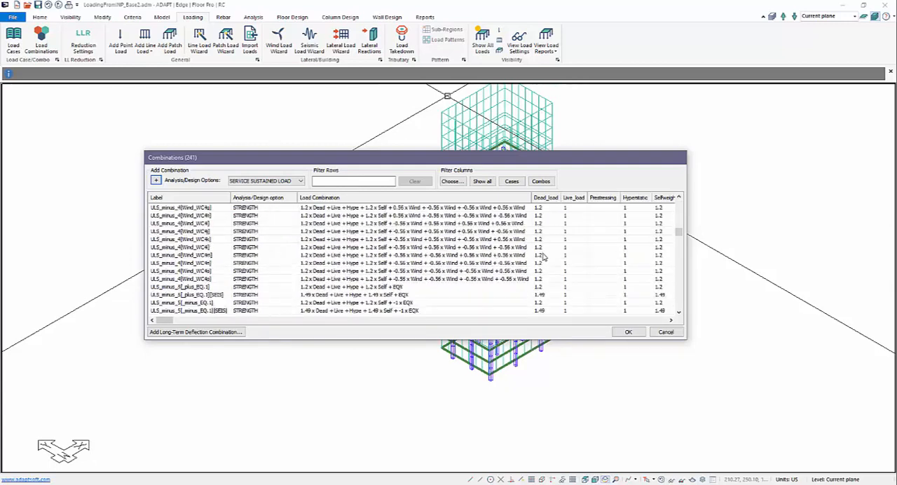
scroll(550, 215, "down", 1)
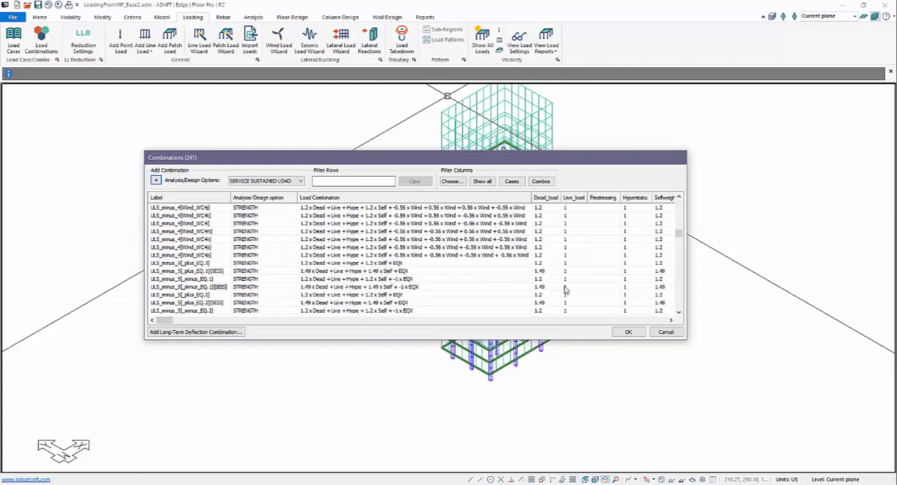
scroll(587, 279, "down", 4)
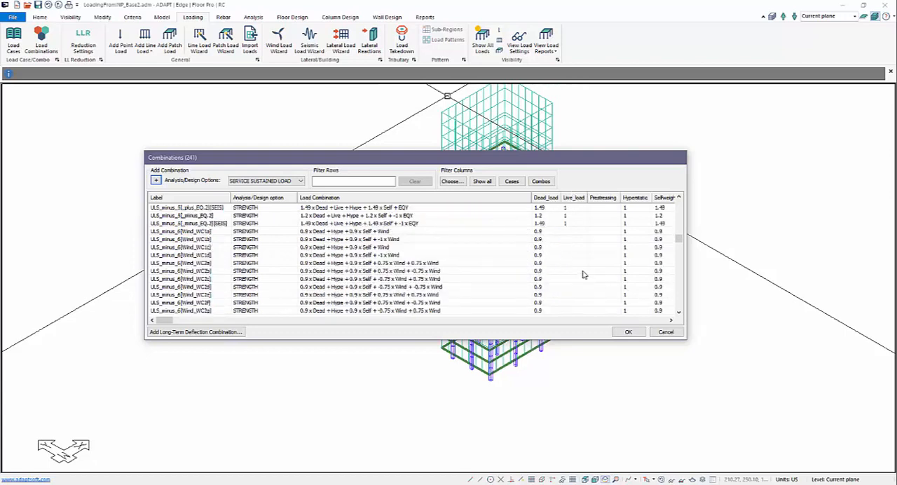
left_click(666, 332)
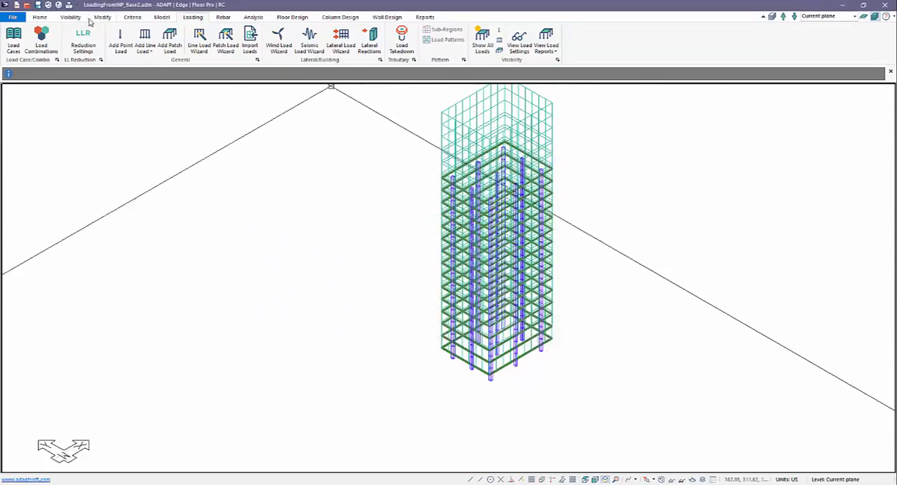
Step: Disable Lateral Load Solution Sets in the Load Case Library and add two general load cases
left_click(13, 39)
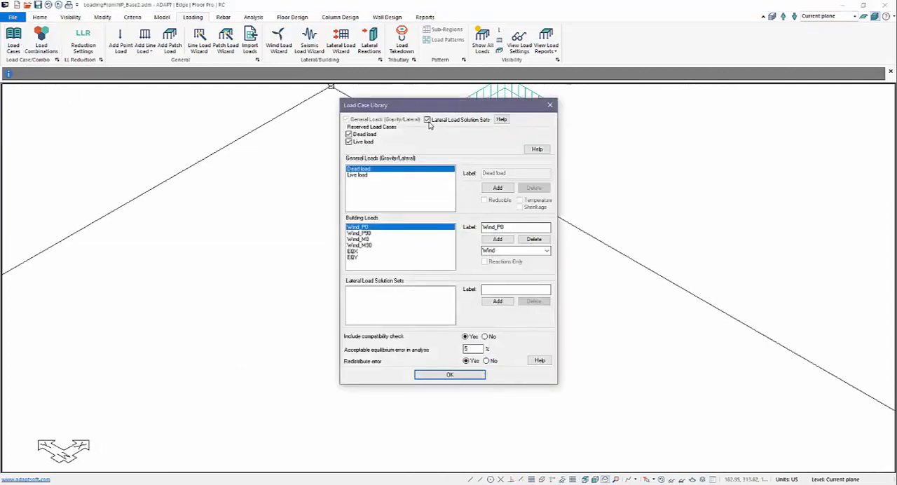
left_click(428, 120)
left_click(494, 188)
left_click(494, 187)
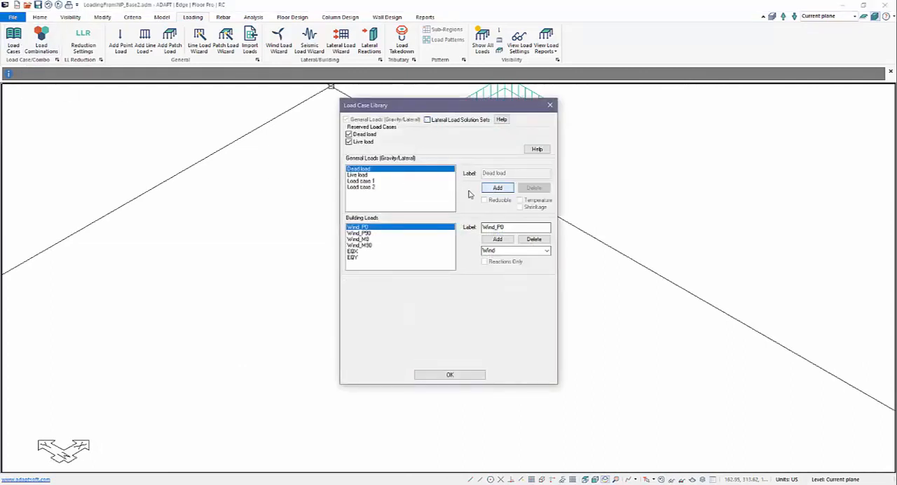
Step: Label the two new general load cases Dead_load and Live_load, and accept the Load Case Library settings
left_click(361, 181)
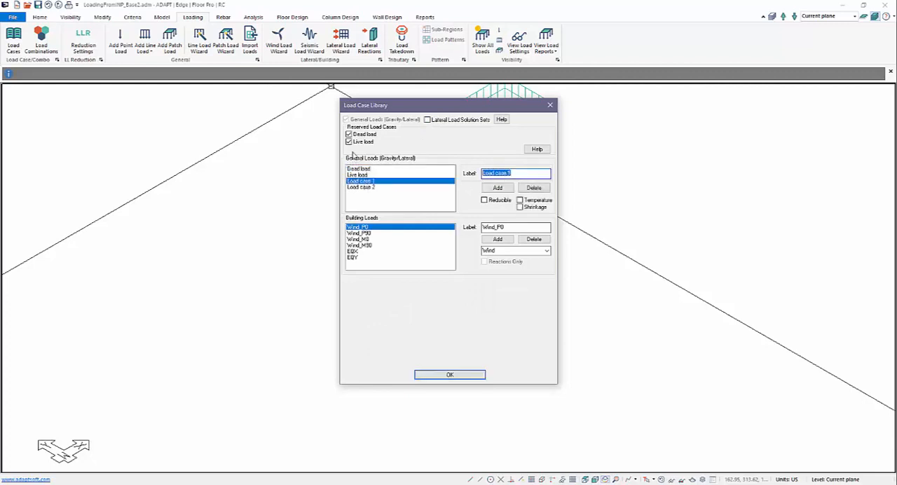
type("Dead_load")
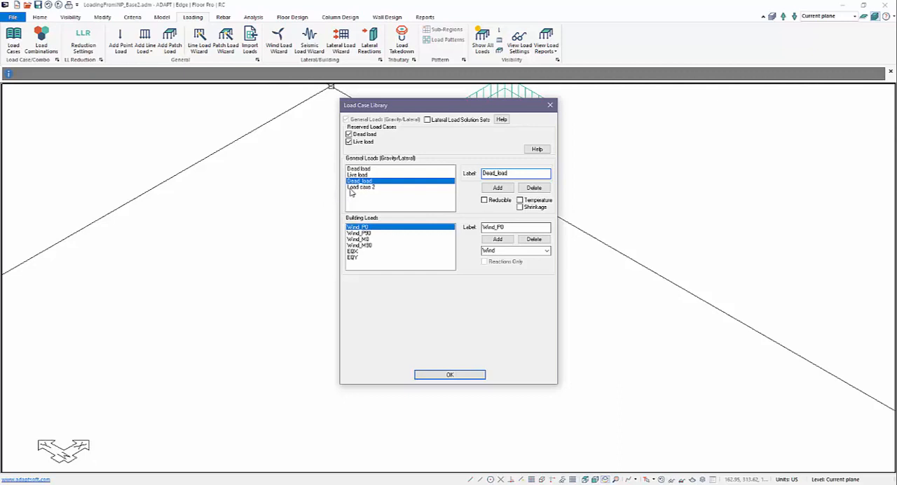
left_click(351, 187)
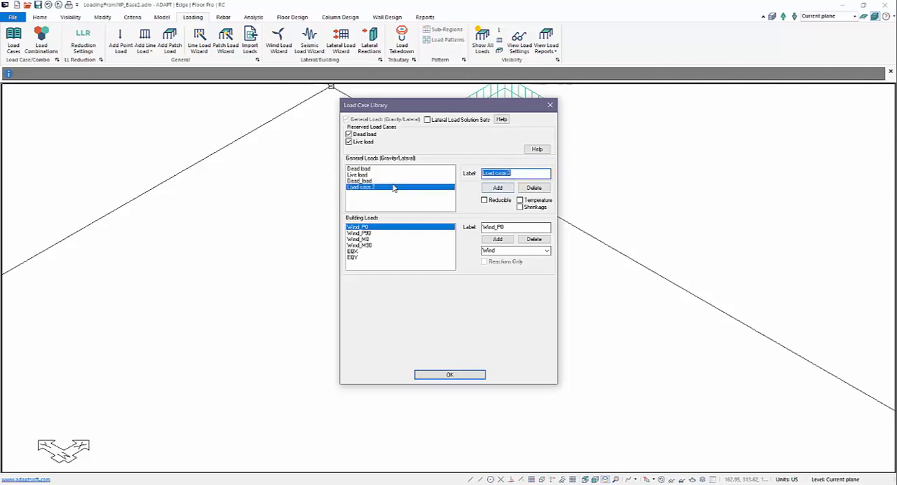
type("Live_load")
left_click(449, 374)
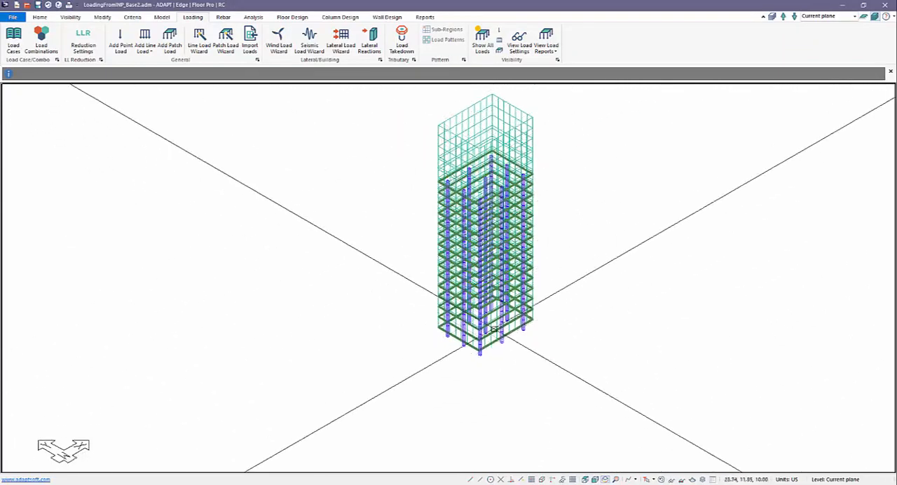
Step: Try to select all patch loads in the model by type
left_click(41, 18)
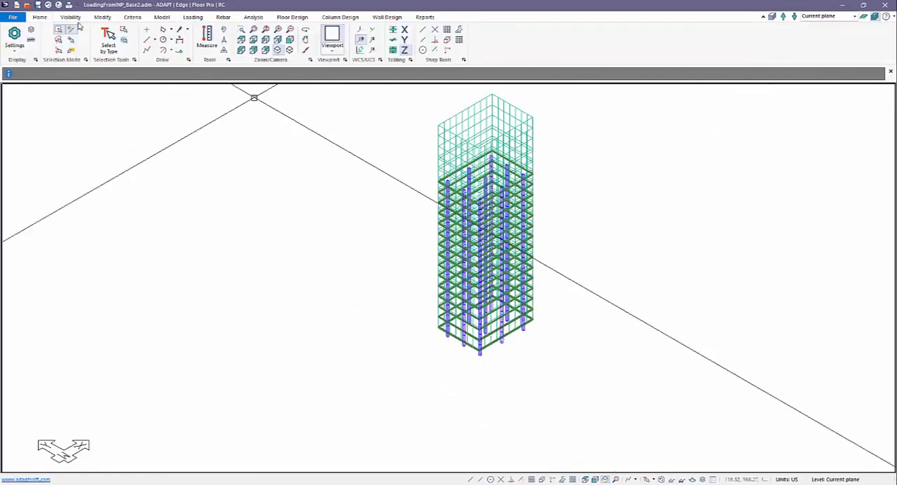
left_click(108, 39)
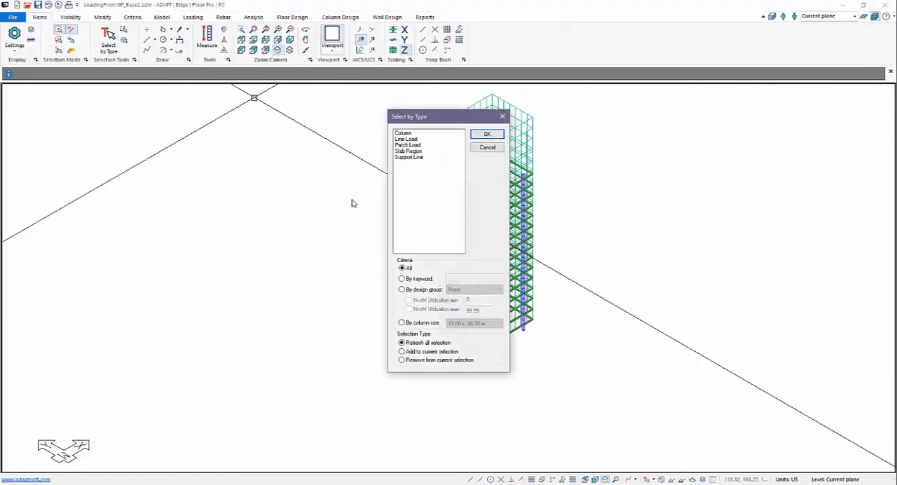
left_click(408, 147)
left_click(487, 134)
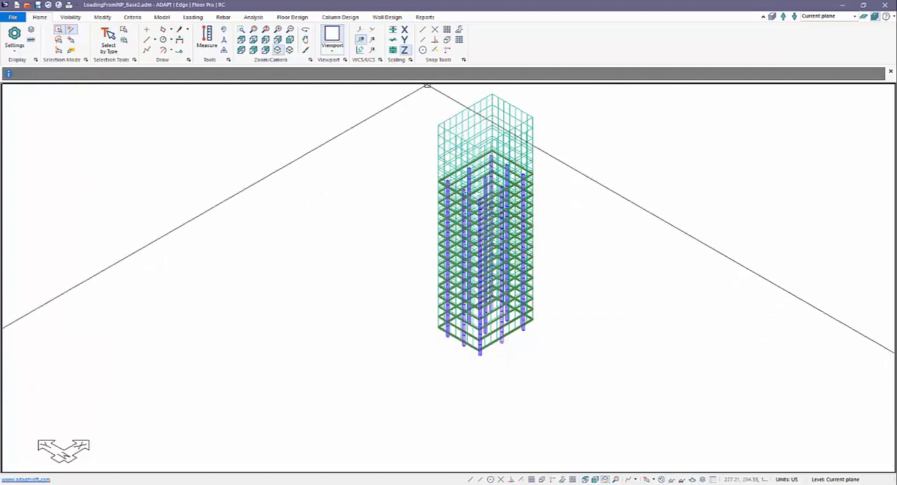
Step: Limit the displayed loads to patch loads of the DEAD LOAD case
left_click(193, 17)
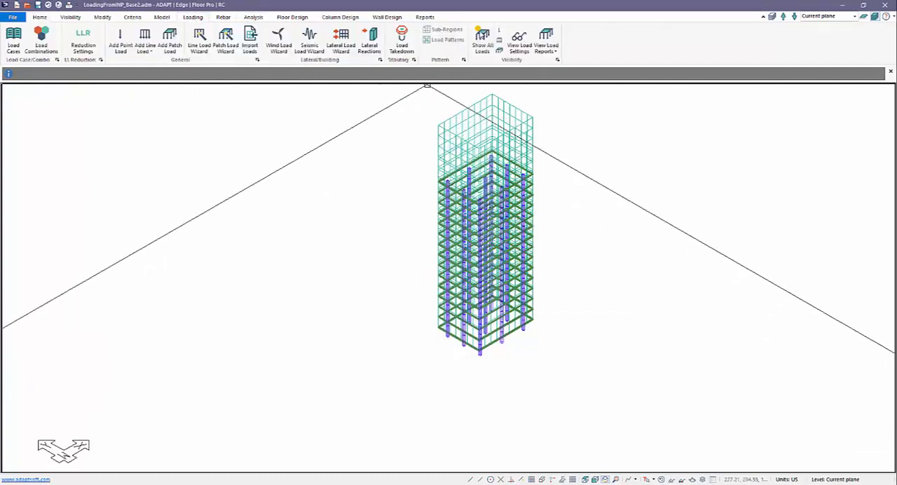
left_click(516, 40)
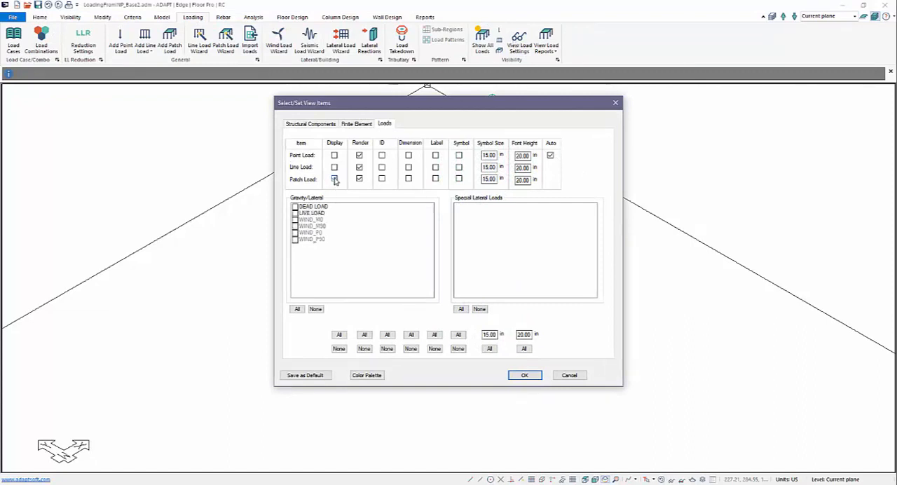
left_click(295, 208)
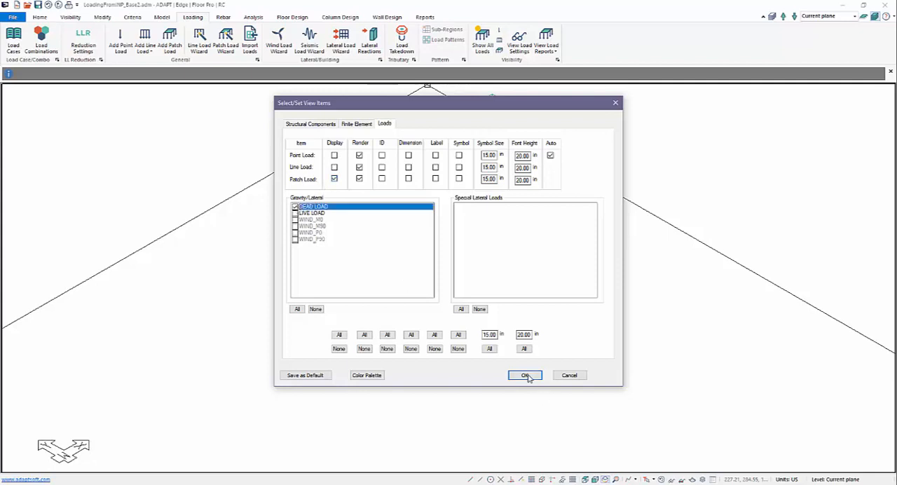
left_click(524, 375)
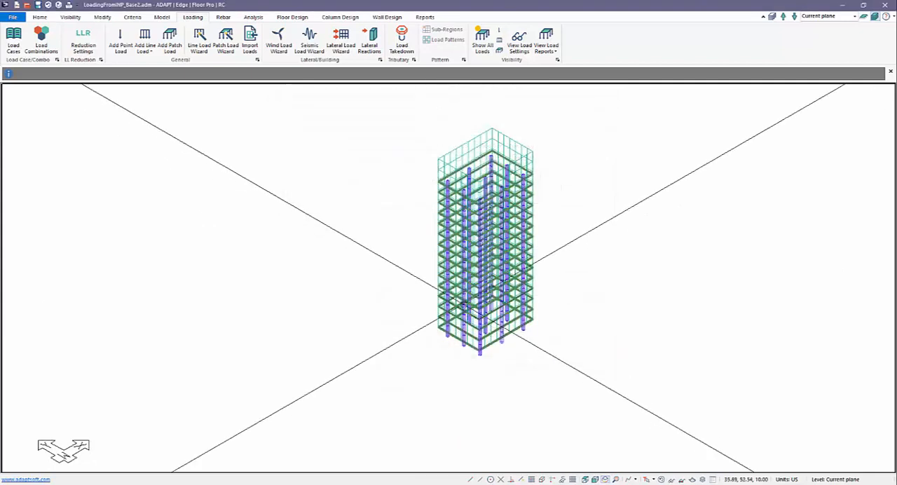
Step: Select all displayed dead load patch loads by type
left_click(40, 17)
left_click(108, 41)
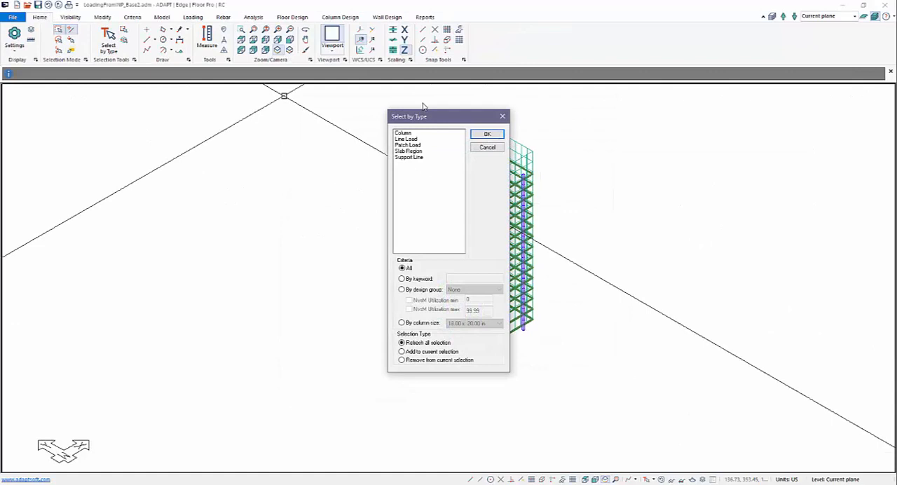
left_click(408, 145)
left_click(486, 135)
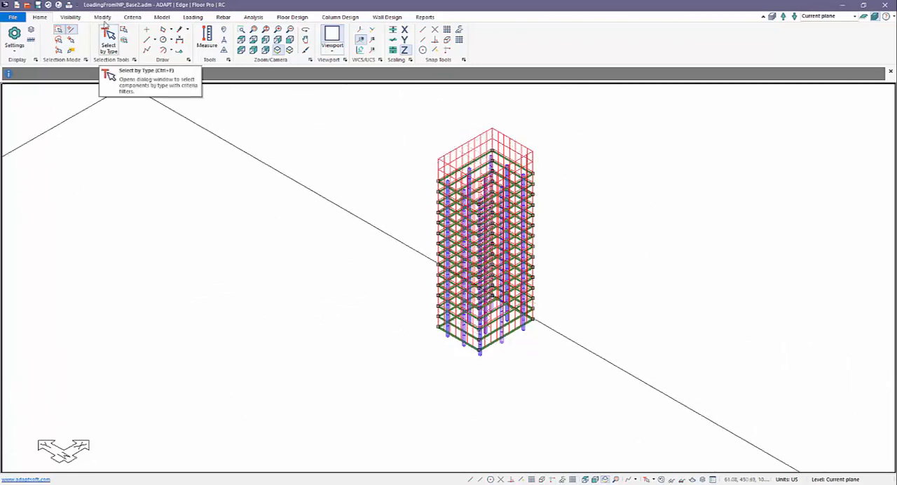
Step: Choose Dead_load as the load case for the selected patch loads, but discard the change and clear the selection
left_click(102, 17)
left_click(43, 36)
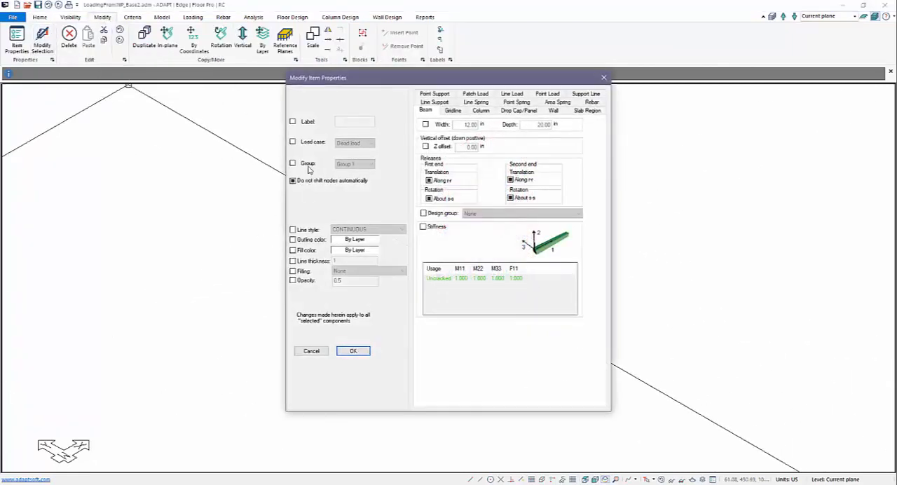
left_click(339, 145)
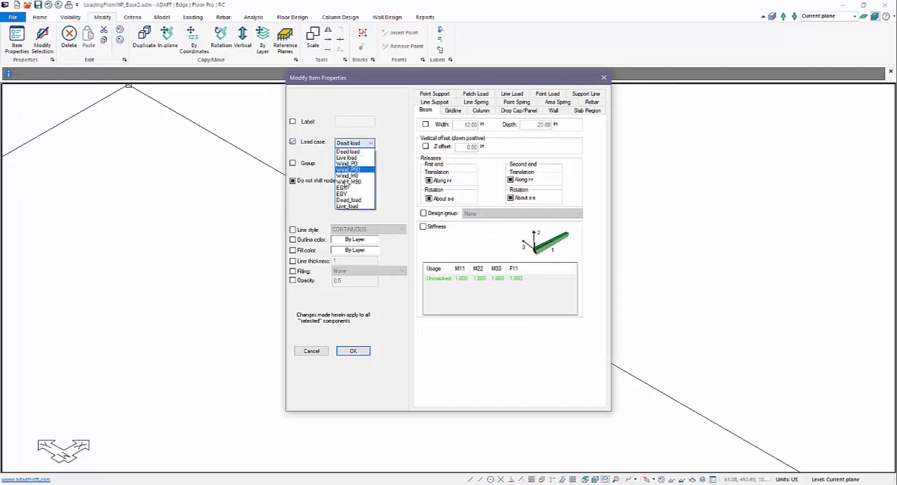
left_click(346, 202)
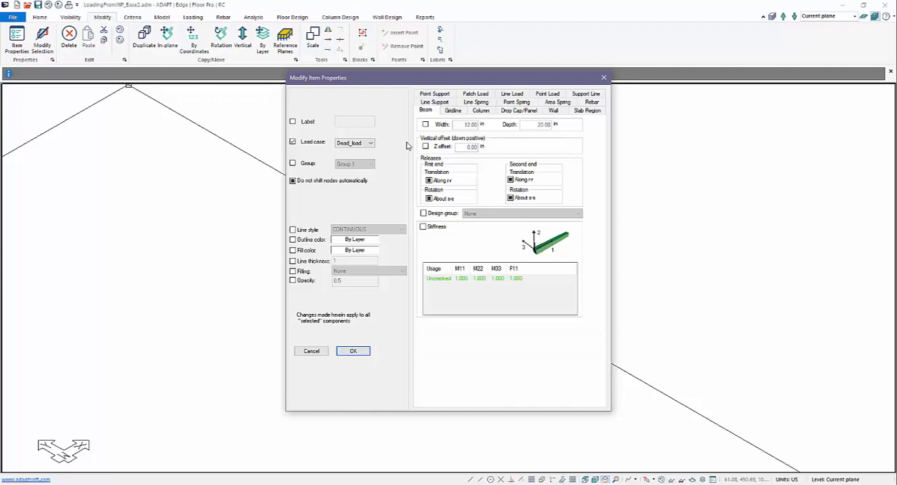
left_click(319, 351)
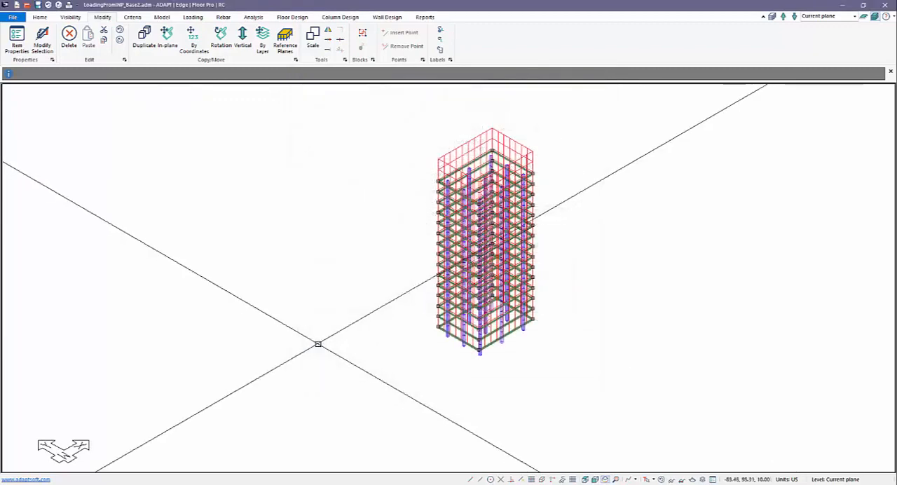
left_click(330, 283)
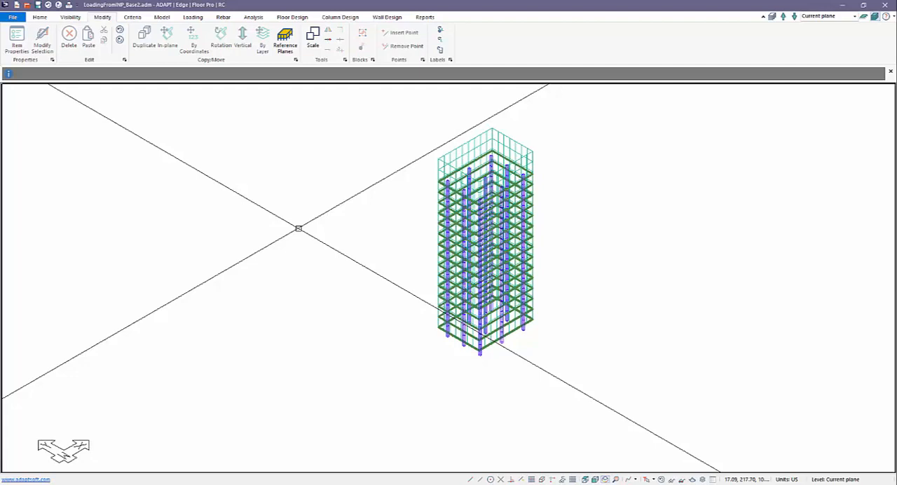
Step: Compare the reserved and underscore-named dead and live load columns in the Combinations table, and close it without applying changes
left_click(193, 17)
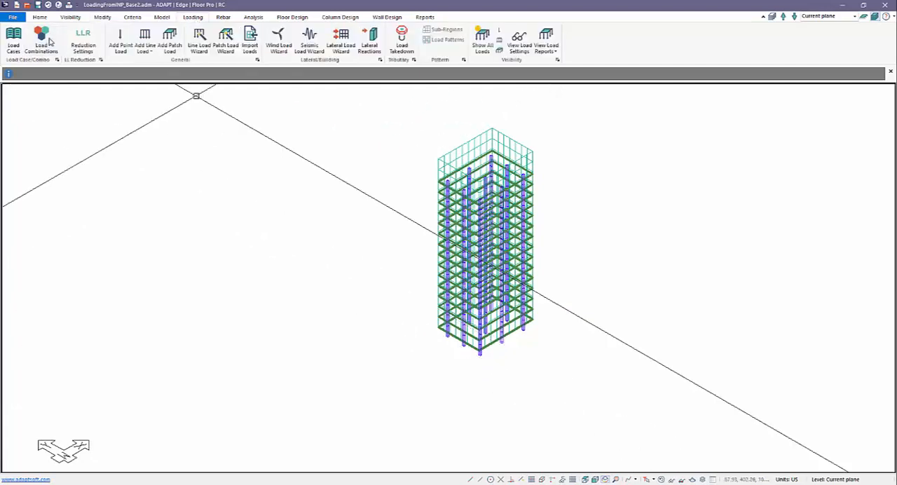
left_click(43, 41)
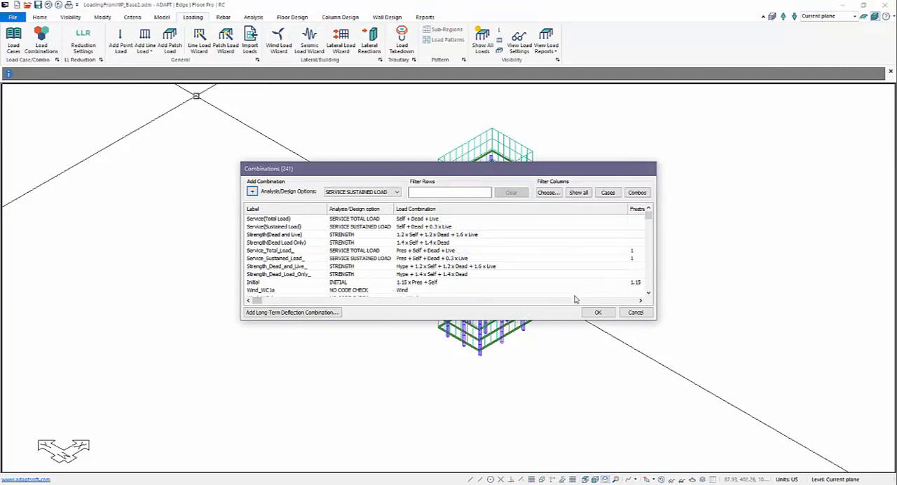
left_click_drag(257, 301, 266, 304)
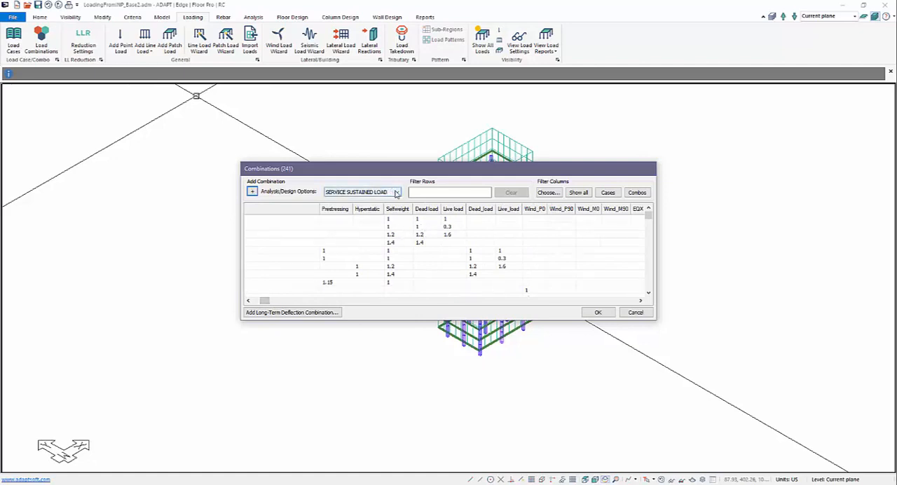
scroll(405, 261, "down", 1)
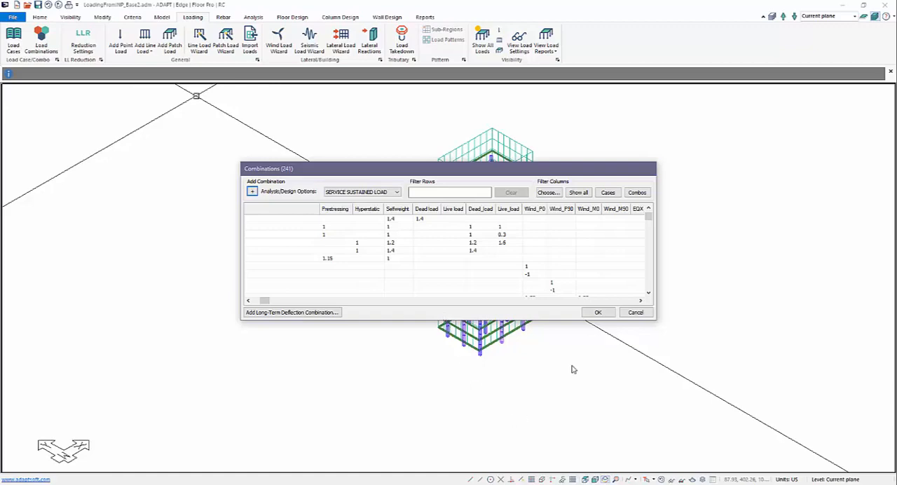
left_click(635, 312)
middle_click_drag(414, 308, 388, 327)
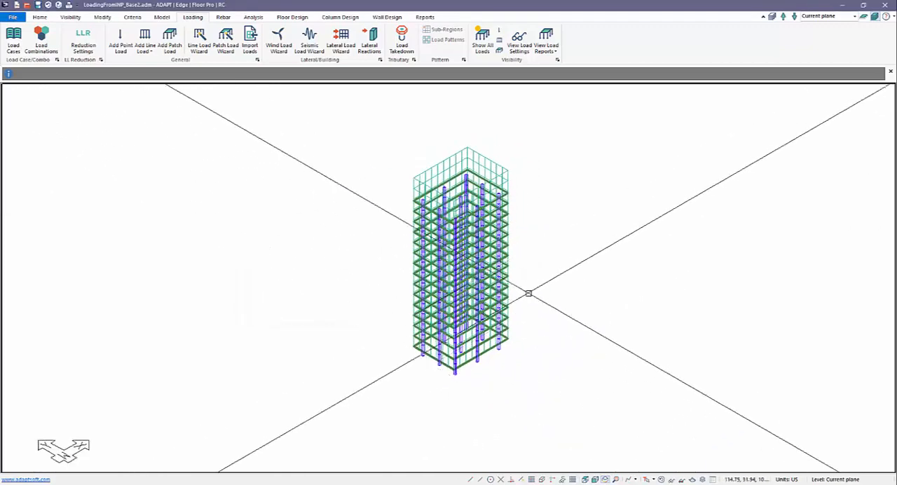
scroll(508, 197, "up", 3)
scroll(449, 241, "down", 2)
middle_click_drag(449, 242, 398, 219)
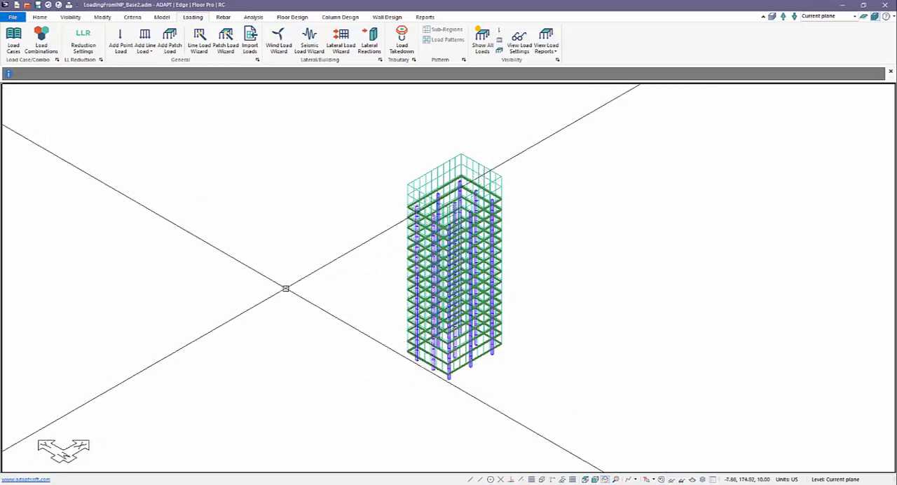
Step: Open the model LoadingFromINP_Base.adm from the Youtube Video Models folder on the Desktop
left_click(12, 17)
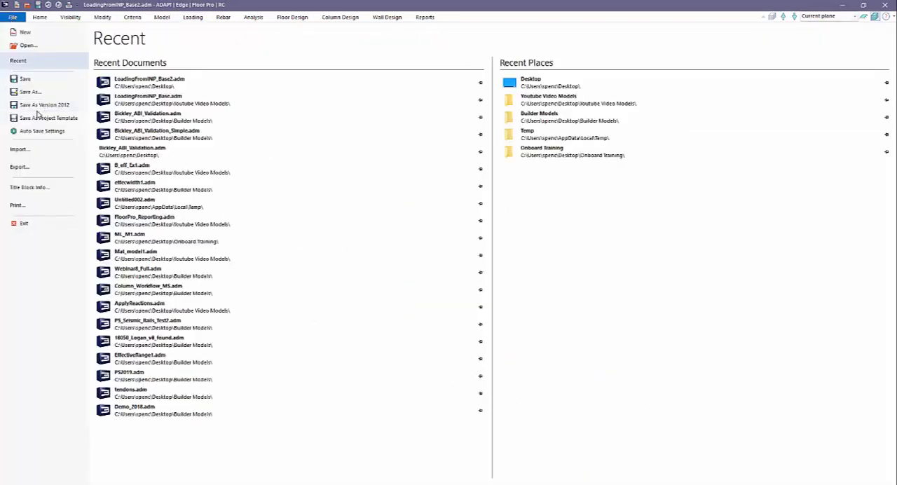
left_click(33, 46)
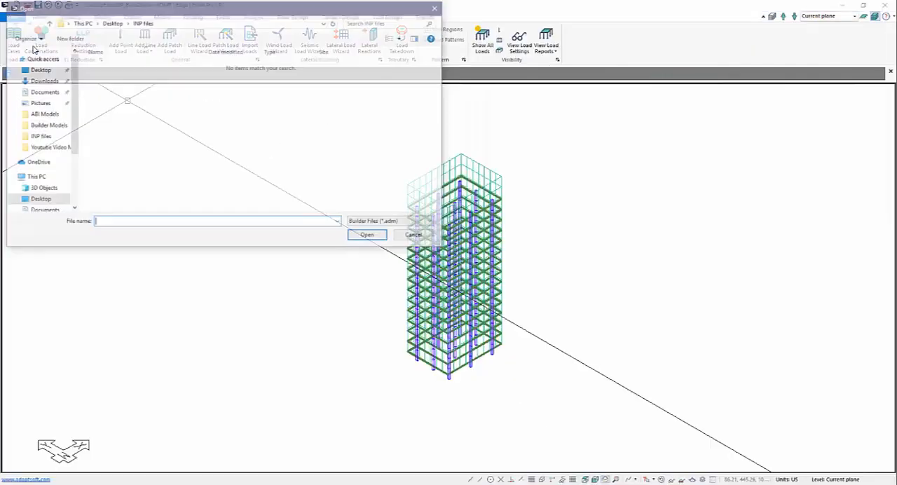
left_click(110, 22)
double_click(123, 171)
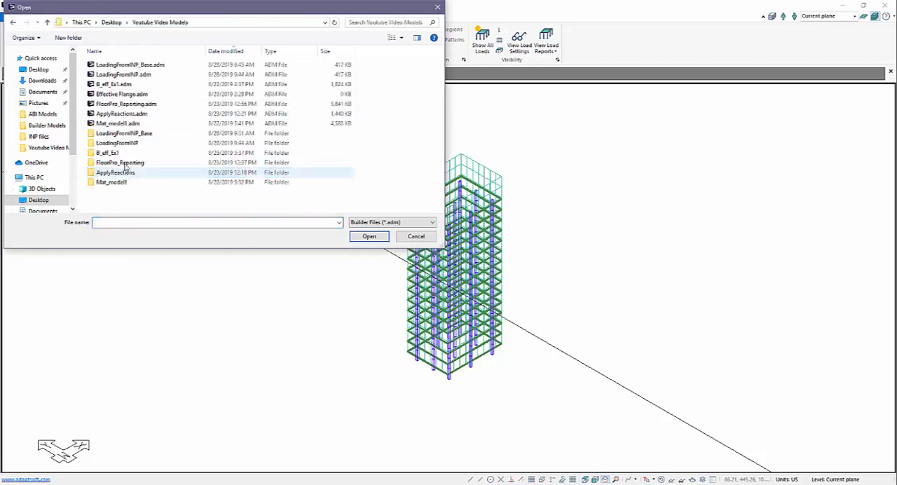
double_click(126, 66)
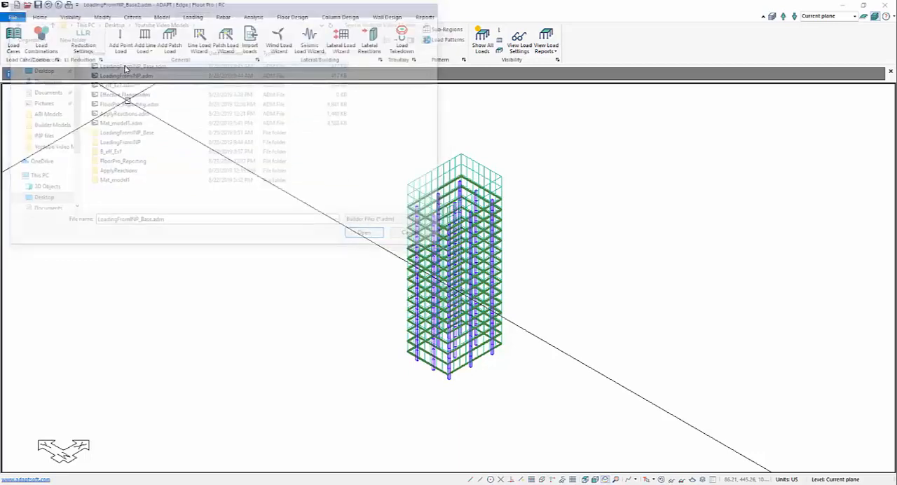
left_click(459, 266)
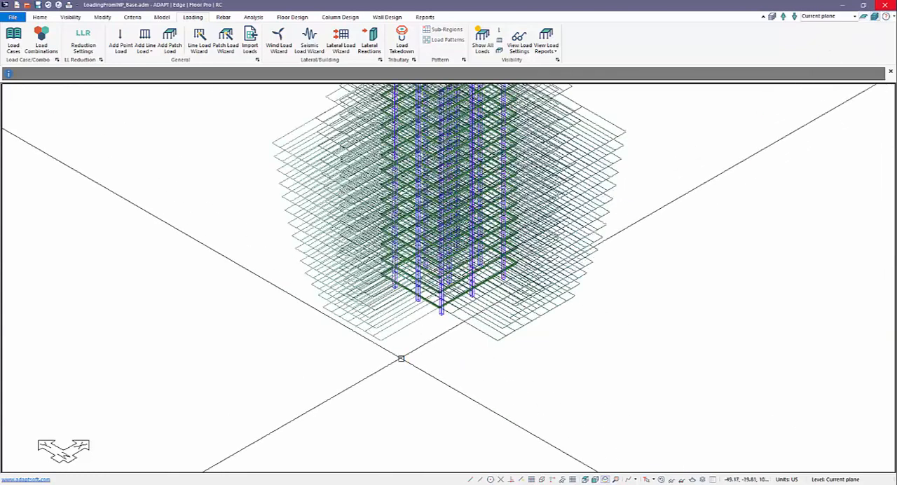
Step: Hide all loads, and display only the patch loads of the DEAD LOAD and LIVE LOAD cases
scroll(401, 357, "down", 3)
scroll(334, 191, "up", 2)
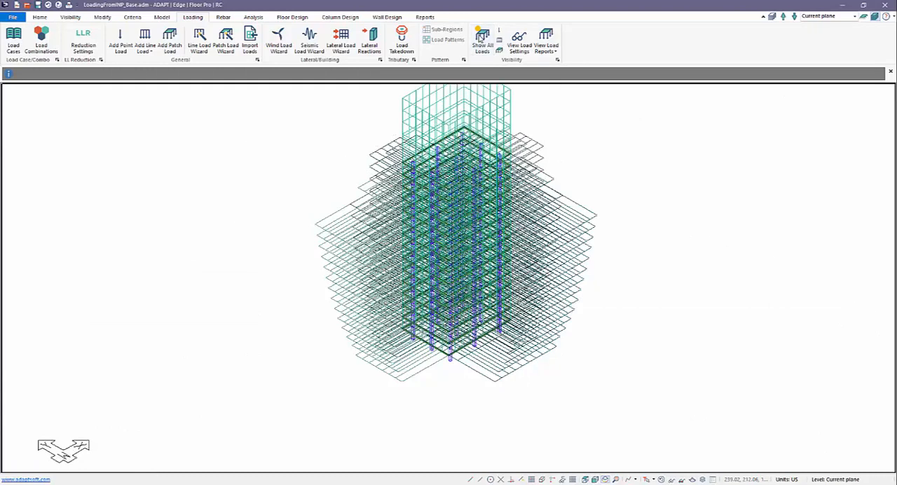
left_click(482, 38)
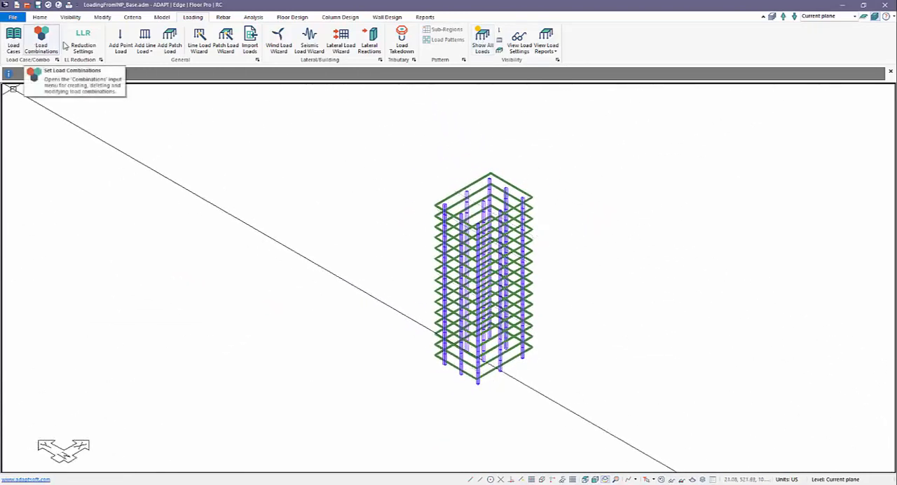
left_click(512, 42)
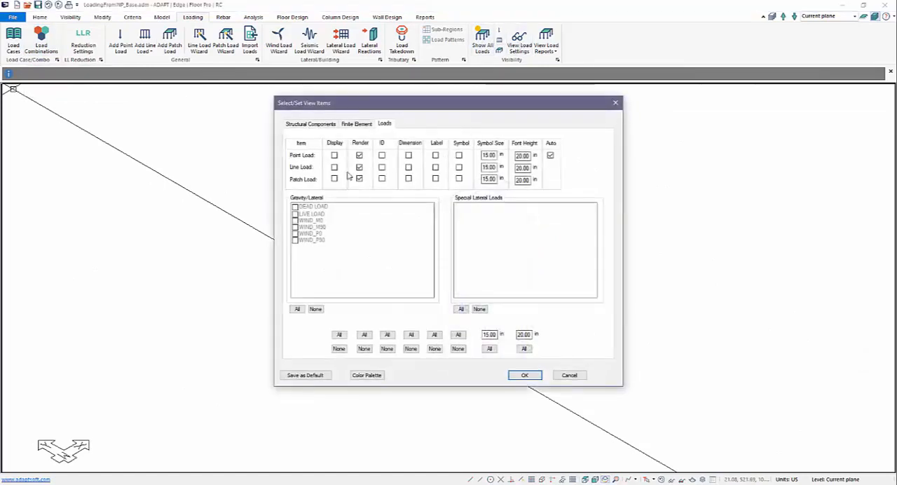
left_click(335, 179)
left_click(294, 206)
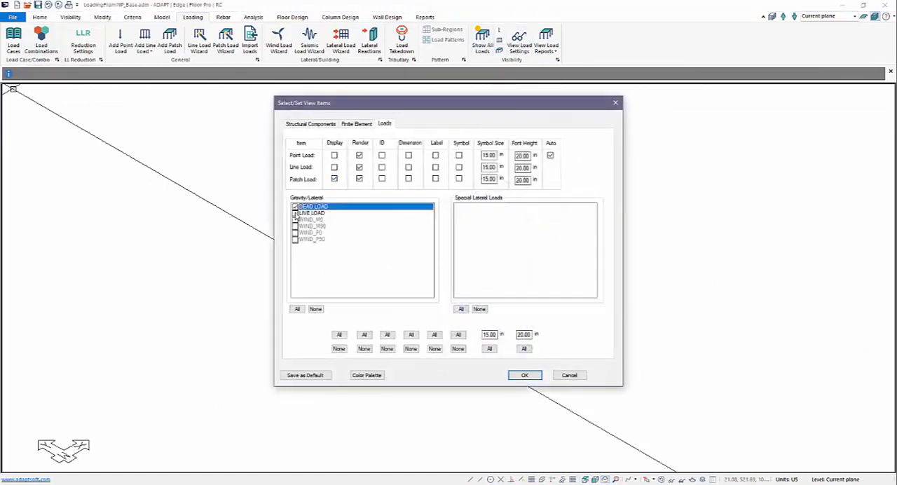
left_click(295, 213)
left_click(524, 375)
scroll(442, 236, "down", 2)
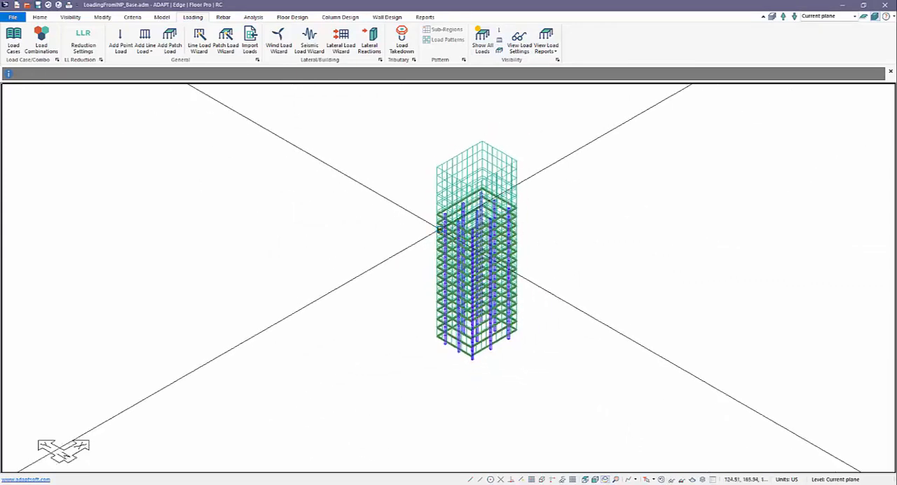
Step: Select all displayed dead and live patch loads by type and delete them from the model
scroll(441, 334, "up", 2)
left_click(39, 17)
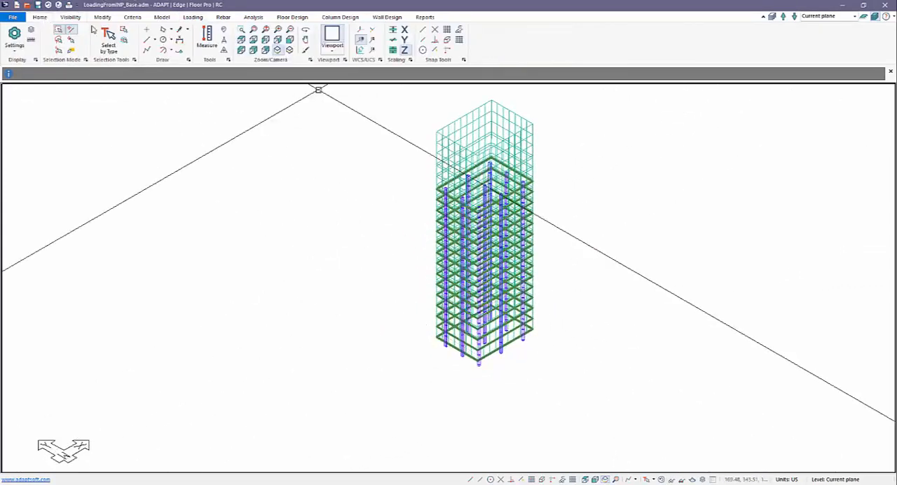
left_click(108, 40)
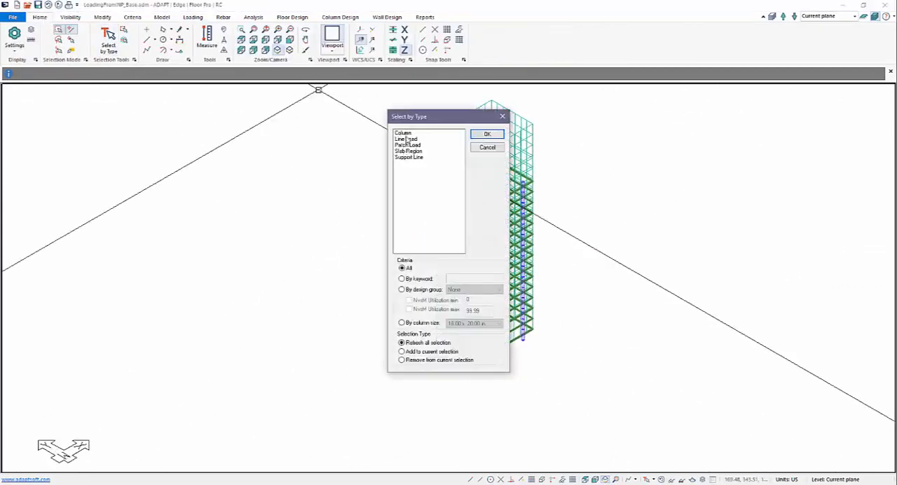
left_click(408, 144)
left_click(485, 134)
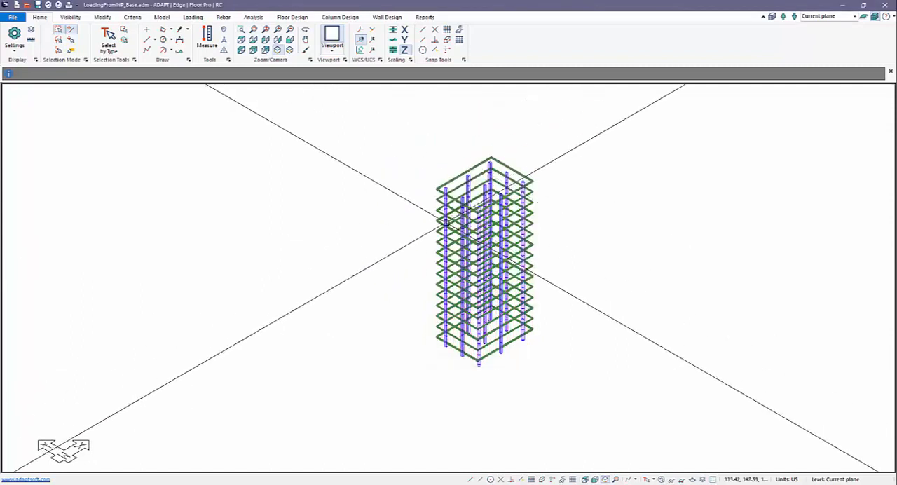
scroll(484, 339, "up", 1)
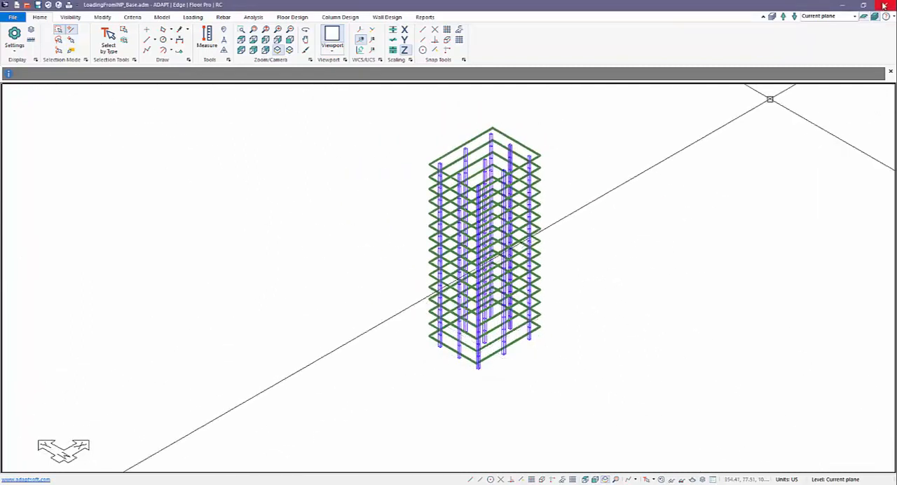
Step: Show only the current level in plan view and place two adjacent point loads in the slab's upper-left bay
left_click(863, 19)
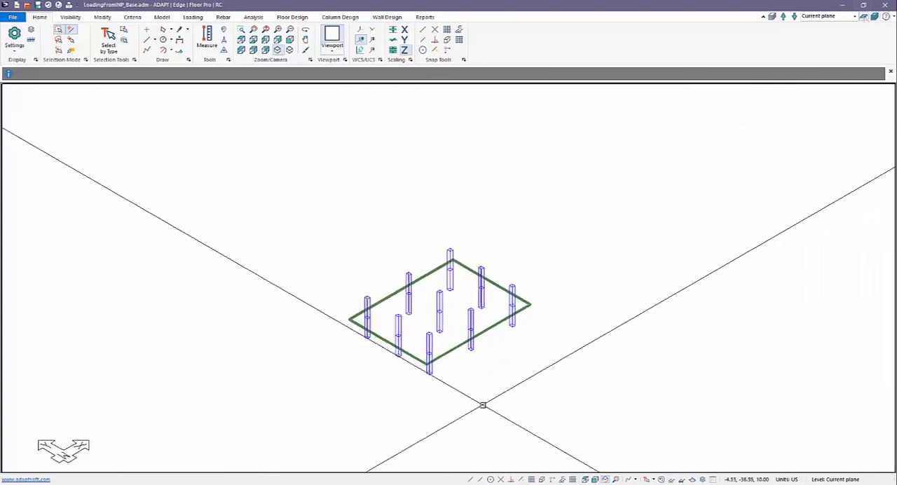
left_click(578, 480)
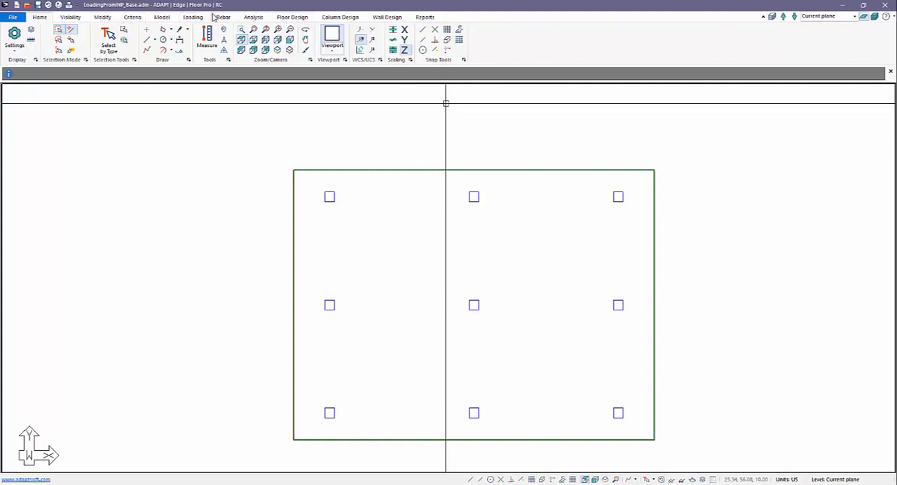
left_click(193, 17)
left_click(121, 42)
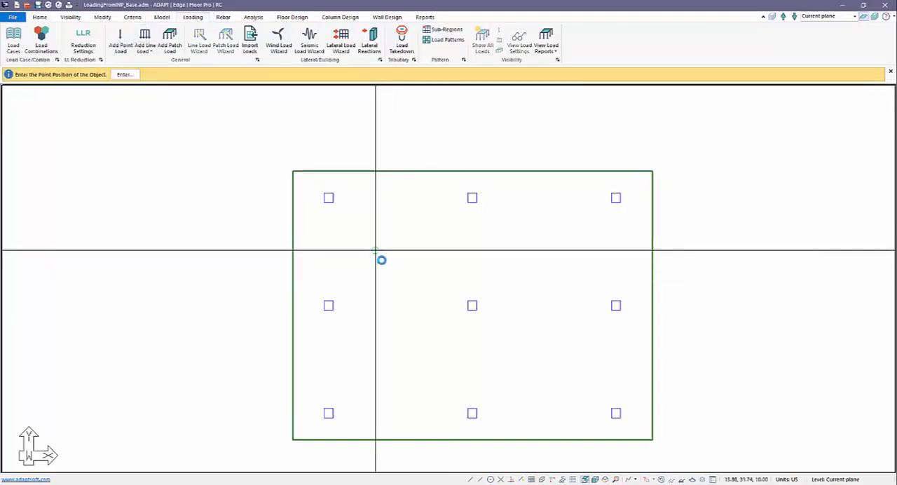
left_click(392, 250)
key("Escape")
Step: Set the vertical force Fz of the left point load to 0.001 k under the Dead load case
double_click(376, 250)
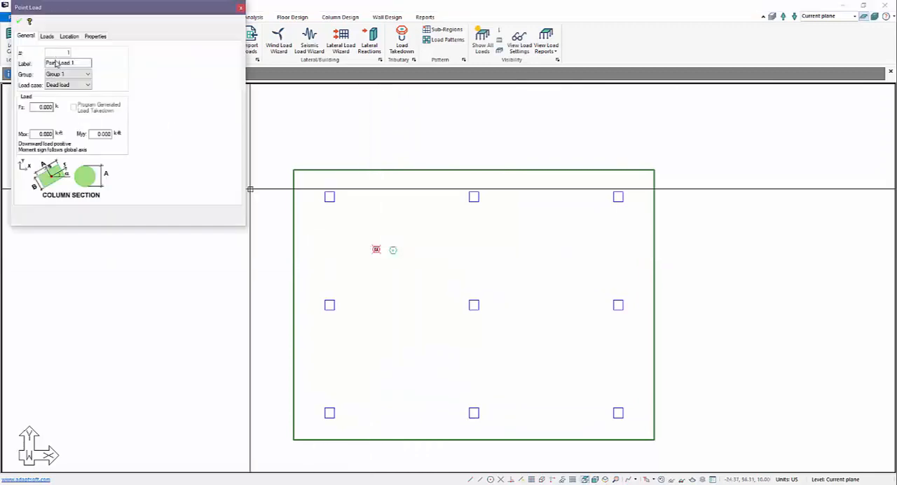
key("Tab")
key("Tab")
key("Tab")
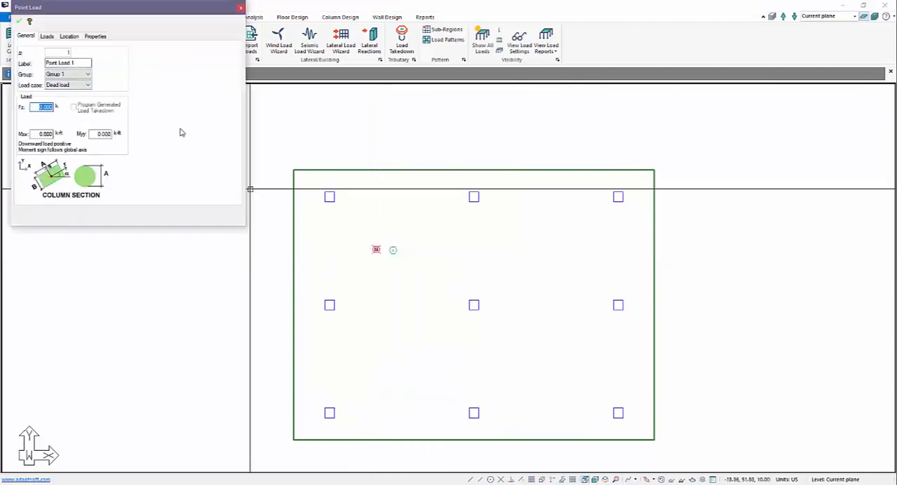
key("Right")
key("Right")
key("Right")
key("Right")
left_click(19, 22)
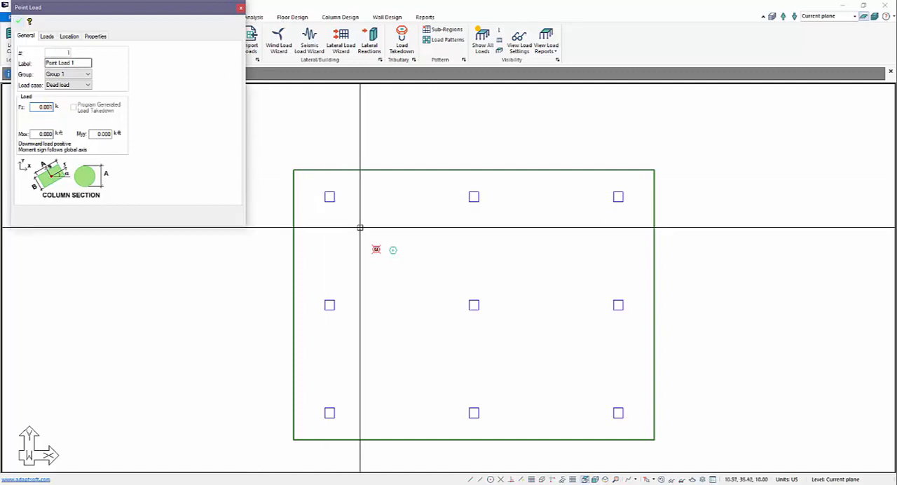
key("Escape")
Step: Assign the right point load to the Live load case with a vertical force Fz of 0.001 k
left_click(392, 248)
left_click(77, 85)
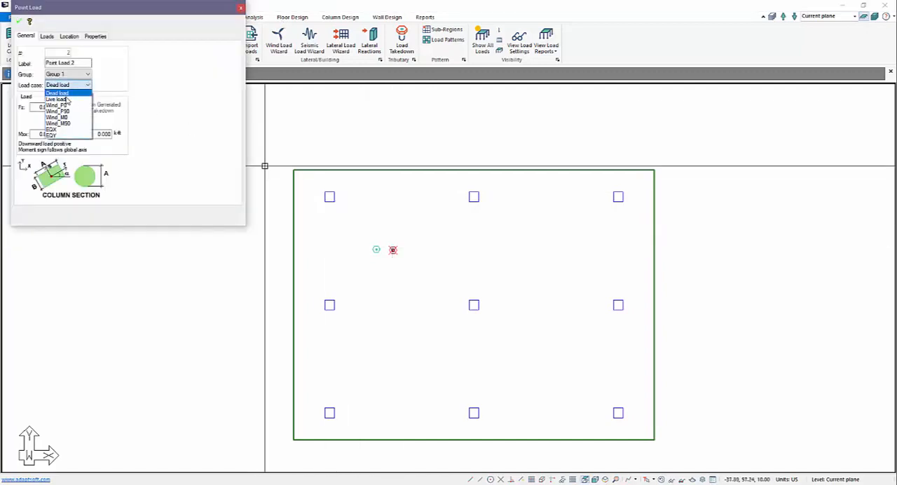
left_click(65, 100)
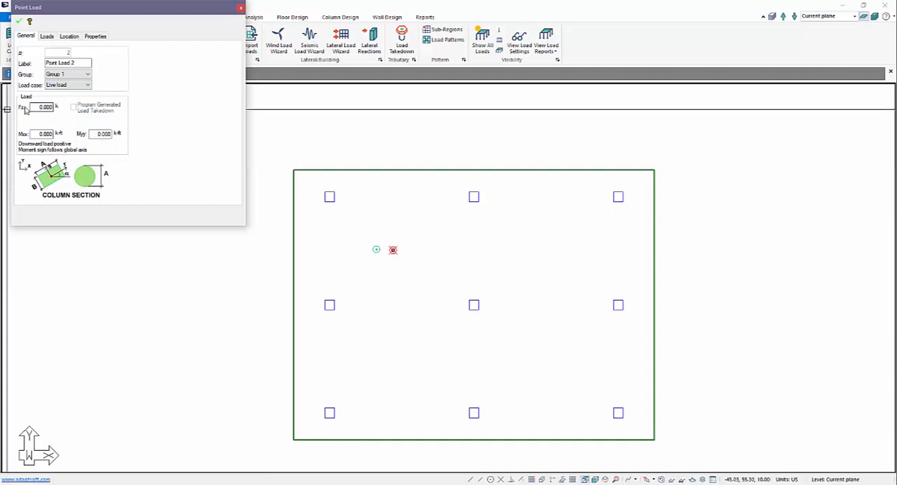
left_click(33, 107)
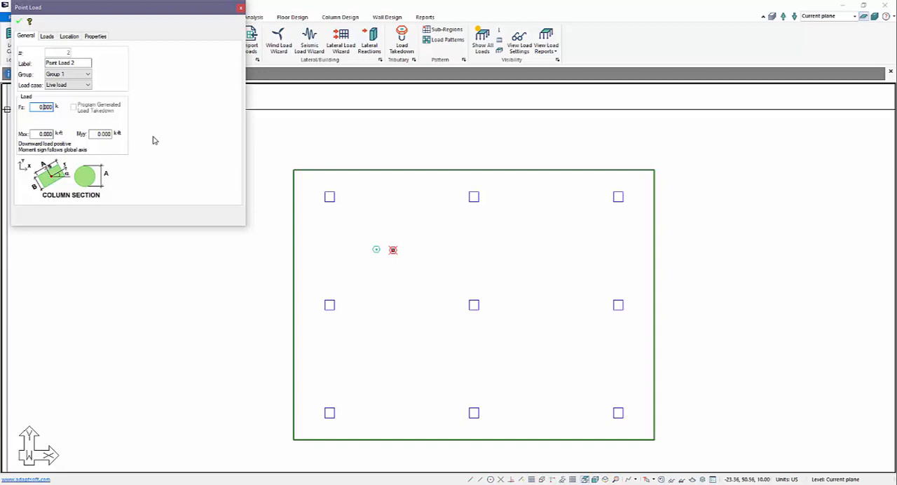
left_click(19, 20)
key("Escape")
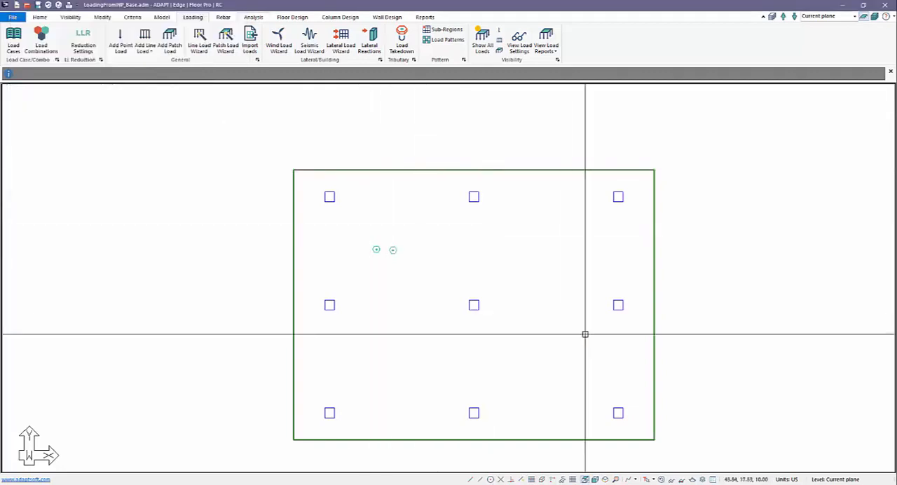
Step: Return to the isometric view of the whole building and review the general and building load cases in the Load Case Library
scroll(583, 334, "down", 2)
left_click(605, 480)
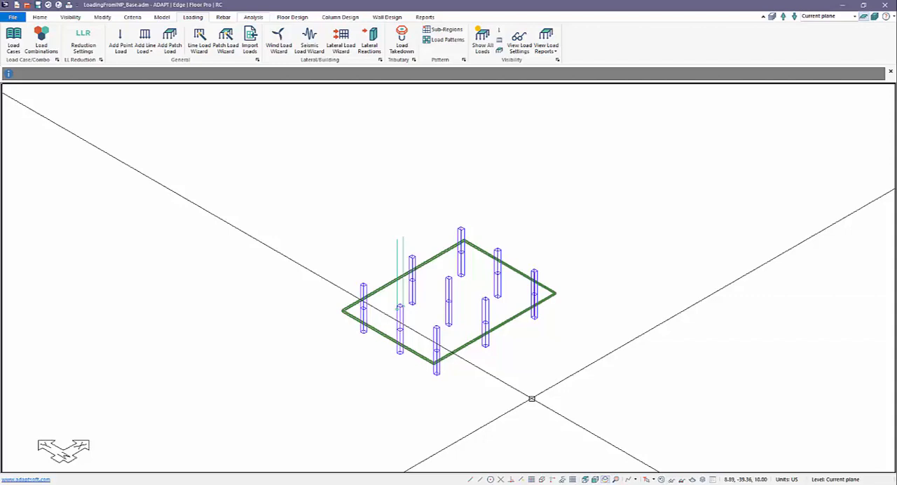
left_click(874, 17)
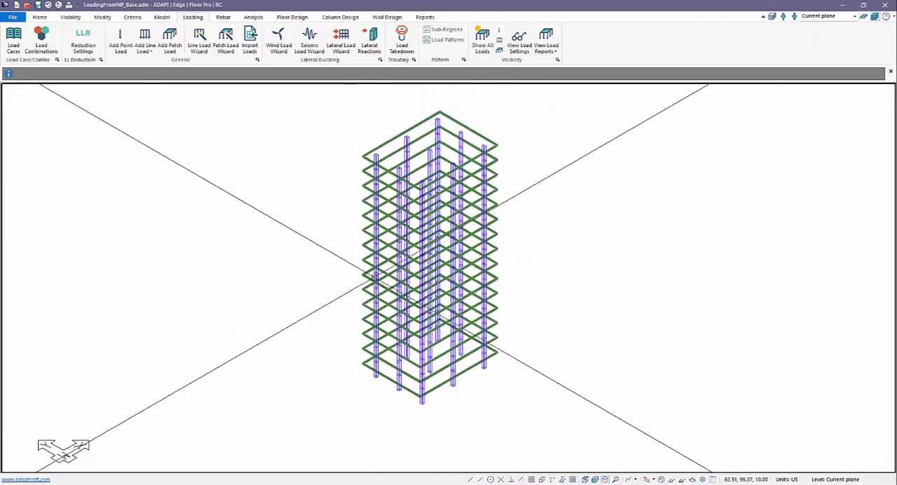
left_click(14, 39)
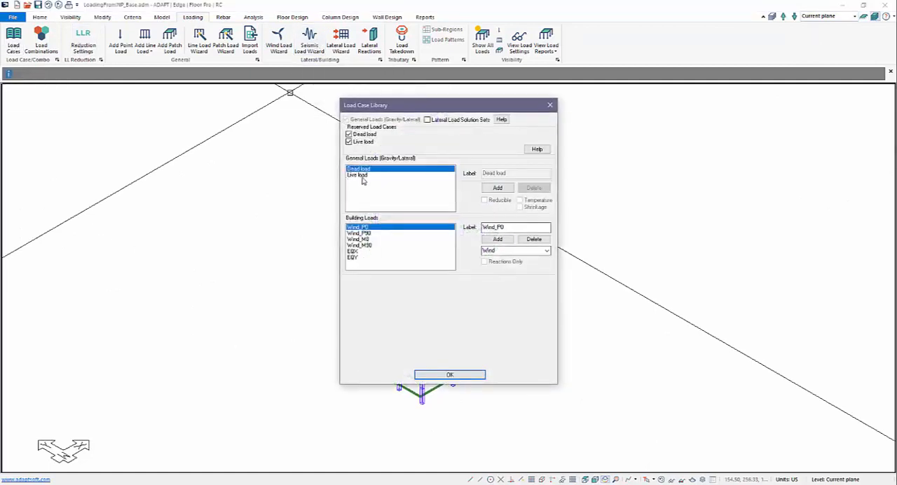
left_click(443, 374)
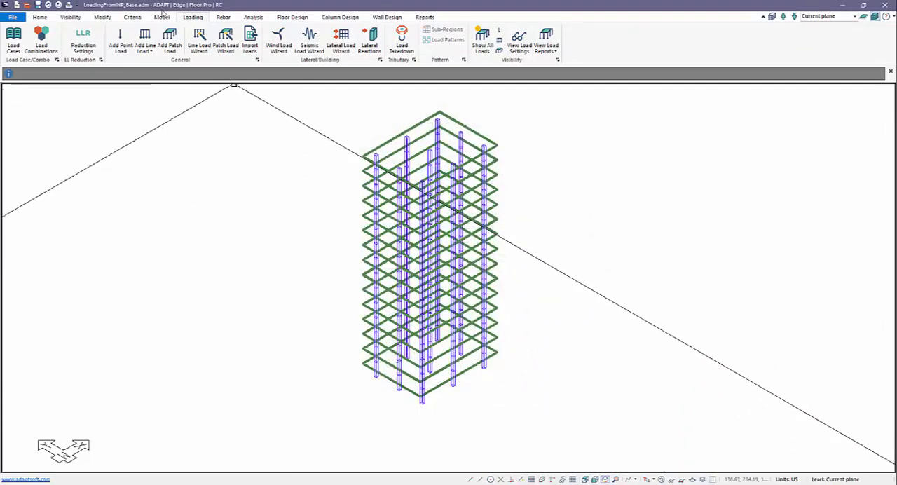
Step: Add eight empty load combinations with the SERVICE SUSTAINED LOAD analysis/design option
left_click(41, 39)
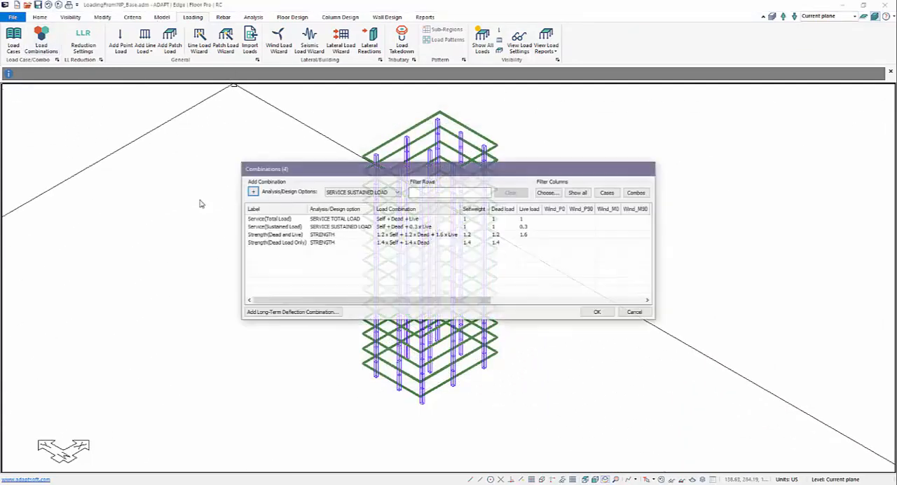
left_click(253, 192)
left_click(252, 192)
left_click(252, 192)
left_click(253, 192)
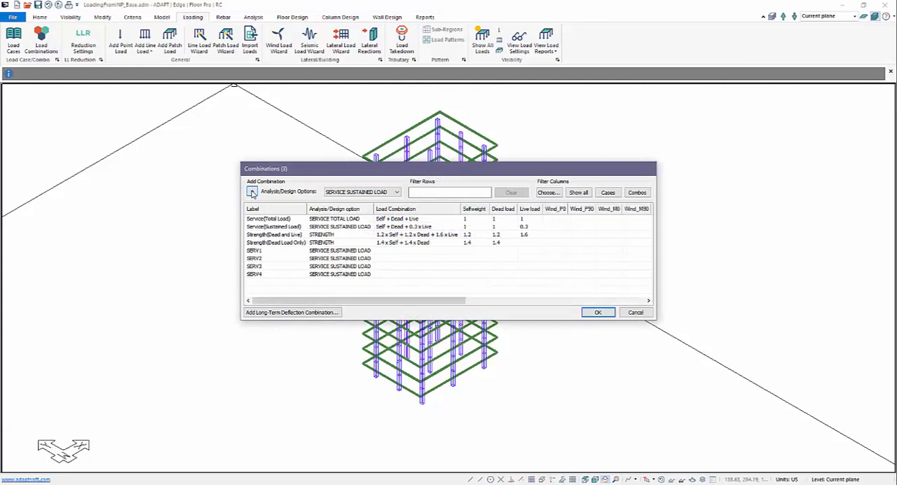
left_click(252, 192)
left_click(252, 192)
left_click(252, 191)
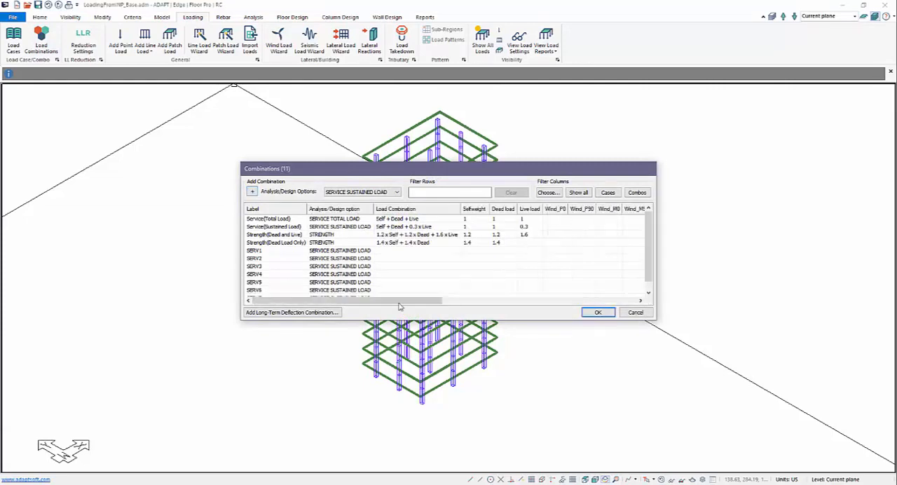
left_click(643, 251)
left_click(647, 294)
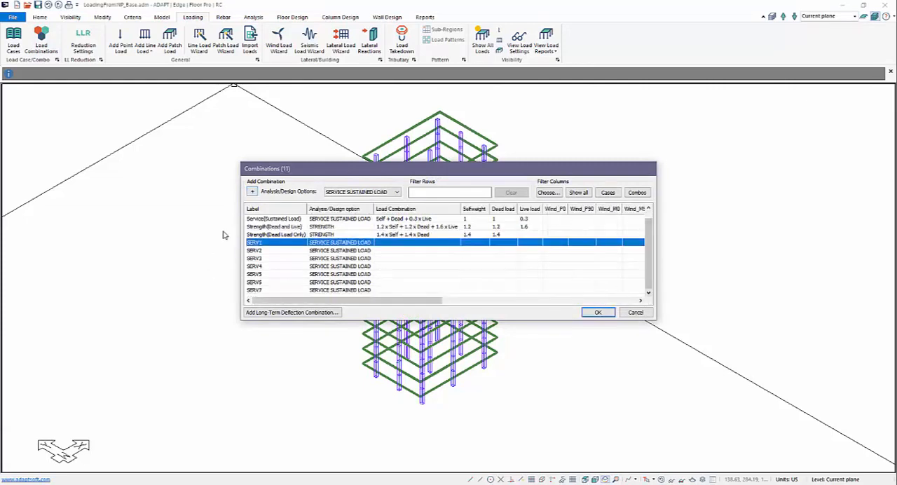
left_click(252, 192)
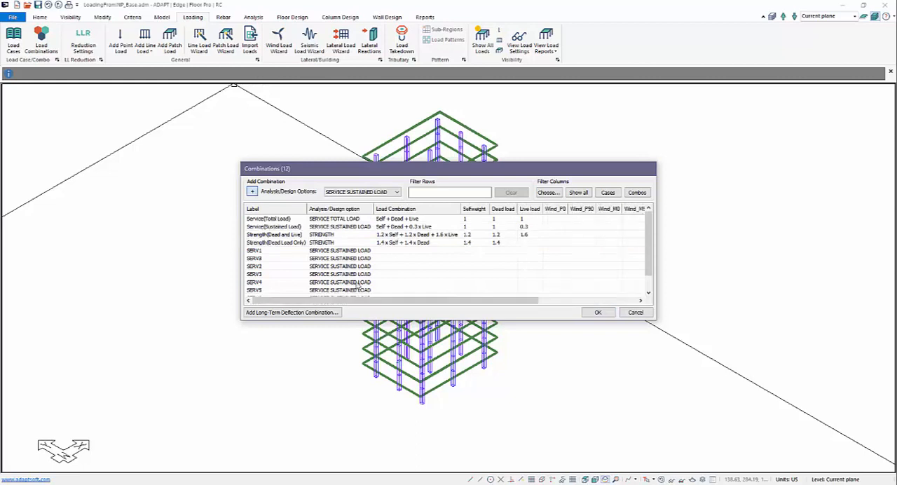
Step: Change the analysis/design option for new combinations to STRENGTH and add one such combination
left_click(370, 196)
left_click(355, 205)
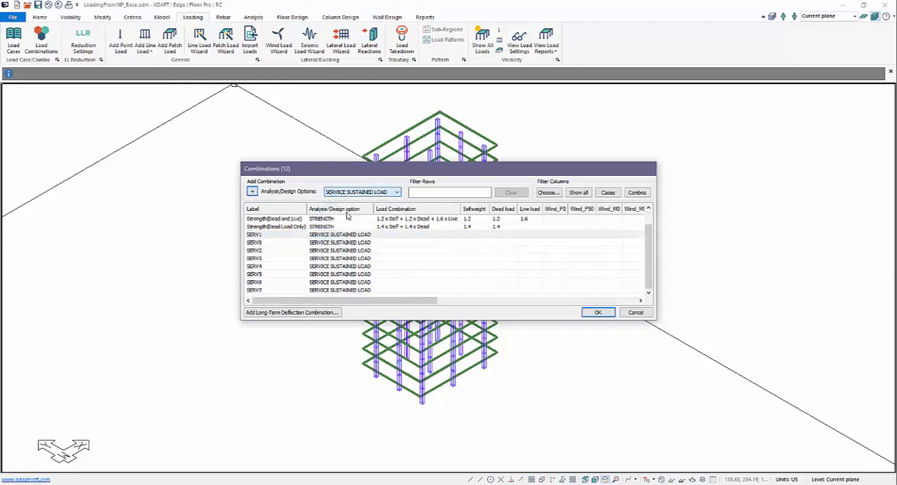
left_click(251, 194)
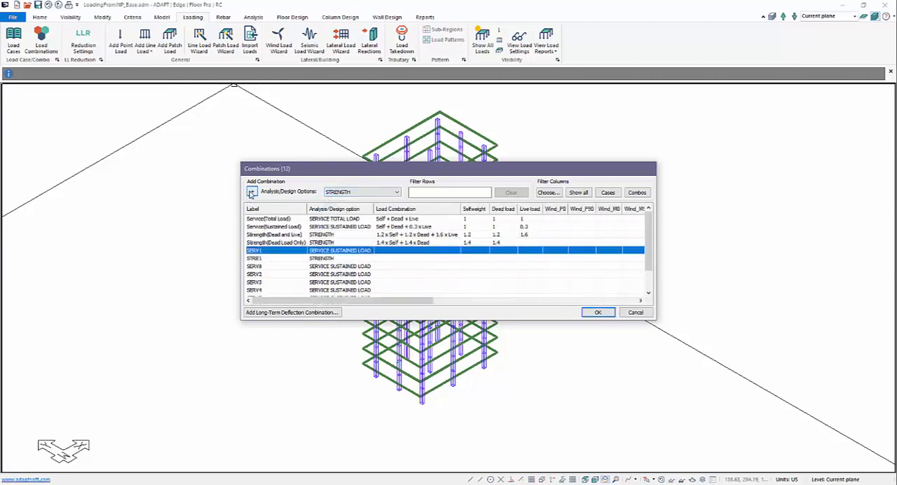
Step: Add seven more empty load combinations with the STRENGTH analysis/design option
left_click(251, 193)
left_click(250, 193)
left_click(251, 193)
left_click(250, 193)
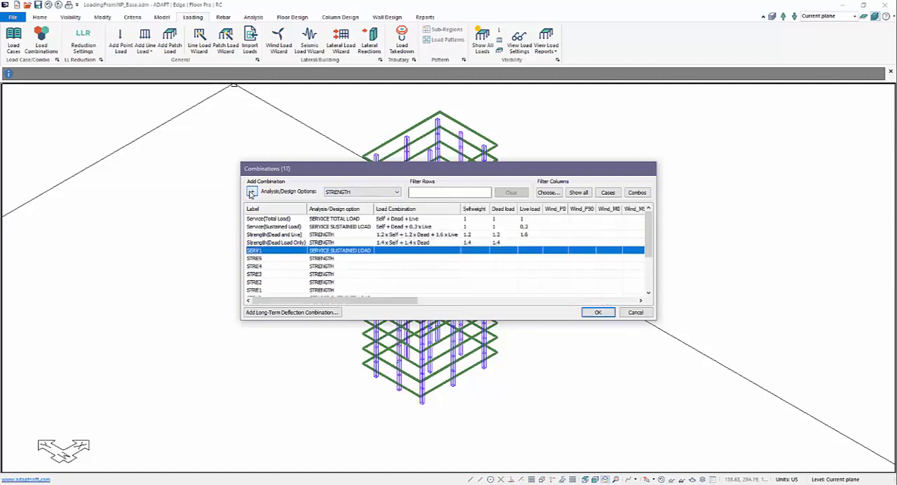
left_click(251, 193)
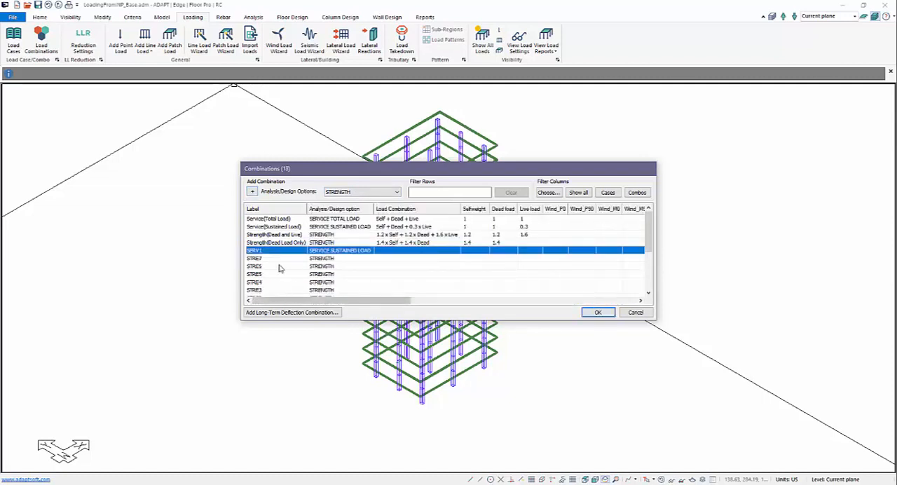
scroll(278, 268, "down", 2)
left_click(251, 192)
left_click(252, 192)
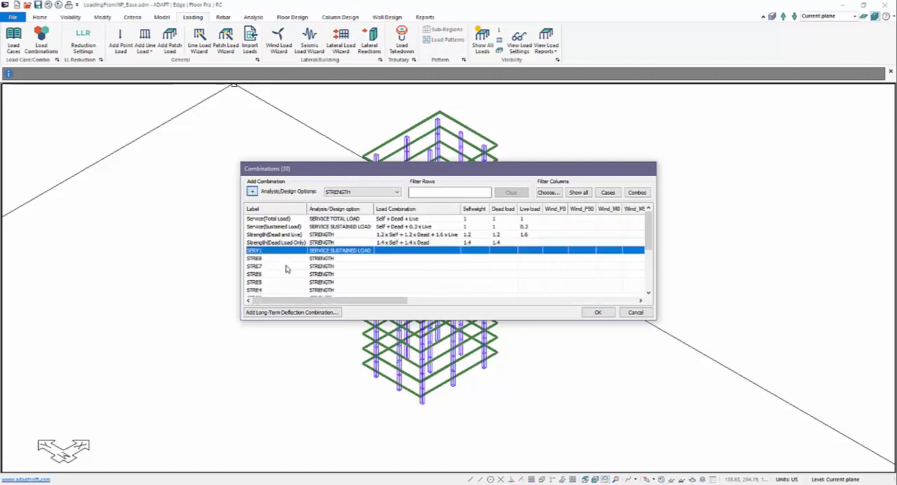
Step: Delete the SERV1 combination and enlarge the Combinations window so that all rows fit
left_click(260, 253)
left_click(270, 272)
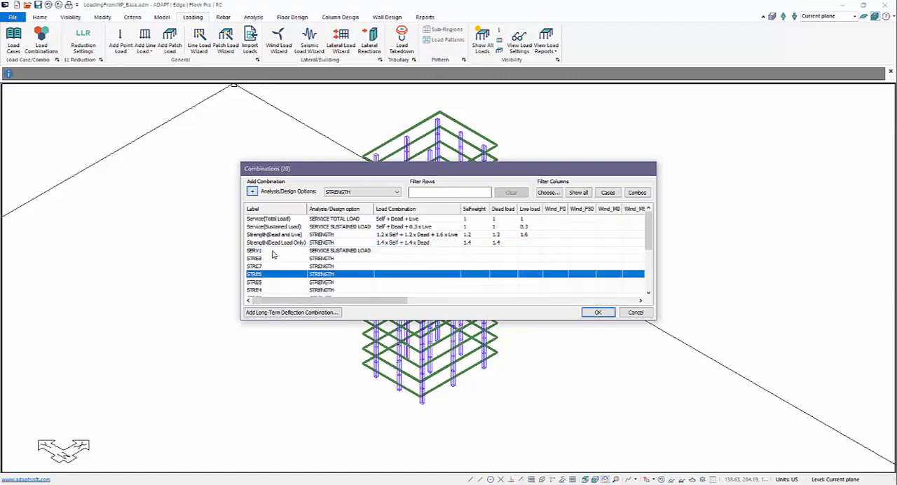
left_click(274, 253)
key("Delete")
scroll(273, 293, "down", 1)
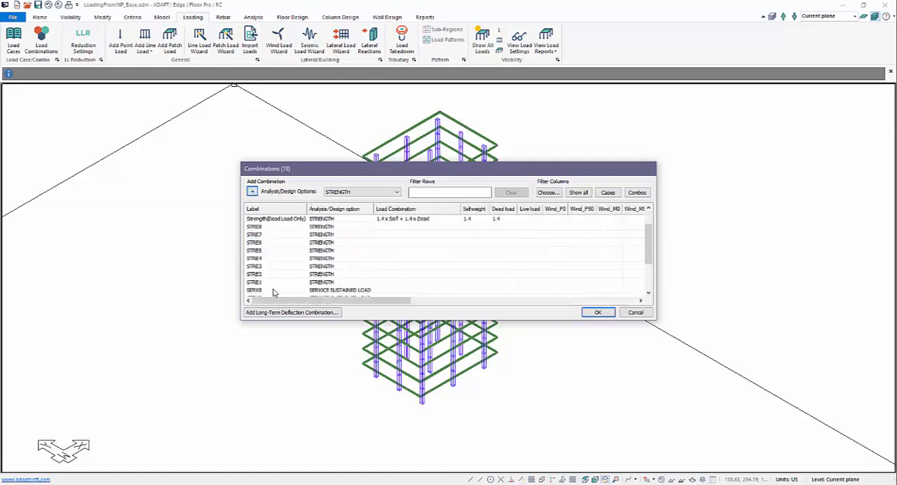
scroll(276, 286, "down", 2)
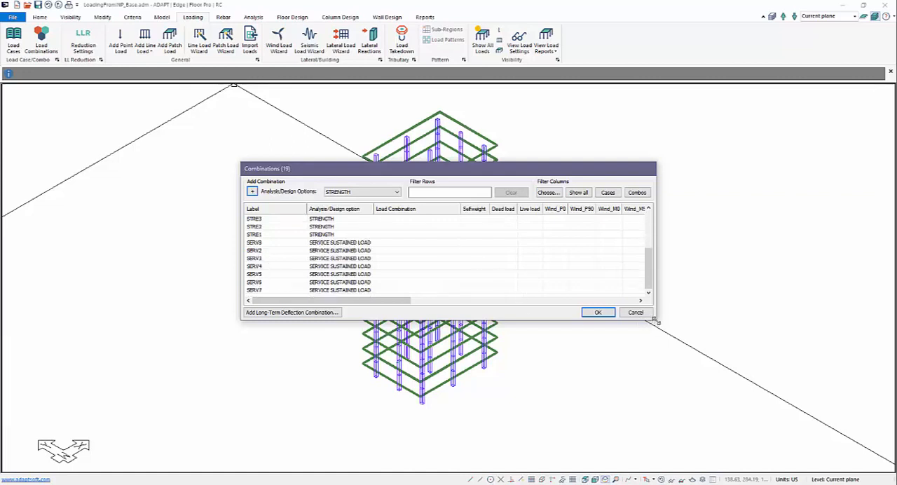
left_click_drag(656, 321, 846, 453)
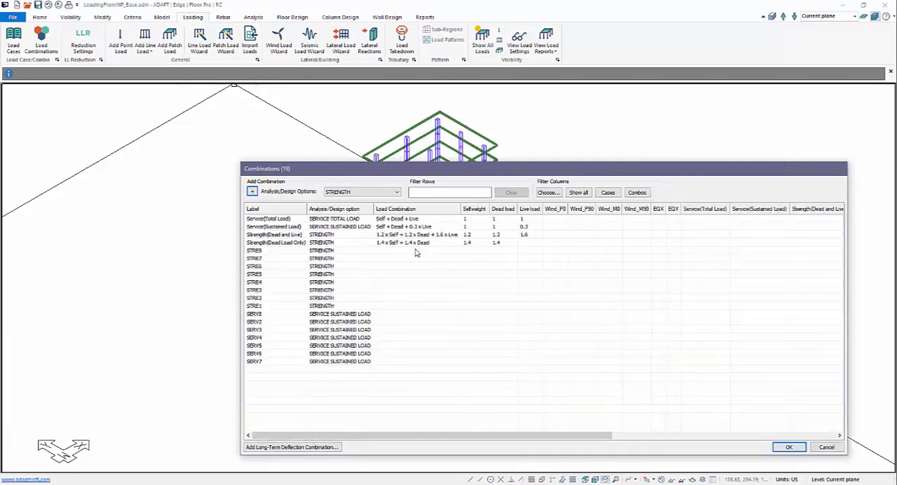
Step: Set the Selfweight factor to 1 for combinations STRE8, STRE7, STRE6 and STRE5
left_click(476, 250)
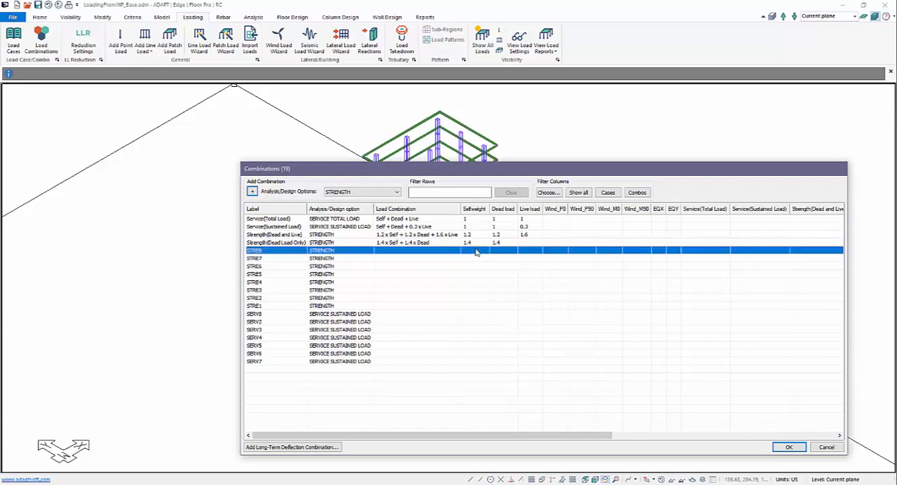
left_click(475, 249)
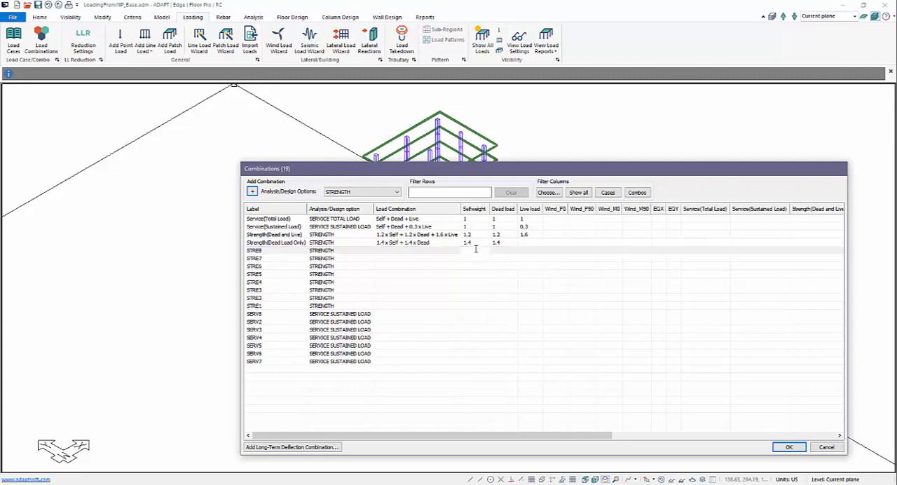
type("1")
left_click(473, 258)
type("1")
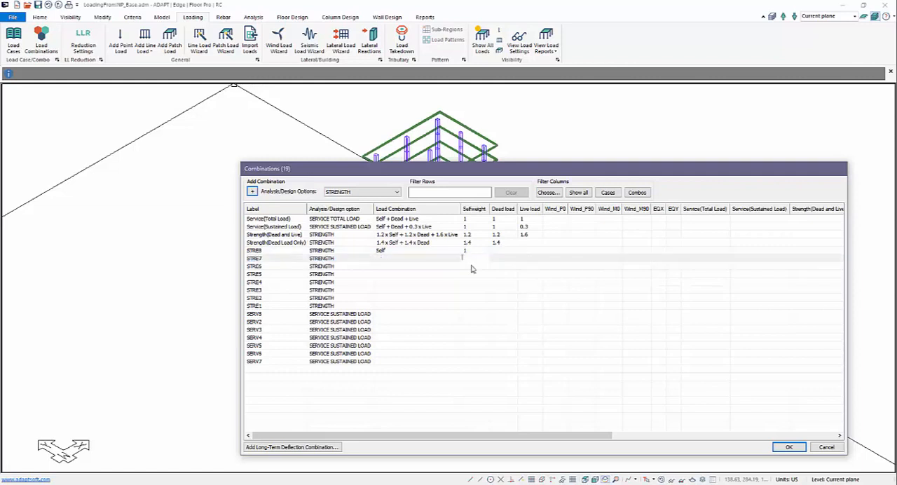
left_click(472, 266)
type("1")
left_click(471, 274)
type("1")
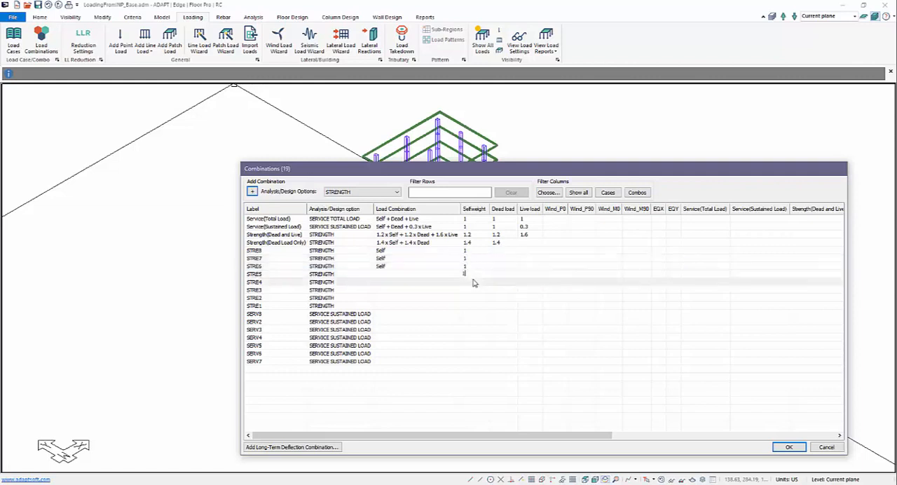
Step: Set the Selfweight factor to 1 for combinations STRE4, STRE3, STRE2 and STRE1
left_click(473, 281)
type("1")
left_click(475, 290)
left_click(475, 290)
type("1")
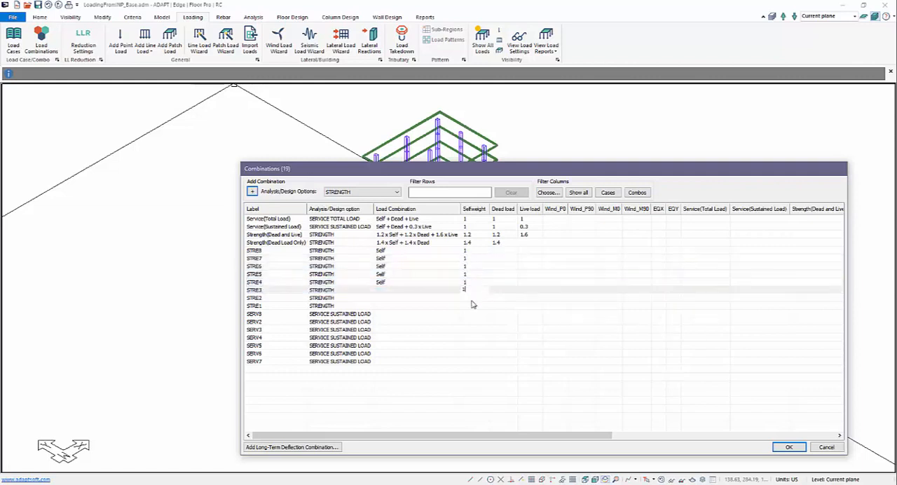
left_click(472, 298)
left_click(473, 298)
type("1")
left_click(472, 306)
left_click(472, 306)
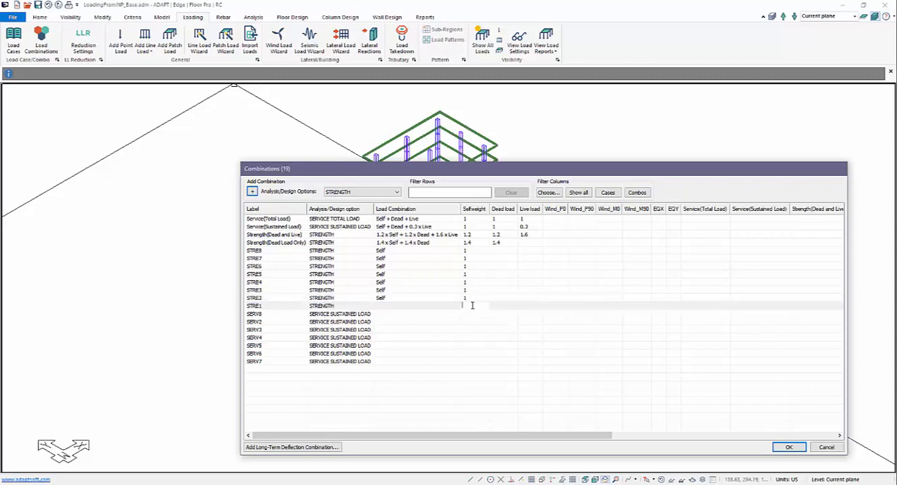
type("1")
Step: Set the Selfweight factor to 1 for combinations SERV8, SERV2, SERV3 and SERV4
left_click(473, 314)
left_click(472, 313)
type("1")
left_click(474, 321)
left_click(475, 321)
type("1")
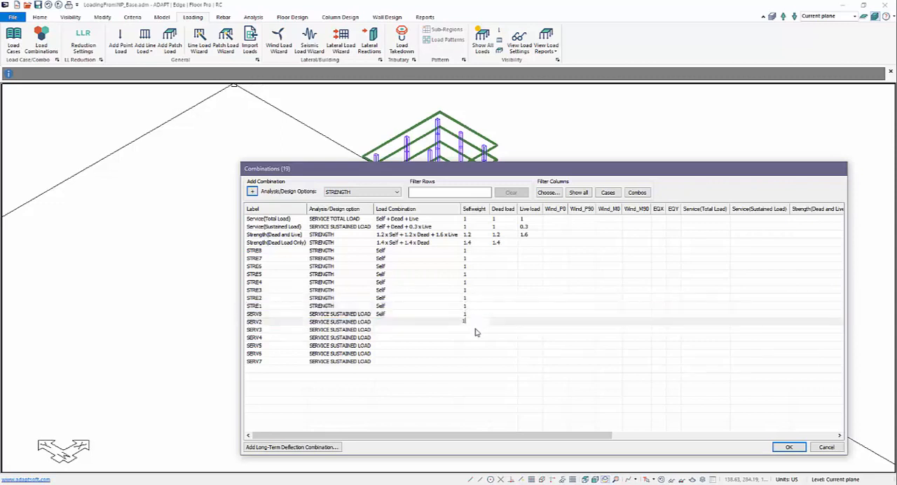
left_click(476, 329)
left_click(476, 329)
type("1")
left_click(477, 337)
left_click(476, 337)
type("1")
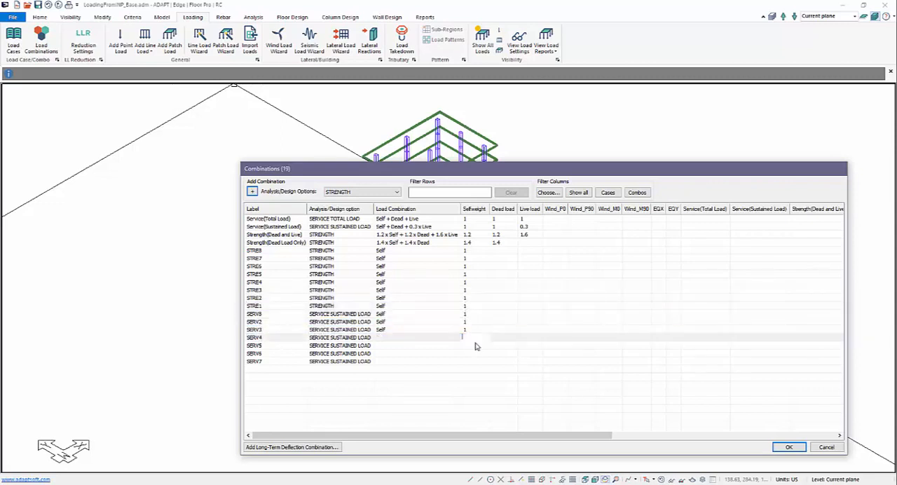
Step: Set the Selfweight factor to 1 for SERV5, SERV6 and SERV7, and the Dead load and Live load factors to 1 for all new combinations
left_click(474, 345)
left_click(474, 345)
type("1")
left_click(474, 353)
left_click(475, 353)
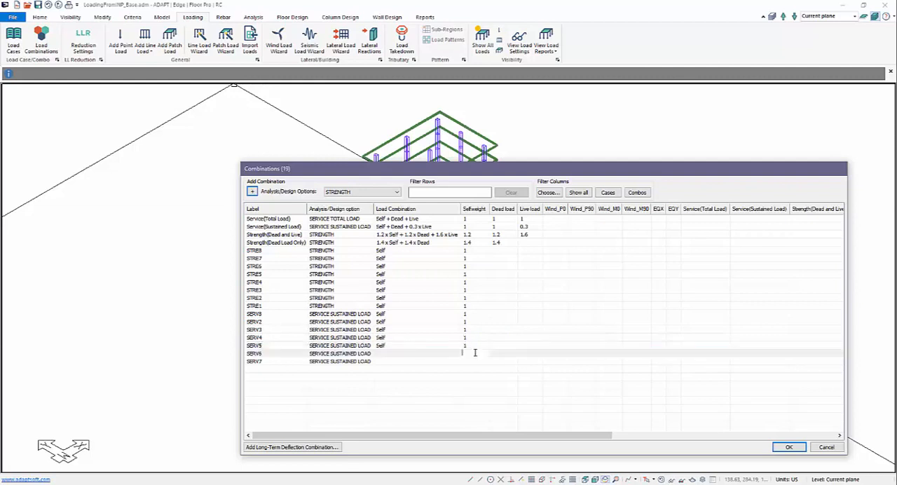
left_click(472, 361)
left_click(471, 362)
type("1")
left_click(518, 312)
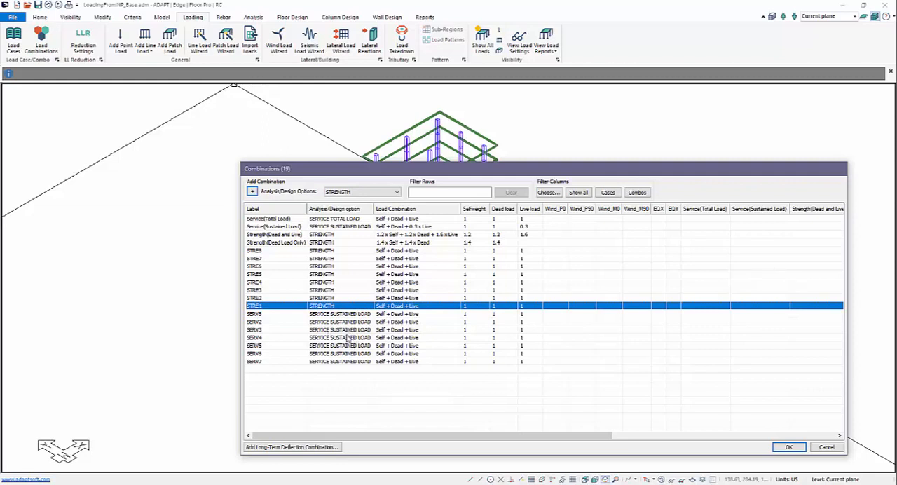
Step: Set the Wind_P0 factor to 1 for STRE8 and -1 for STRE7, and Wind_P90 to 1 for STRE6 and -1 for STRE5
double_click(553, 251)
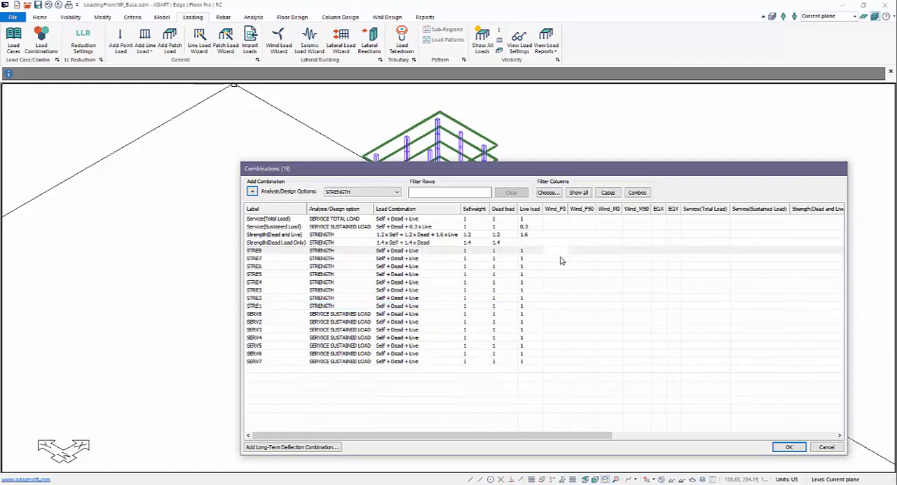
type("1")
double_click(560, 258)
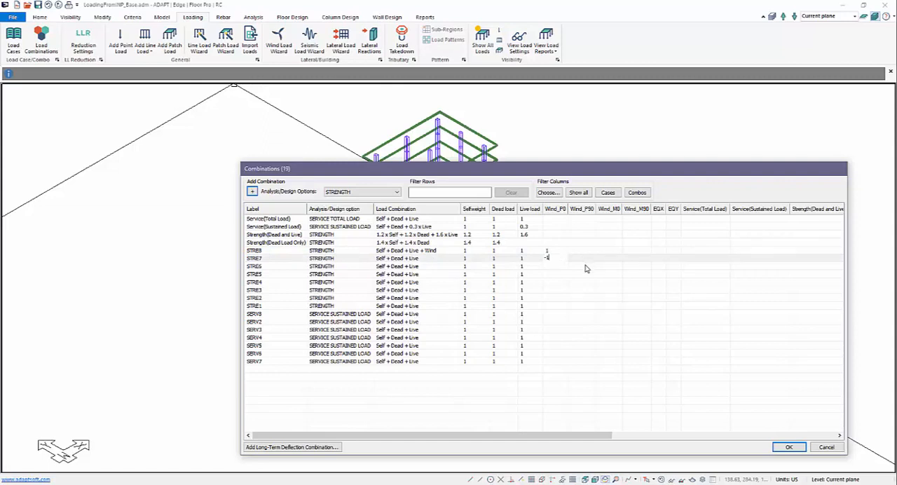
double_click(584, 266)
type("1")
double_click(585, 272)
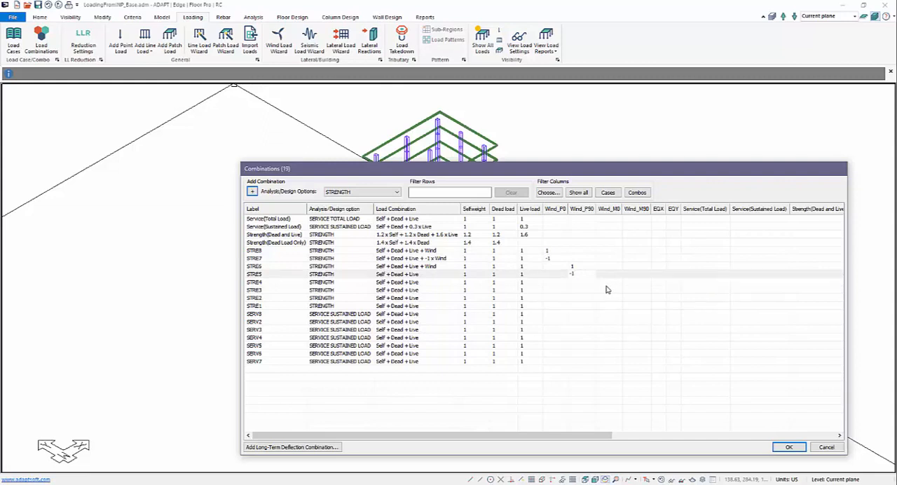
Step: Set the Wind_M0 factor to 1 for STRE4 and -1 for STRE3, and Wind_M90 to 1 for STRE2 and -1 for STRE1
double_click(609, 283)
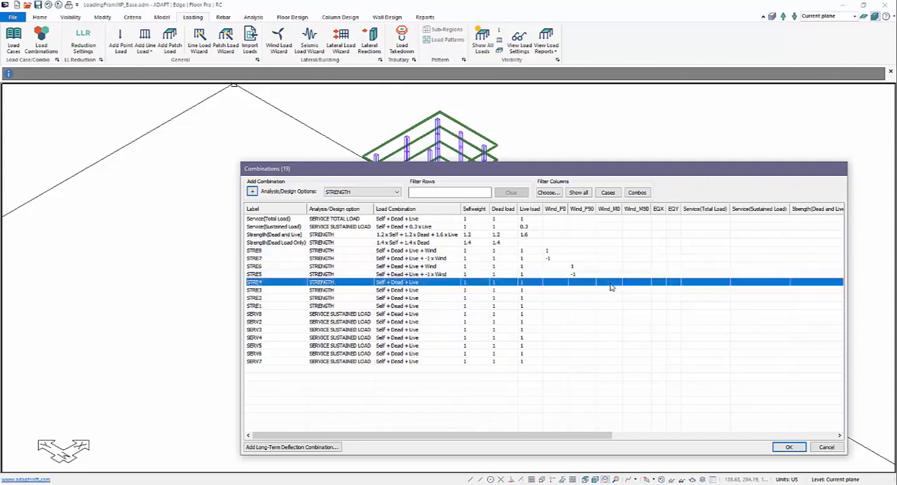
type("1")
double_click(611, 289)
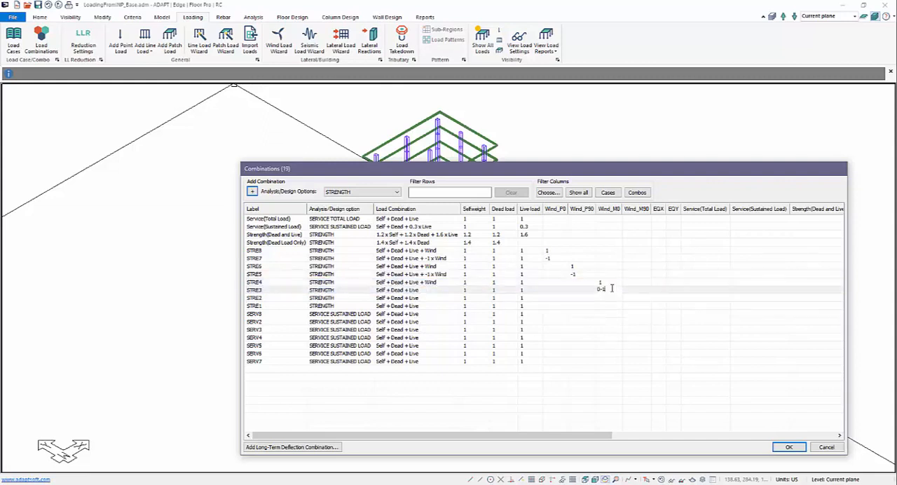
key("BackSpace")
key("BackSpace")
key("BackSpace")
double_click(625, 297)
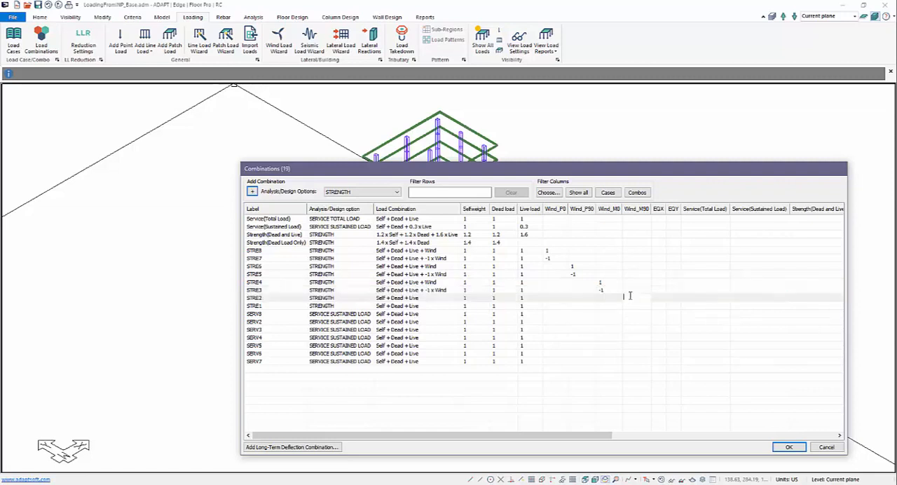
type("1")
double_click(634, 304)
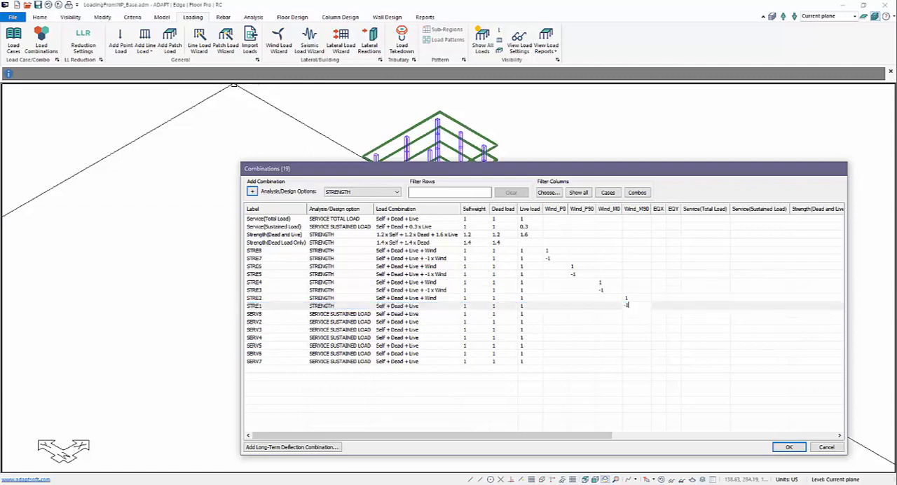
left_click(643, 327)
Step: Set the EQX factor to 1 for combination SERV8 and to -1 for SERV2
double_click(654, 314)
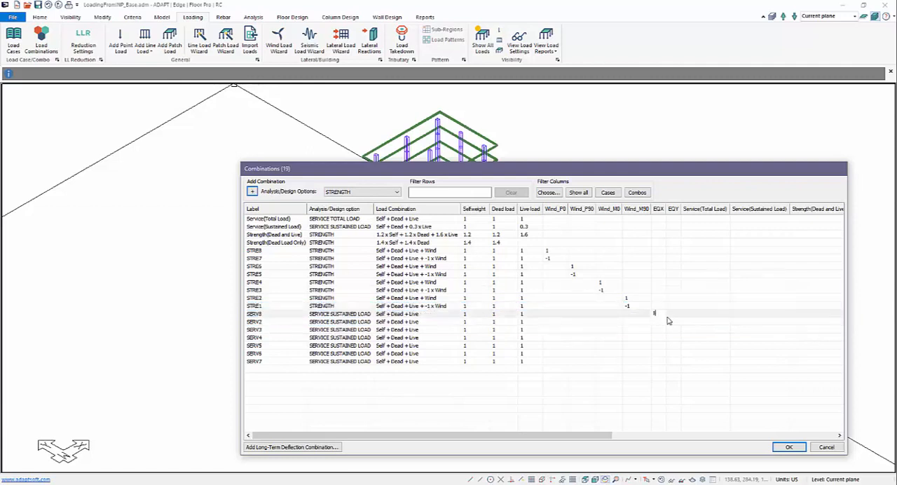
type("1")
double_click(661, 320)
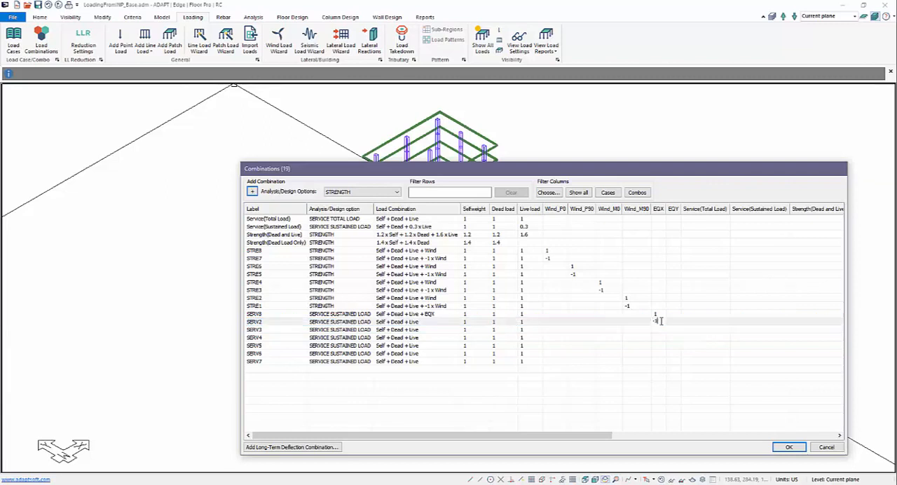
left_click(623, 359)
Step: Set a factor of 1 for Wind_P0 in SERV3, Wind_P90 in SERV4, Wind_M0 in SERV5 and Wind_M90 in SERV6
left_click(552, 330)
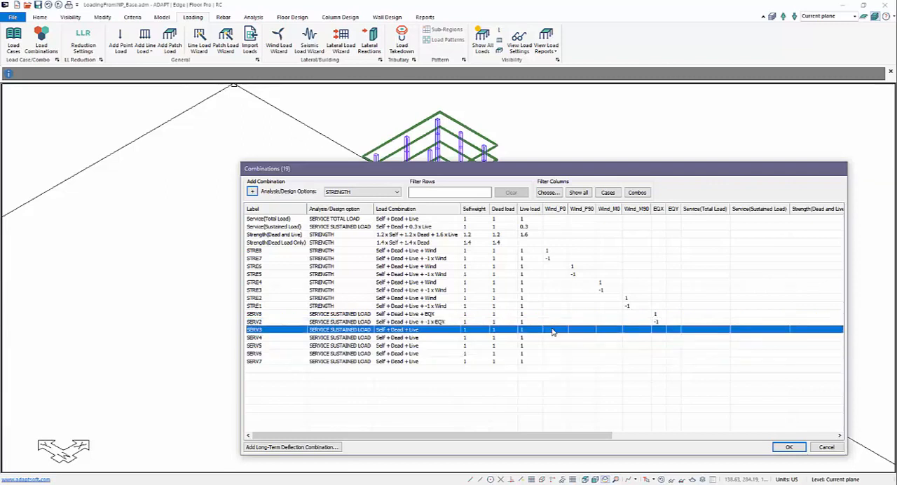
double_click(552, 329)
type("1")
left_click(570, 337)
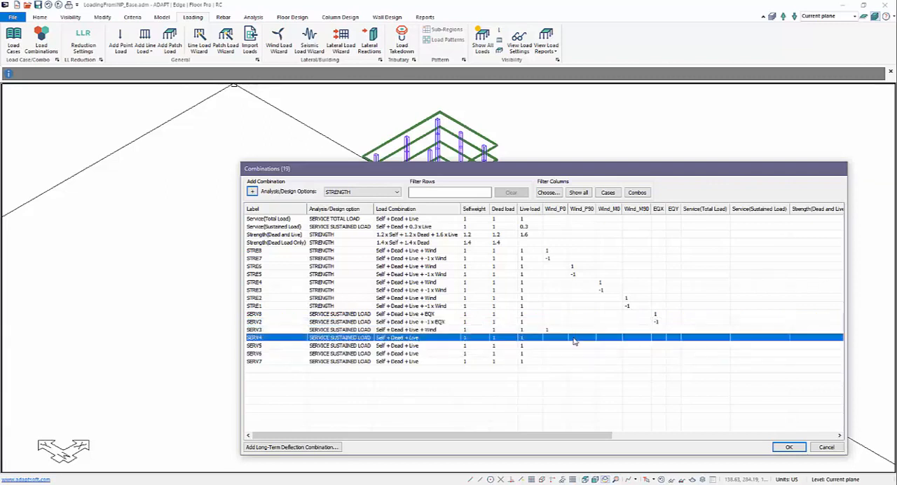
double_click(572, 338)
type("1")
left_click(600, 347)
double_click(601, 347)
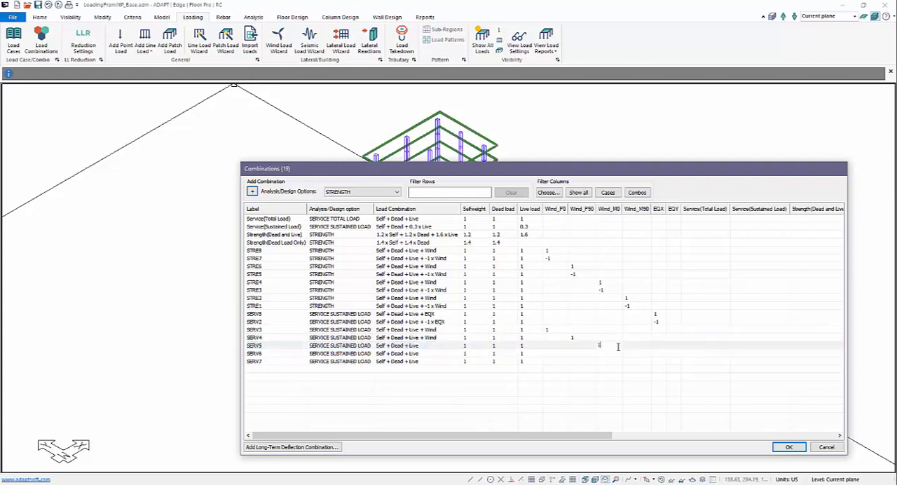
type("1")
left_click(624, 352)
Step: Set the EQX factor to 1 and the Wind_M90 factor to -1 for combination SERV7
left_click(654, 362)
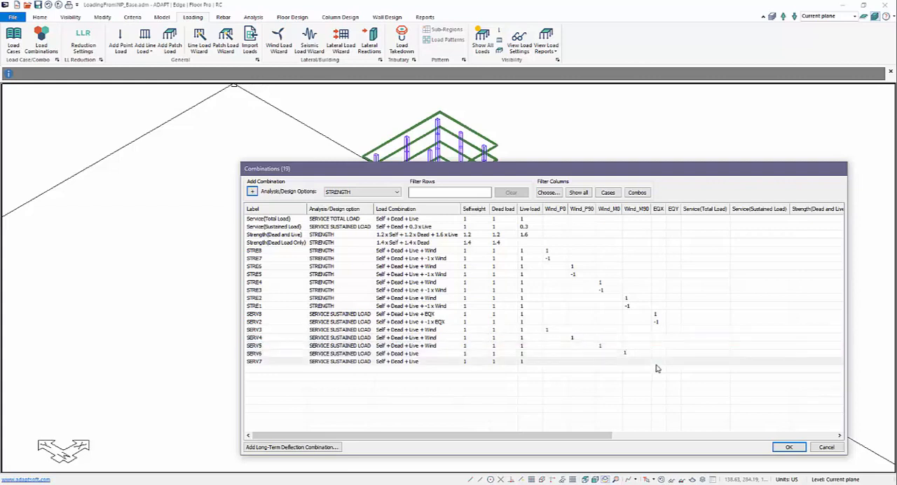
double_click(657, 363)
type("1")
double_click(640, 360)
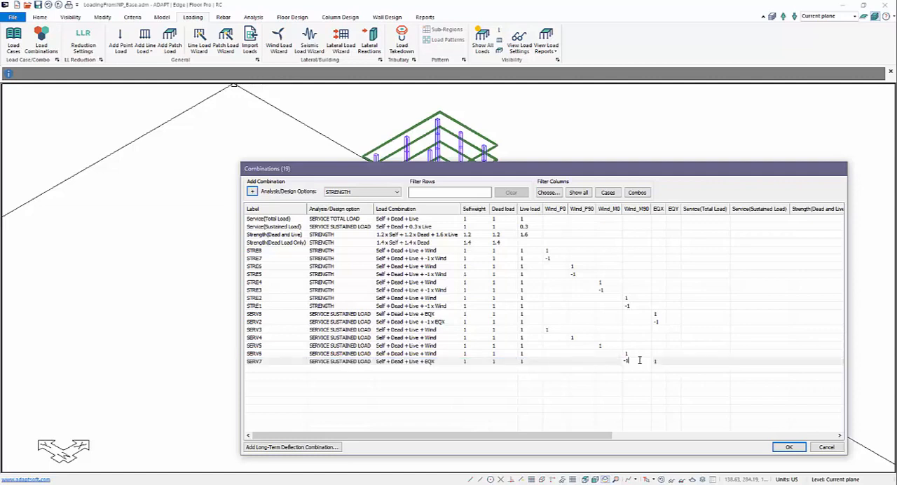
left_click(614, 401)
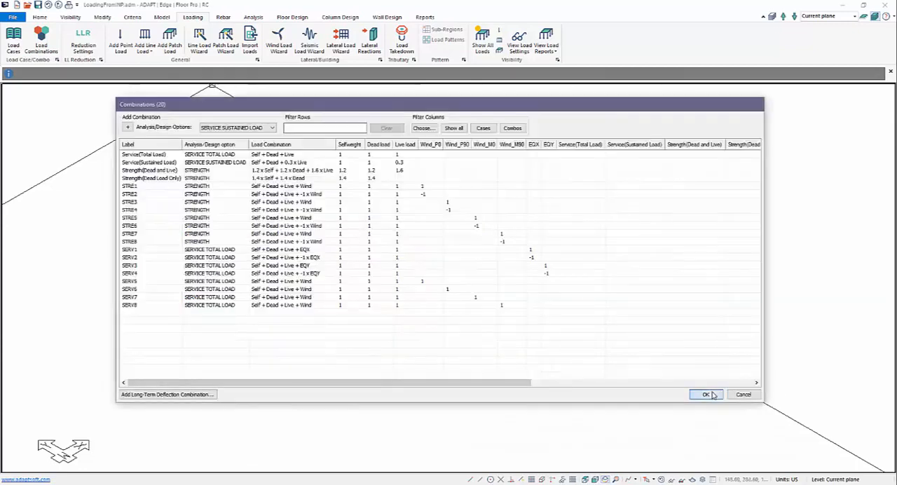
Step: Switch to LoadingFromINP.adm and export all its levels to the INP file Load_Combos_XYZ.INP in the Youtube Video Models folder
left_click(705, 394)
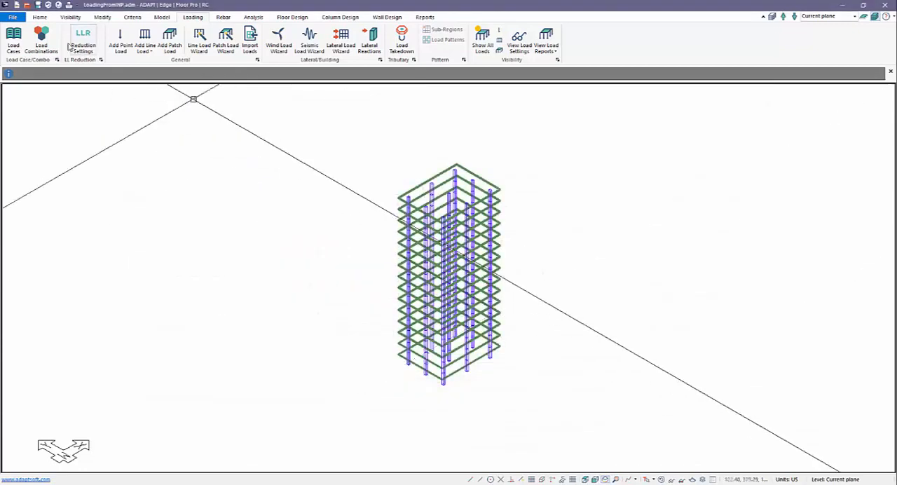
left_click(12, 17)
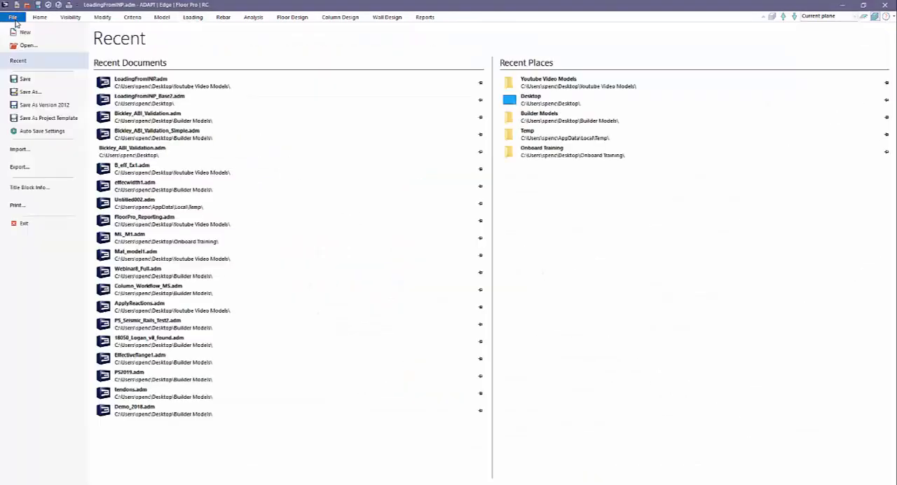
left_click(33, 168)
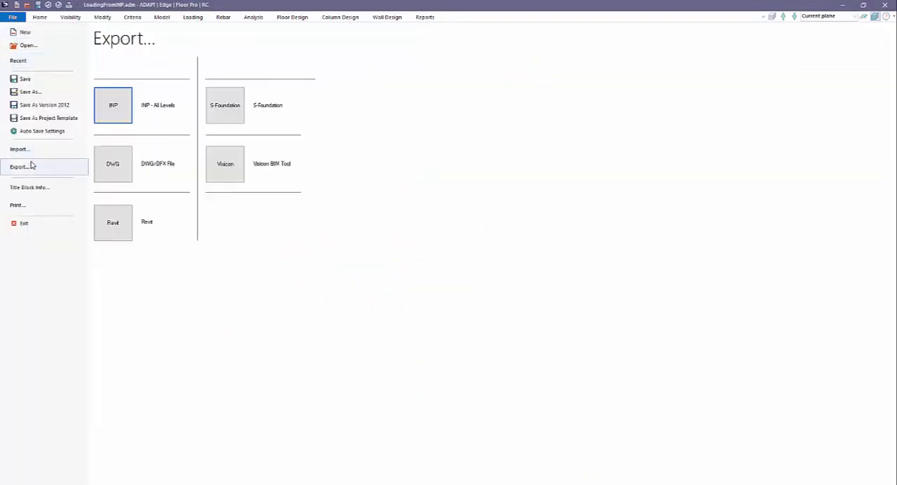
left_click(109, 105)
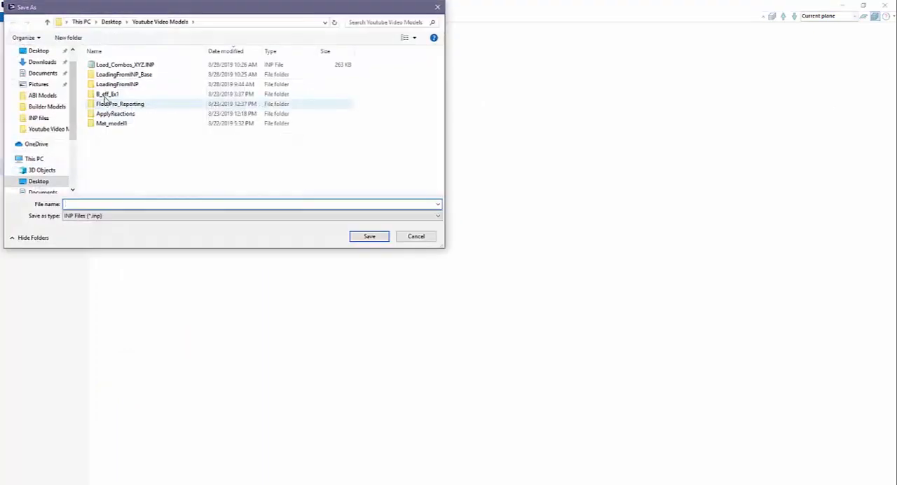
double_click(119, 65)
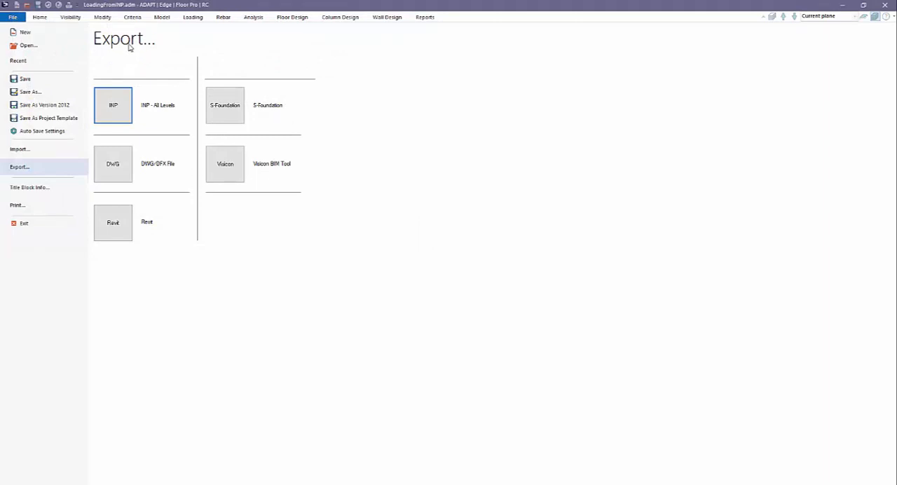
Step: Open the model LoadingFromINP_Base2.adm from the Desktop folder
left_click(12, 17)
left_click(13, 19)
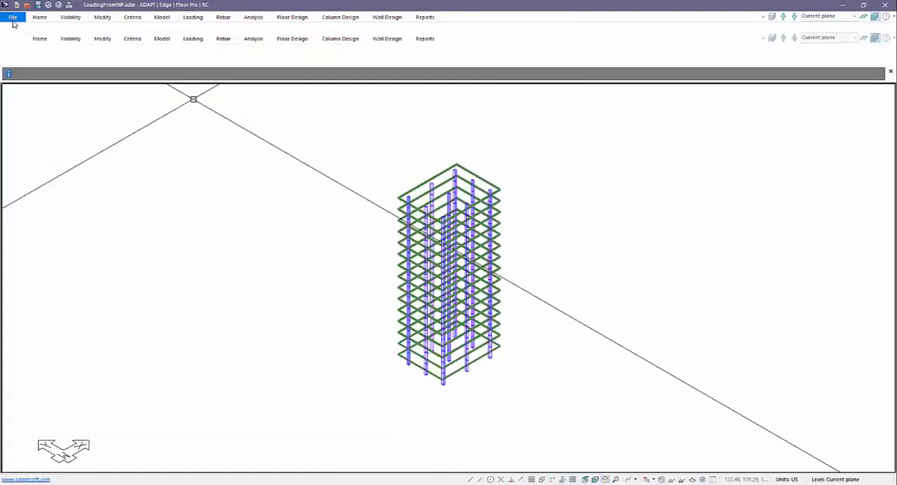
left_click(23, 44)
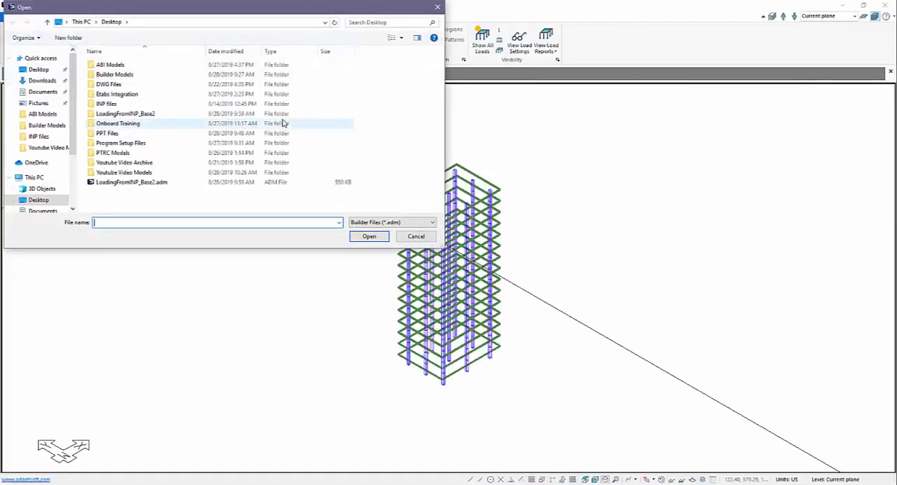
double_click(140, 182)
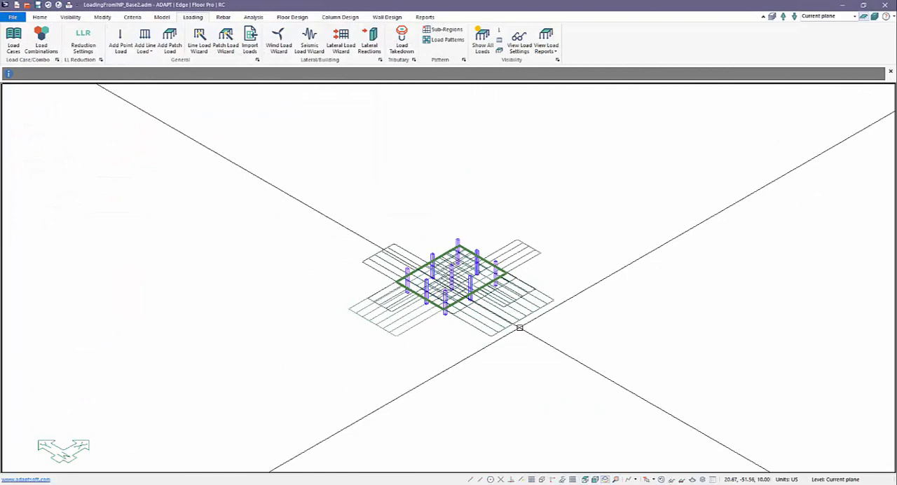
Step: Show the full multi-level building with all its loads and review the load display settings
left_click(873, 17)
scroll(589, 324, "down", 2)
left_click(474, 45)
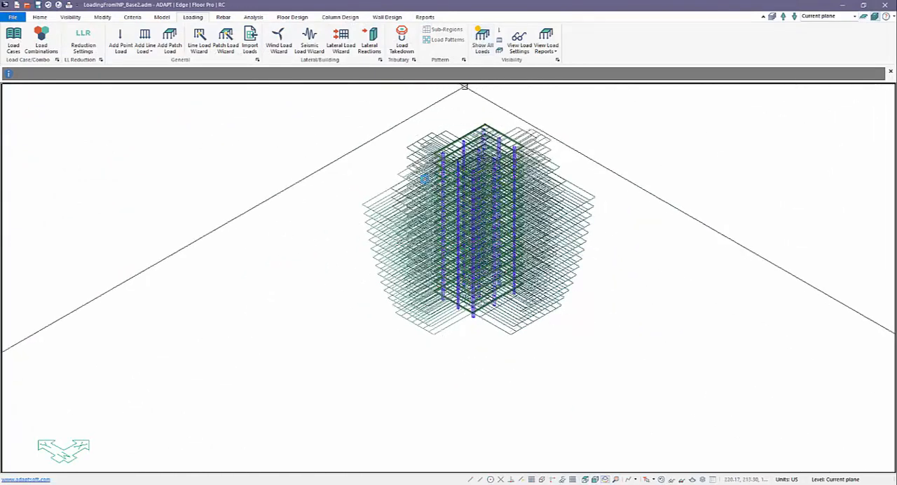
middle_click_drag(352, 168, 370, 223)
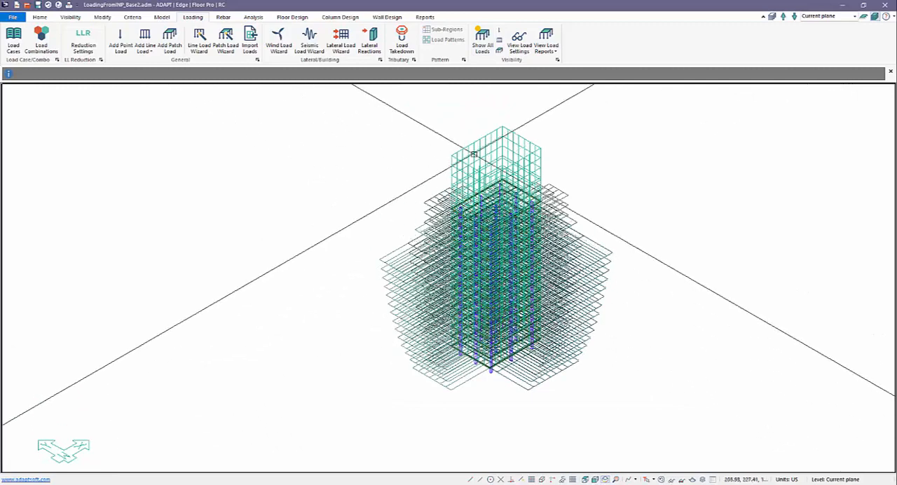
left_click(516, 43)
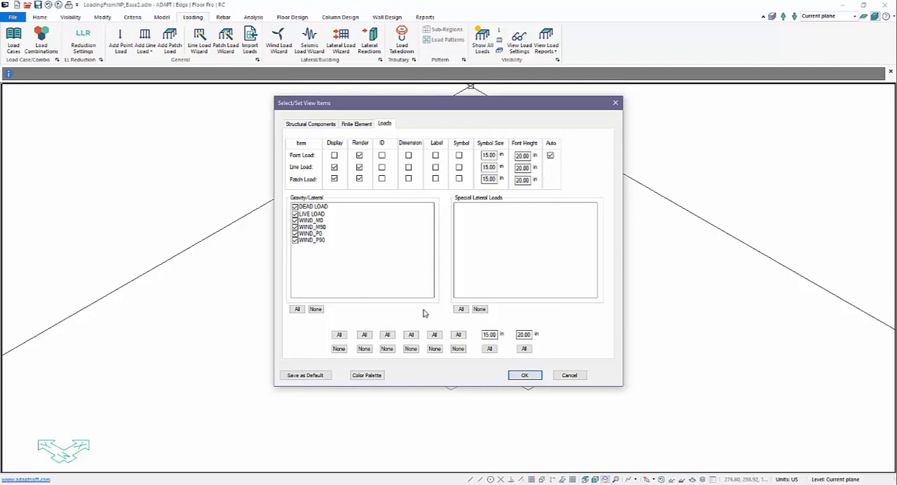
left_click(576, 374)
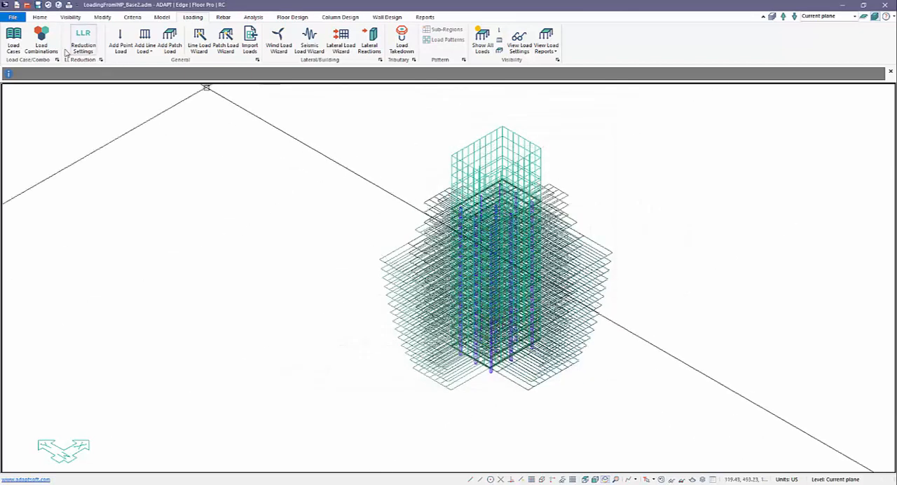
Step: Try to import Load_Combos_XYZ.INP from the Youtube Video Models folder with the default import options
left_click(13, 17)
left_click(32, 151)
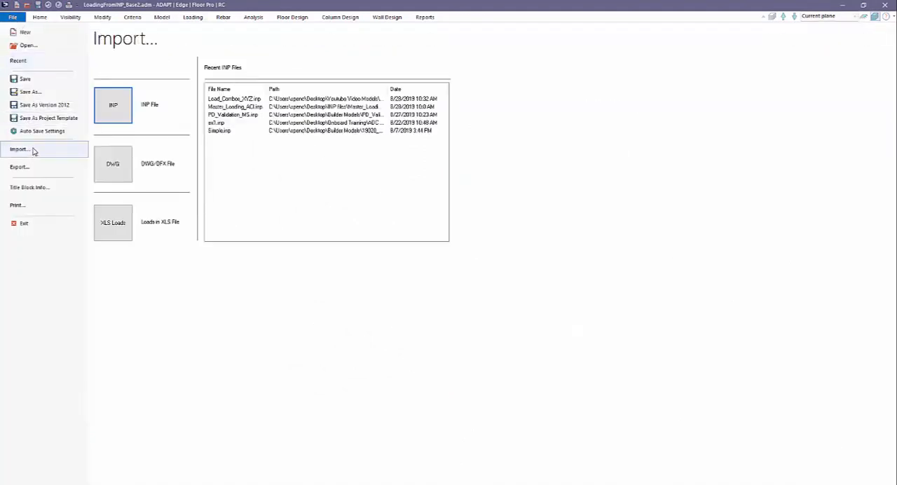
left_click(113, 105)
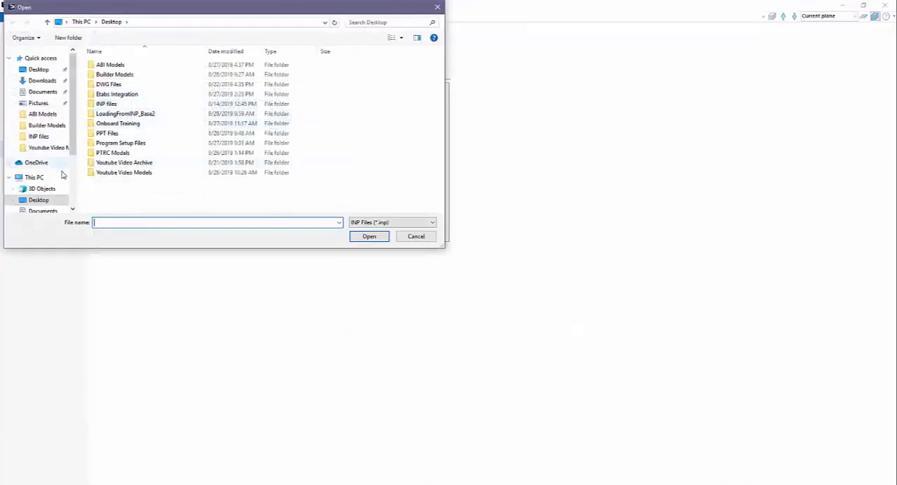
double_click(105, 172)
double_click(123, 65)
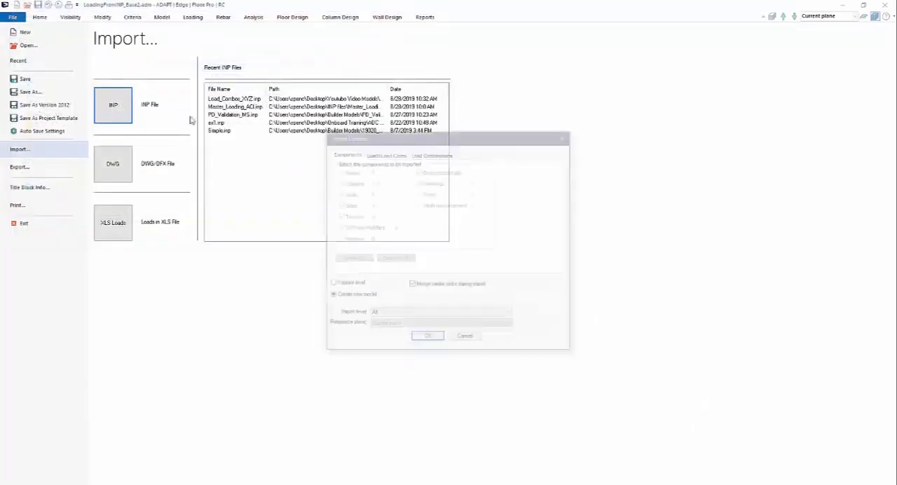
left_click(426, 338)
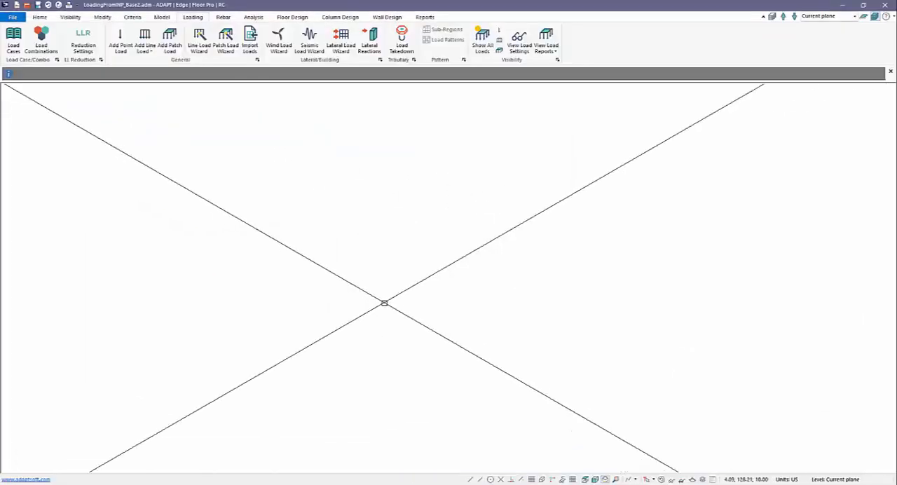
Step: Check which design code is selected in the base model's design criteria
left_click(133, 18)
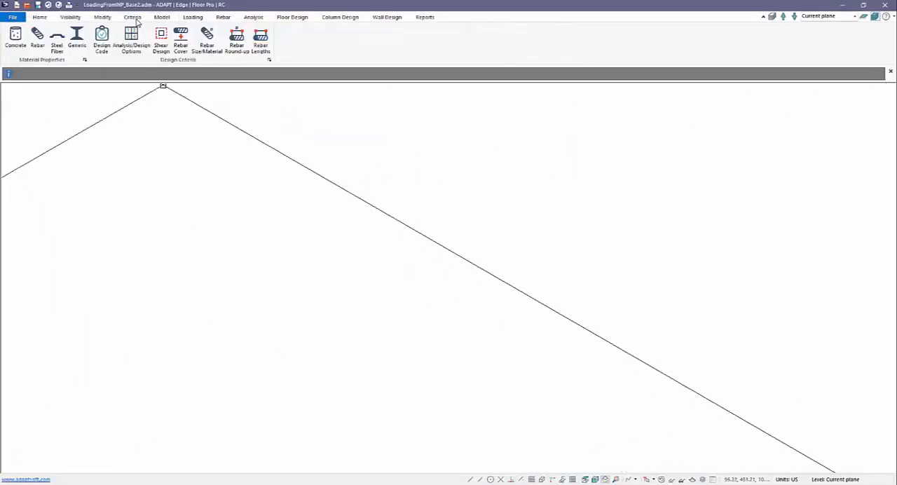
left_click(102, 40)
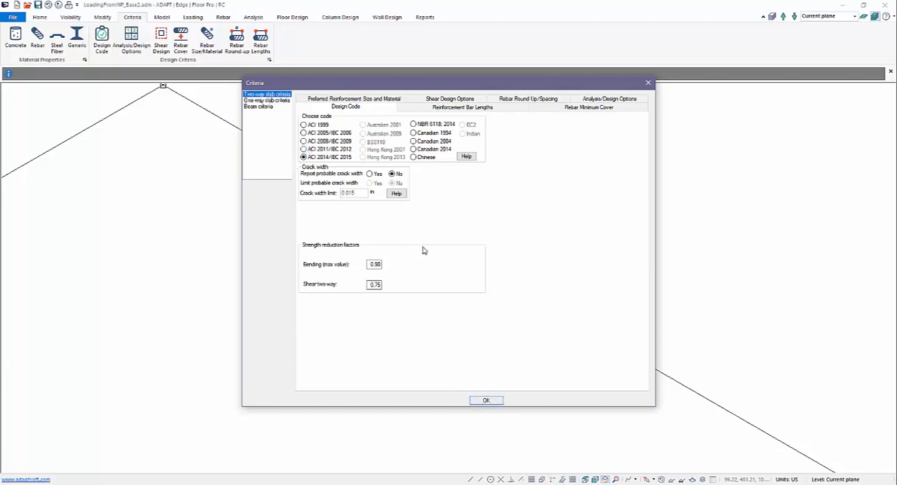
left_click(483, 399)
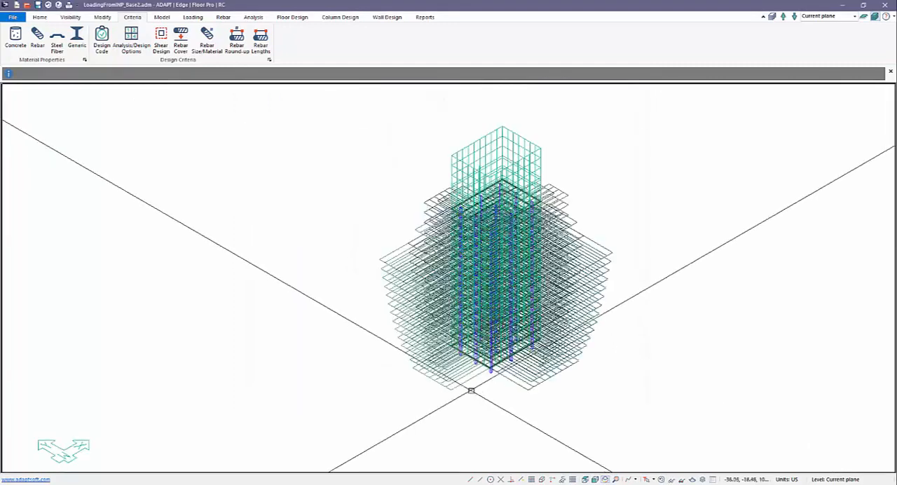
Step: Start an INP import into the base model using the file Load_Combos_XYZ.INP
left_click(13, 17)
left_click(21, 149)
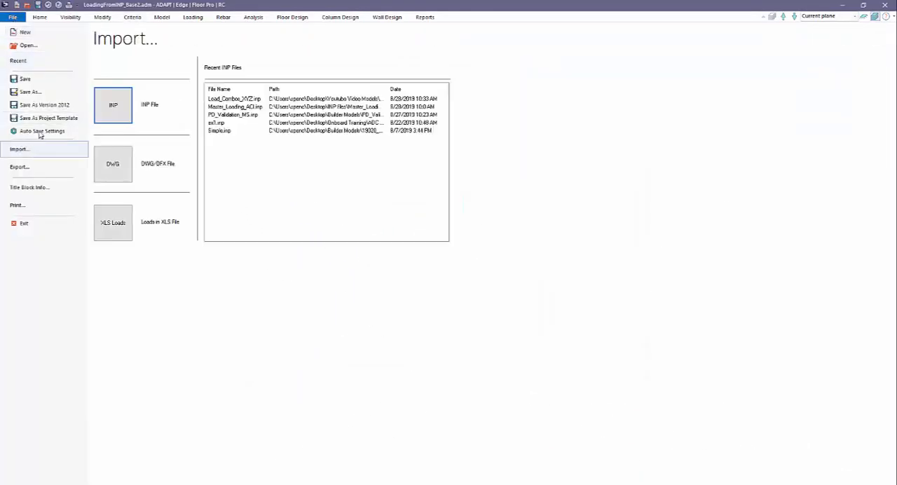
left_click(112, 109)
double_click(125, 64)
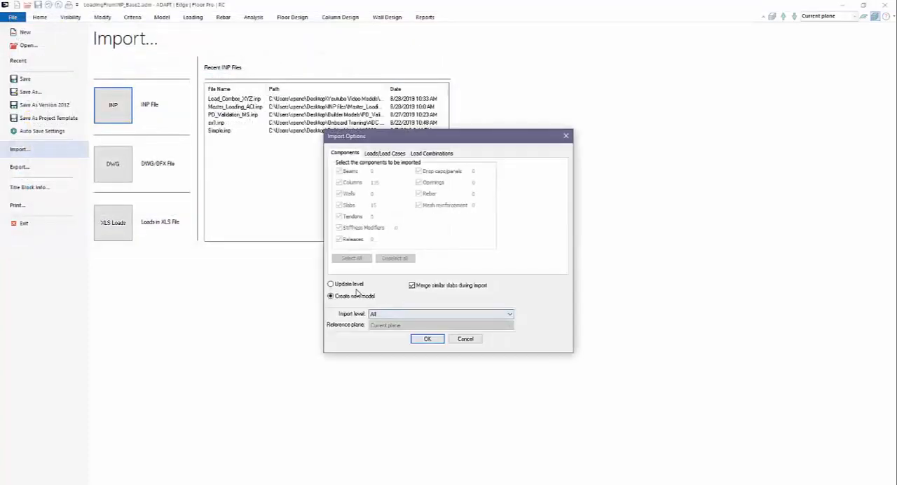
Step: Set the import to Update level with Current plane as the import level, and exclude all structural components
left_click(373, 313)
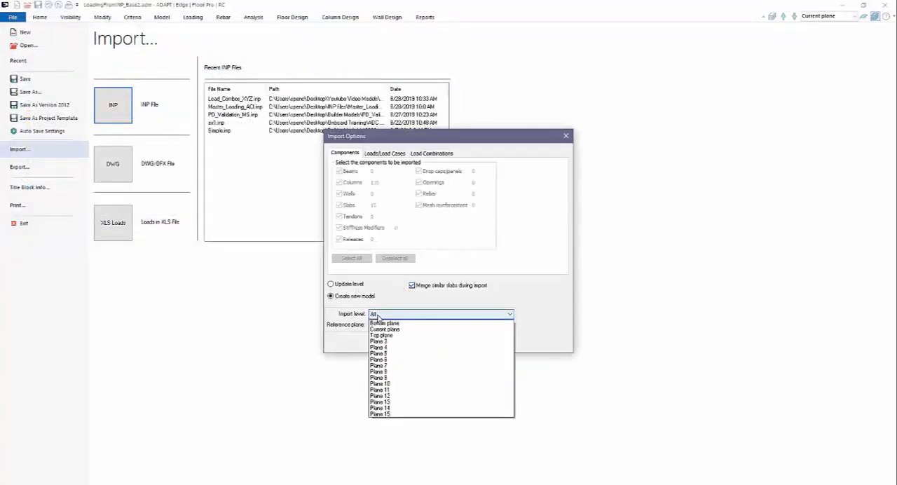
left_click(350, 288)
left_click(350, 285)
left_click(376, 314)
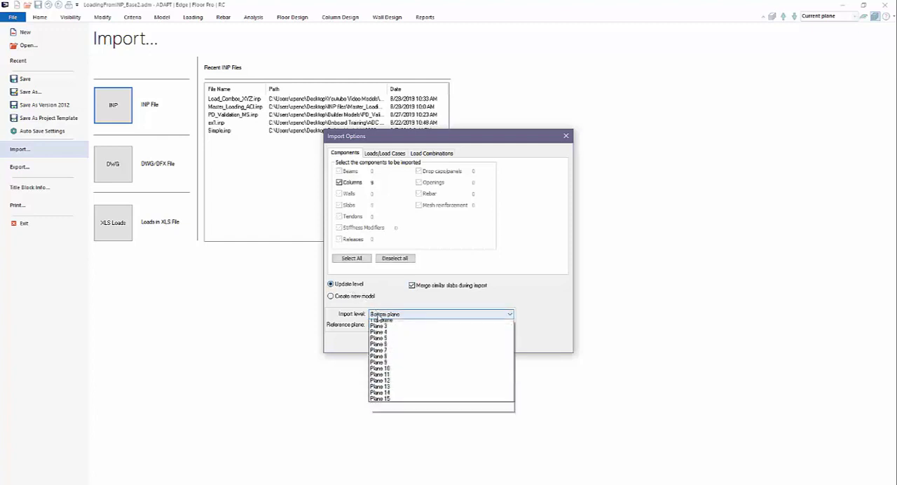
left_click(383, 327)
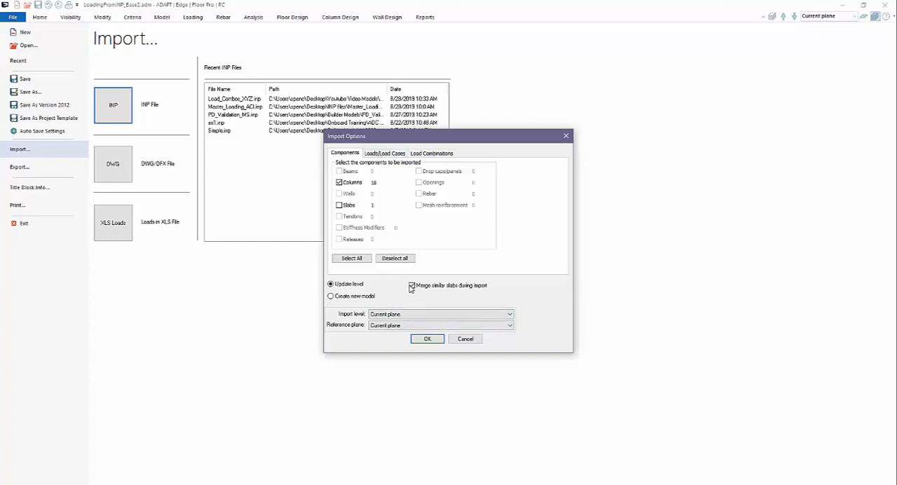
left_click(394, 259)
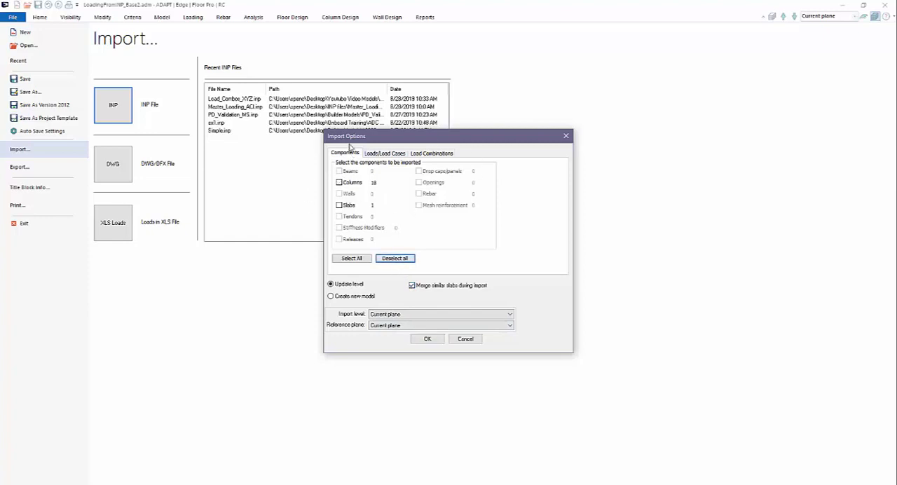
Step: Set the import option of the Dead_load and Live_load cases to Applied force only
left_click(371, 152)
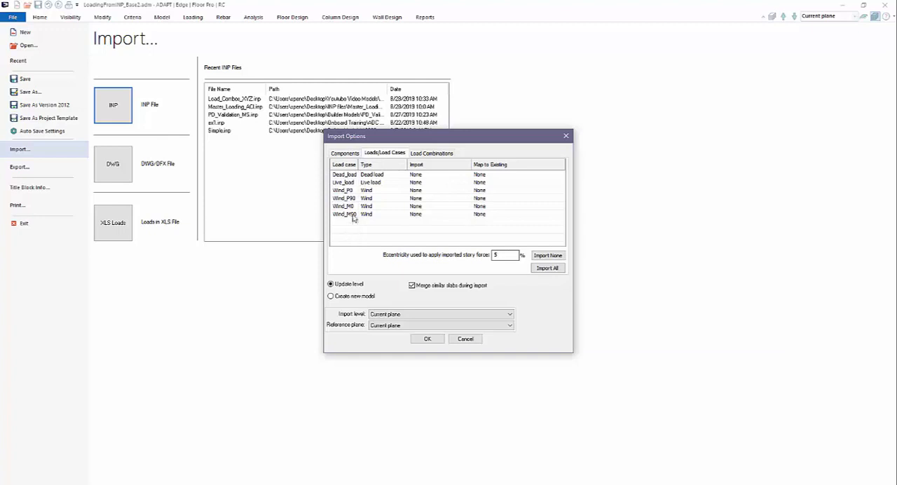
left_click(417, 178)
left_click(418, 179)
left_click(423, 190)
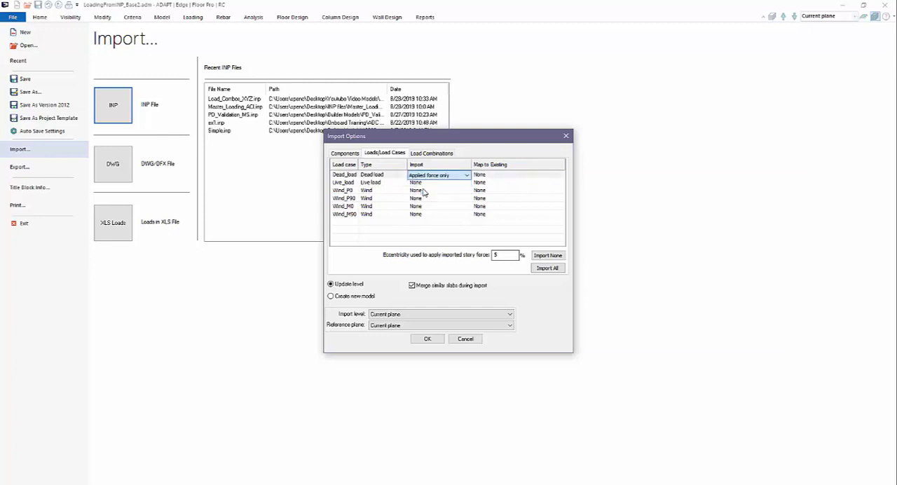
left_click(423, 183)
left_click(423, 184)
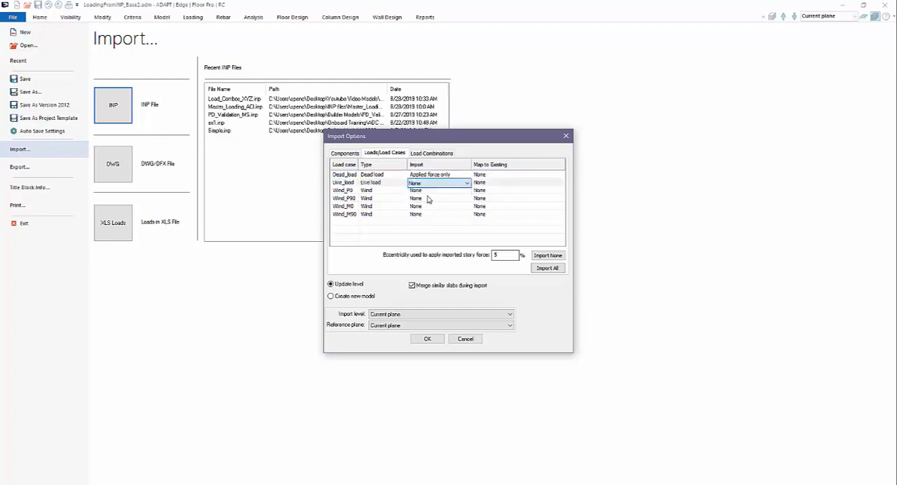
left_click(426, 198)
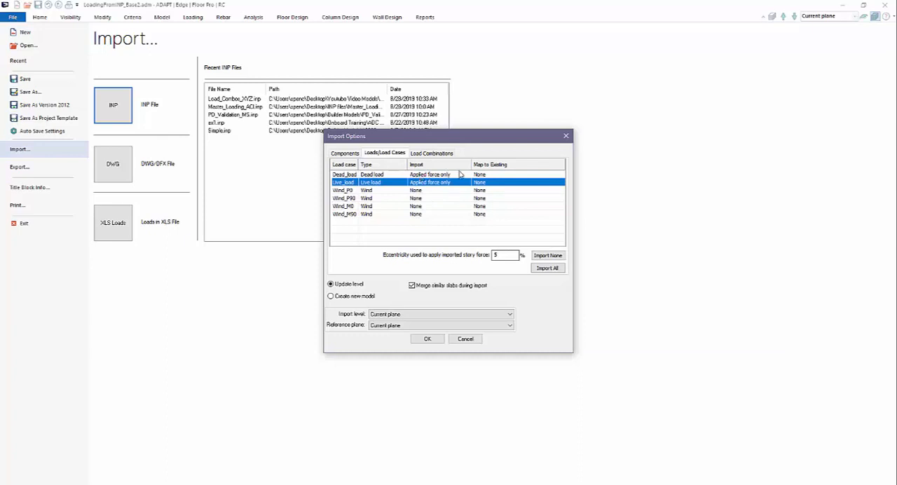
Step: Map the imported Dead_load case to the existing Dead load and Live_load to the existing Live load
left_click(489, 175)
left_click(489, 175)
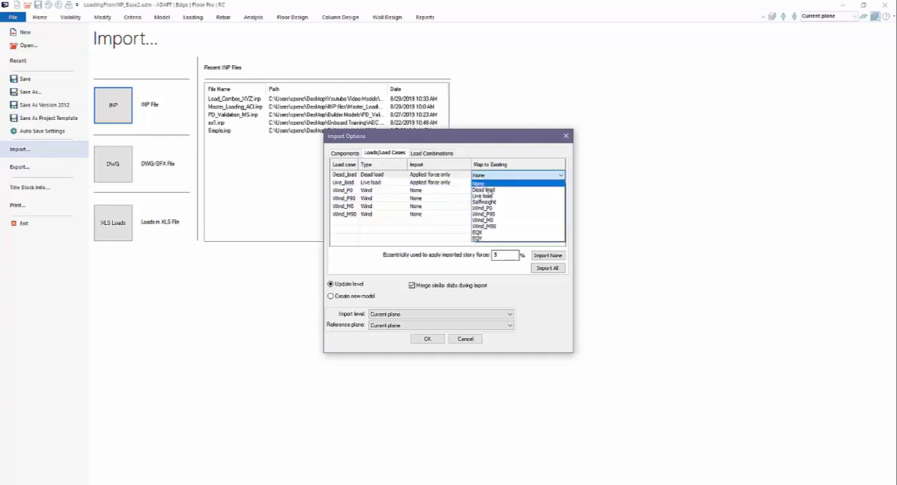
left_click(483, 190)
left_click(489, 183)
left_click(489, 184)
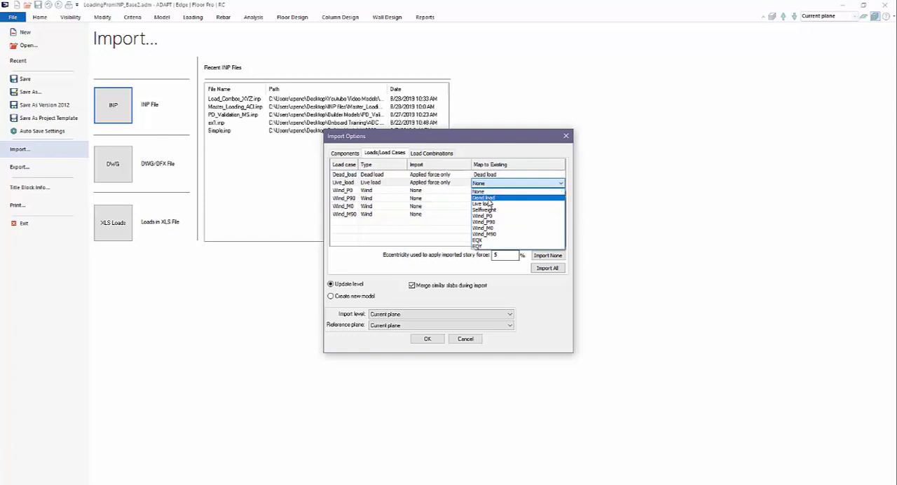
left_click(484, 204)
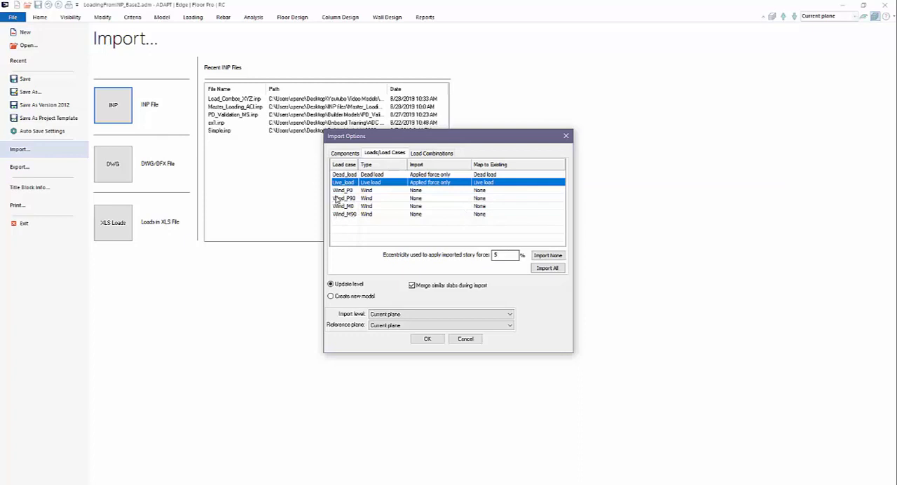
Step: Include all load combinations in the import and run it
left_click(435, 154)
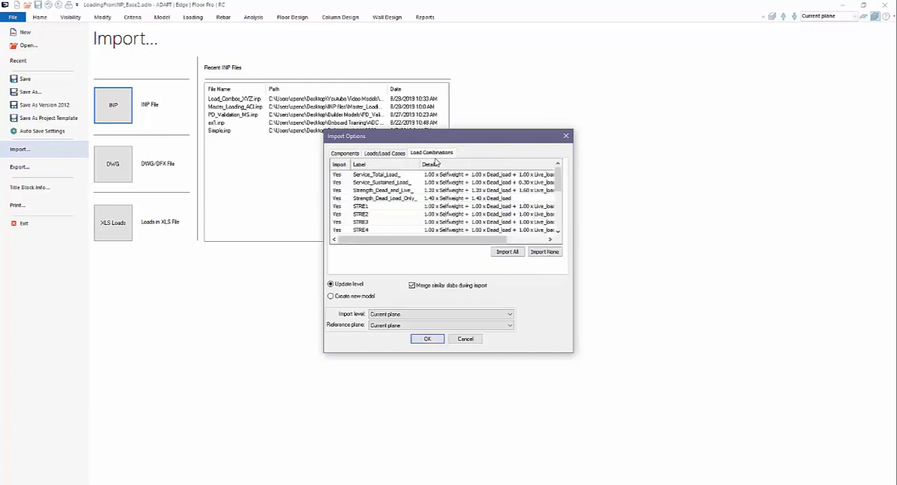
left_click(506, 250)
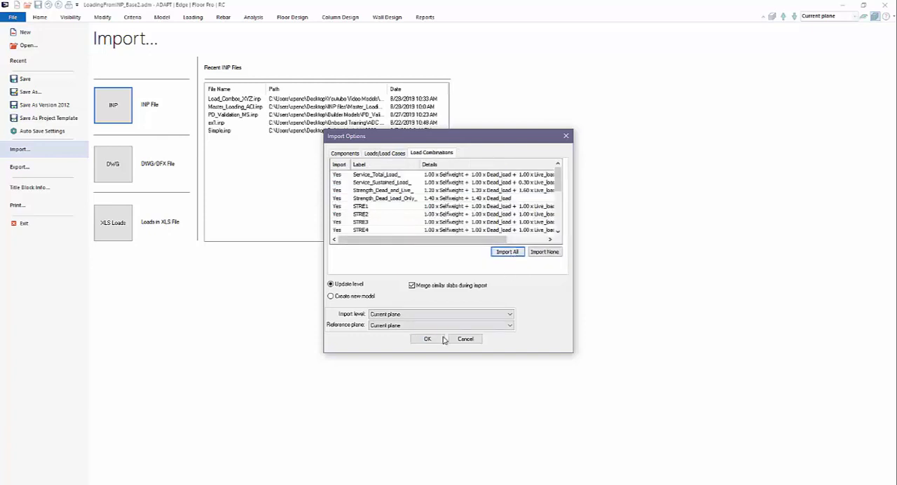
left_click(438, 340)
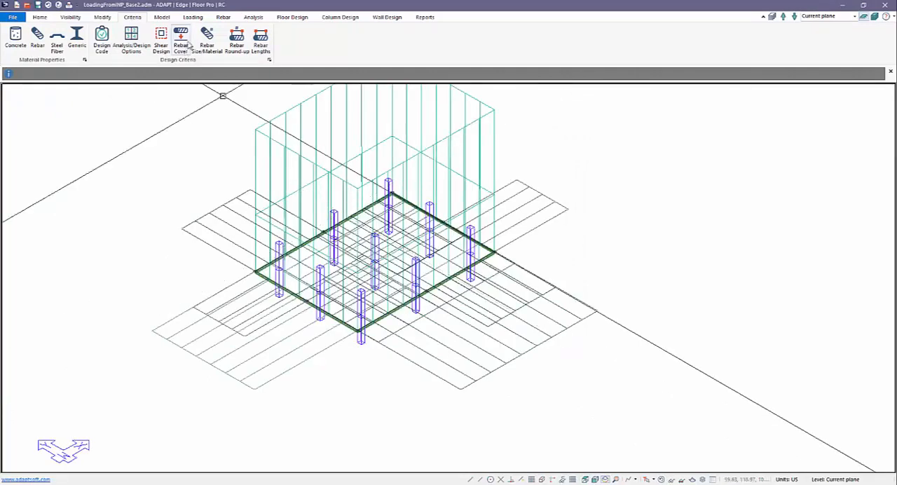
Step: Review the model's load combinations and their load case factors in an enlarged Combinations dialog, leaving without changes
left_click(192, 16)
left_click(41, 42)
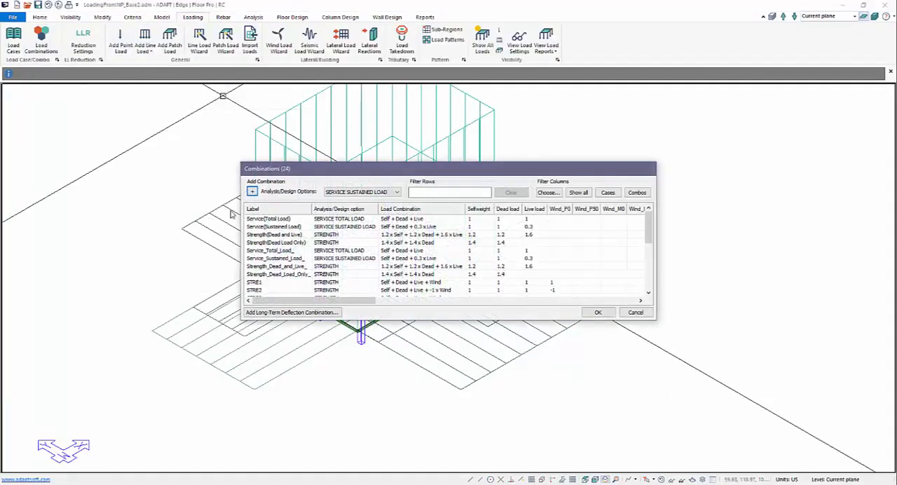
left_click_drag(307, 176, 178, 123)
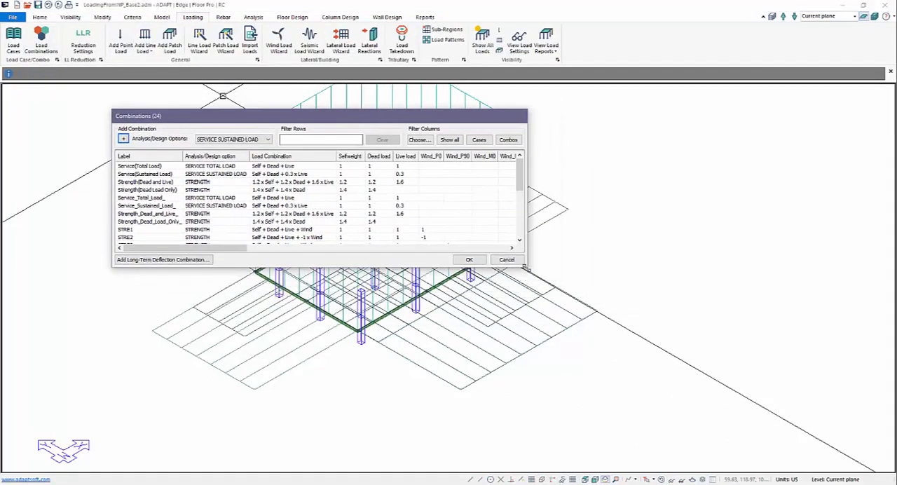
left_click_drag(525, 267, 871, 482)
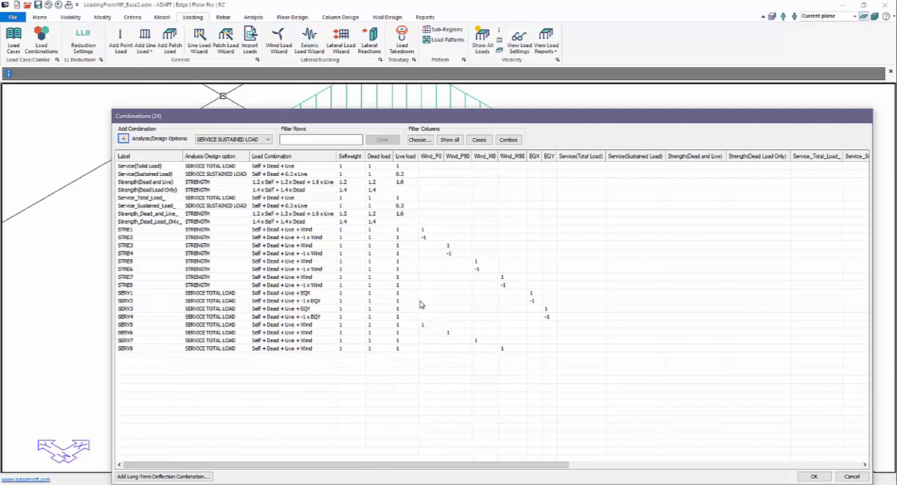
left_click(842, 478)
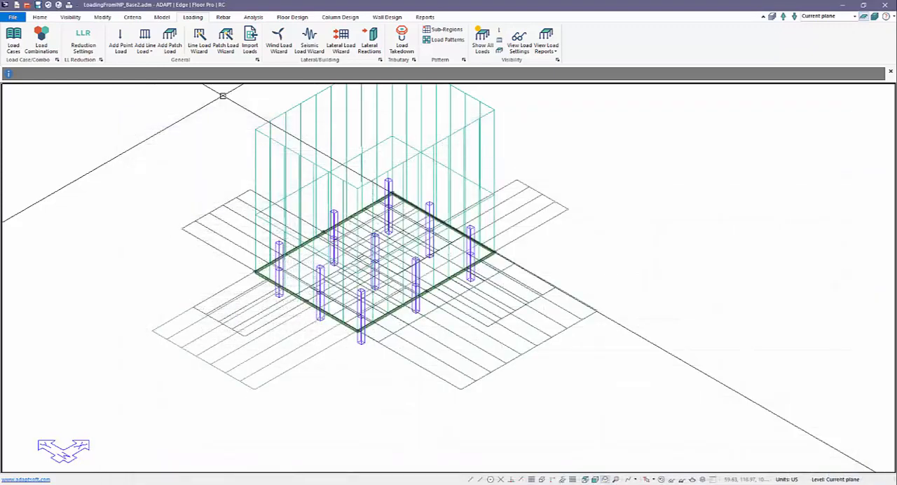